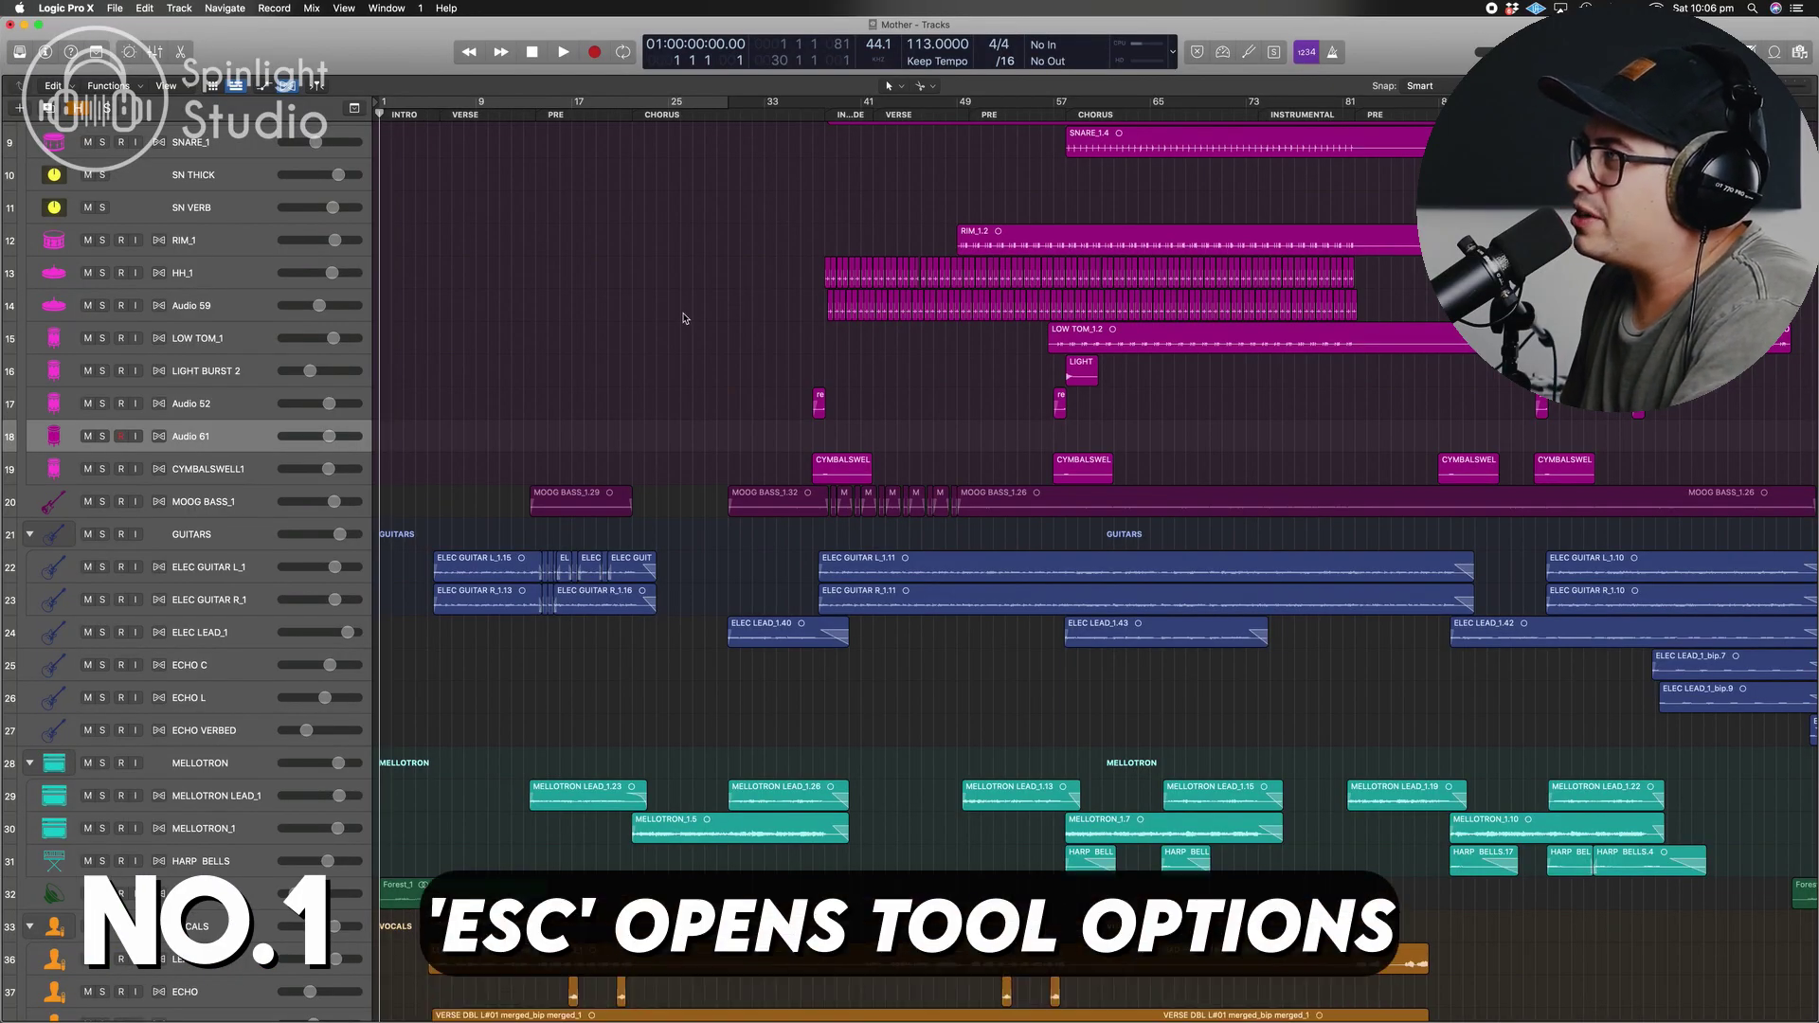
# Keep the standard Pointer as the active editing tool from the tool menu
pyautogui.press('Escape')
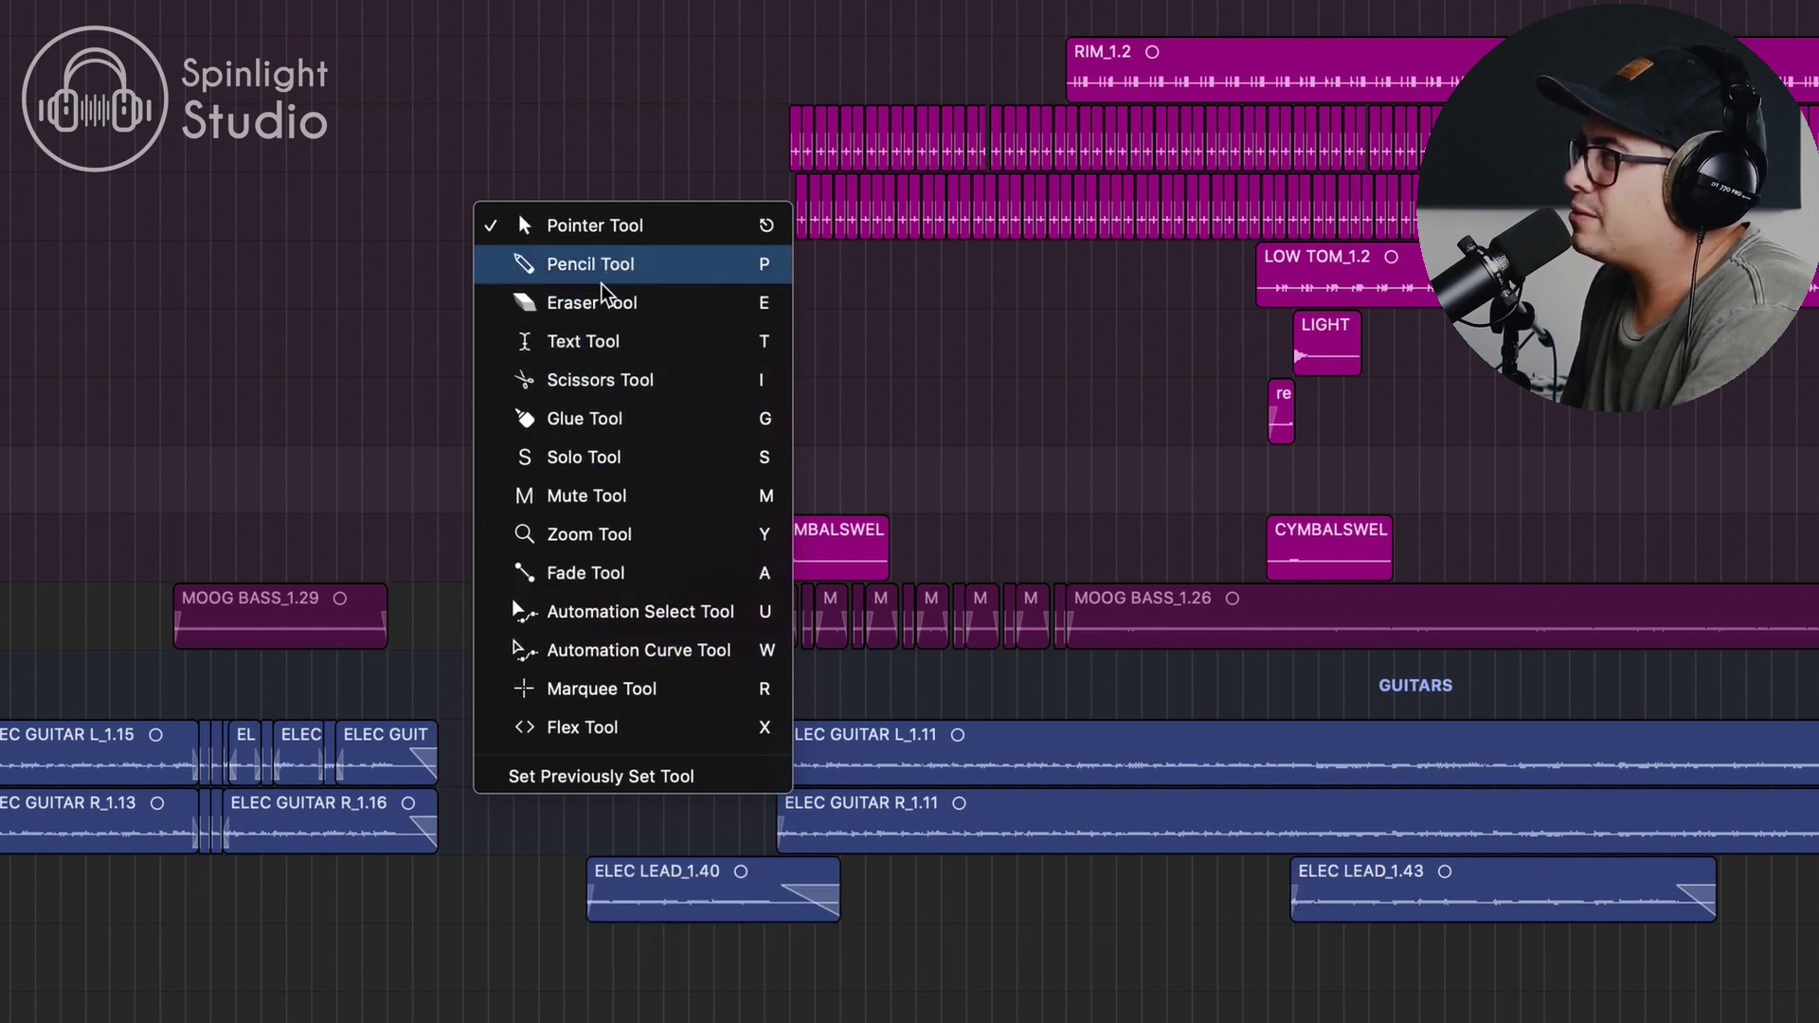
pyautogui.click(587, 225)
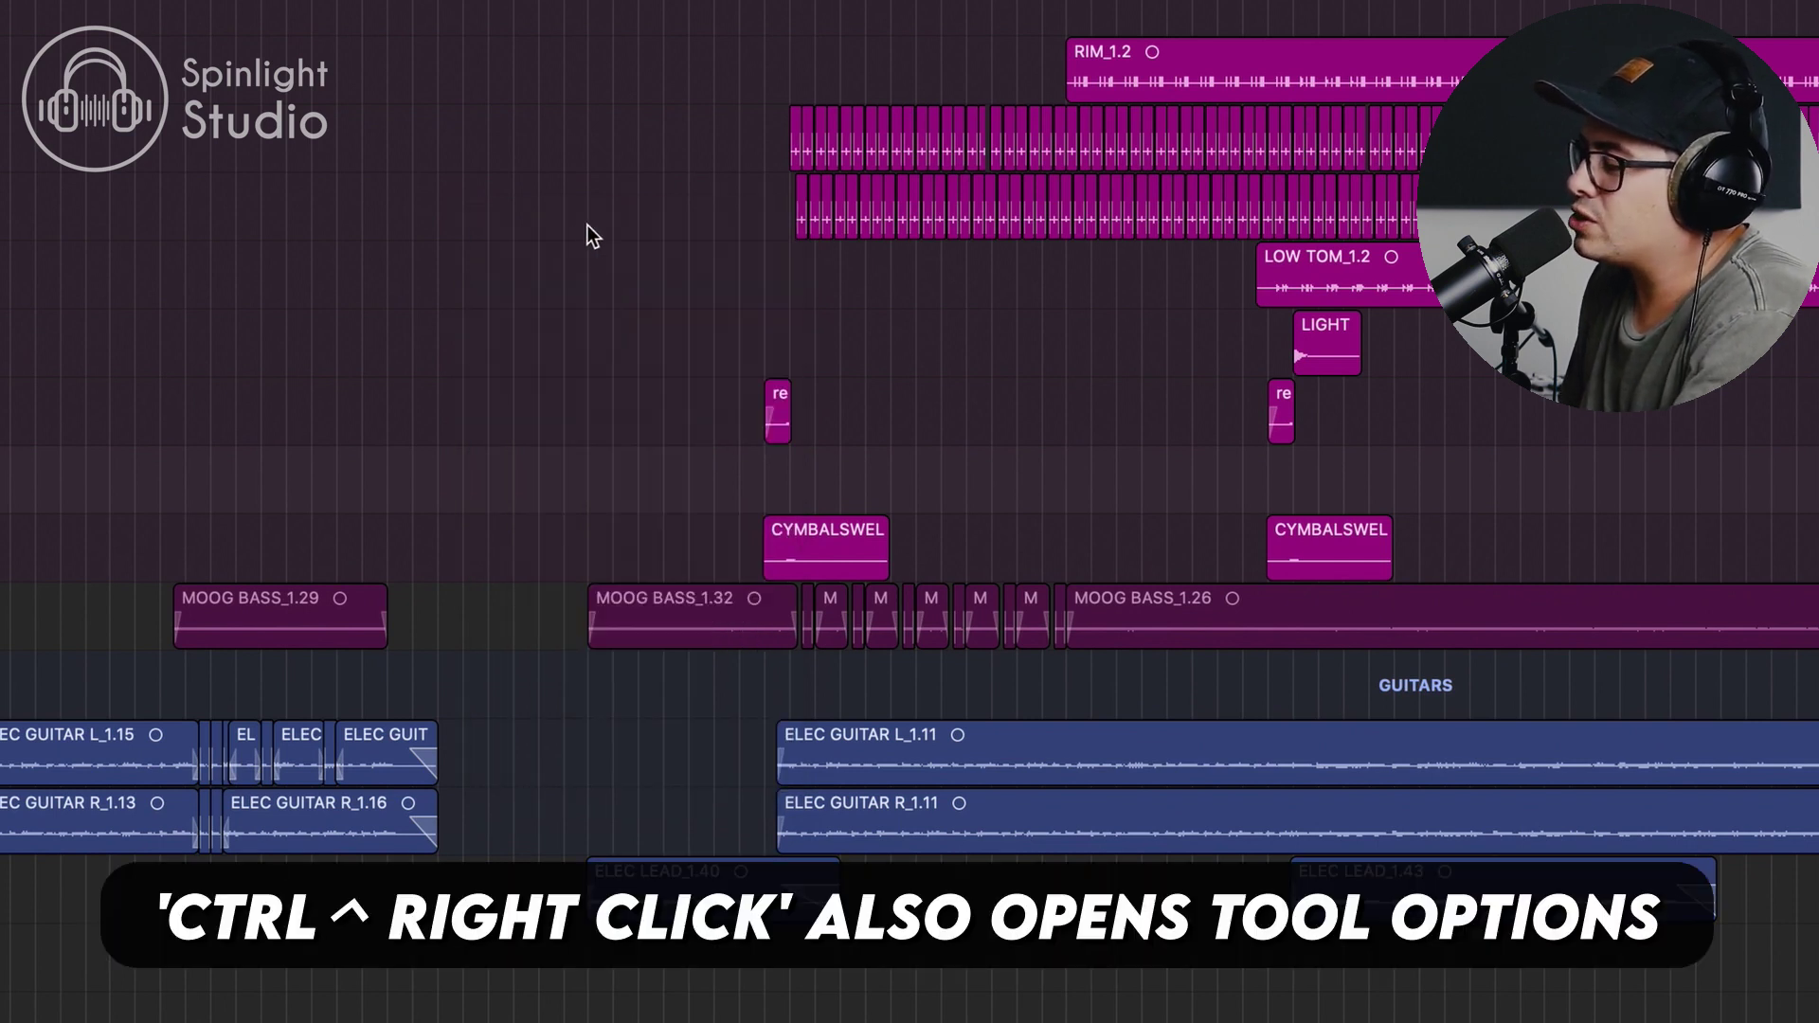
pyautogui.keyDown('ctrl'); pyautogui.rightClick(538, 174); pyautogui.keyUp('ctrl')
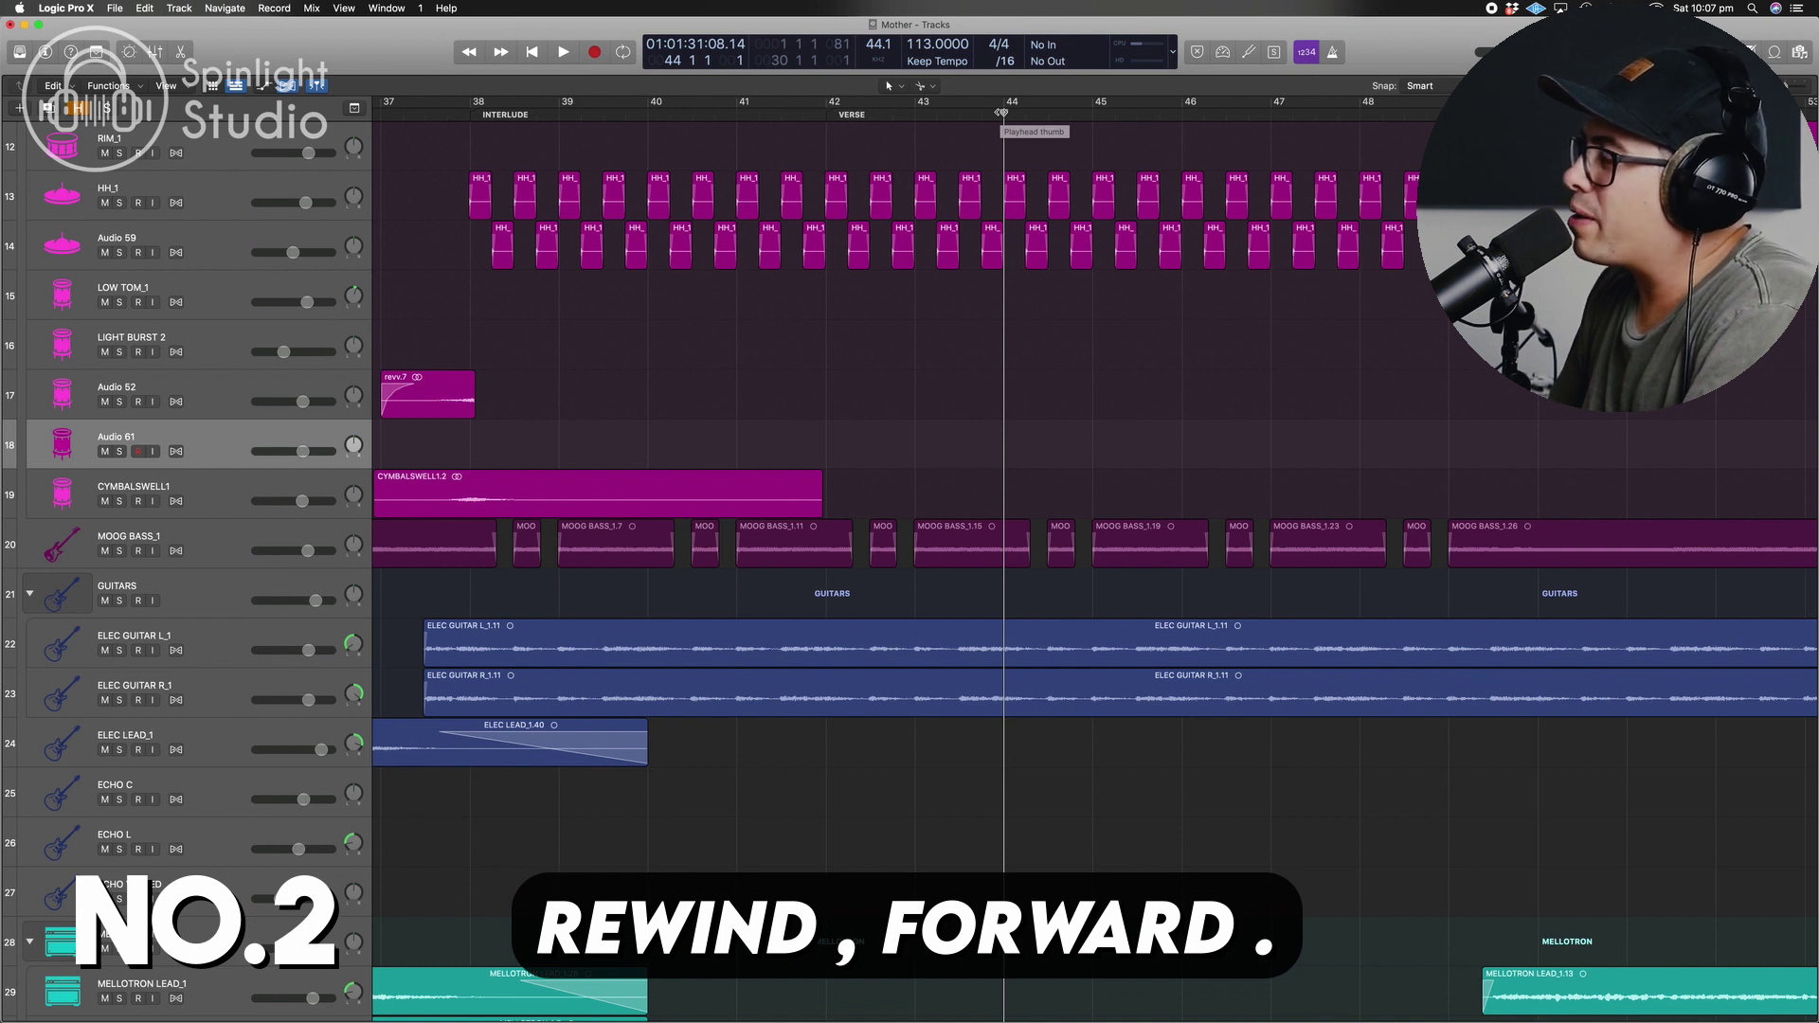
# Step the playhead back and forth by bars, ending at bar 44
pyautogui.press(',')
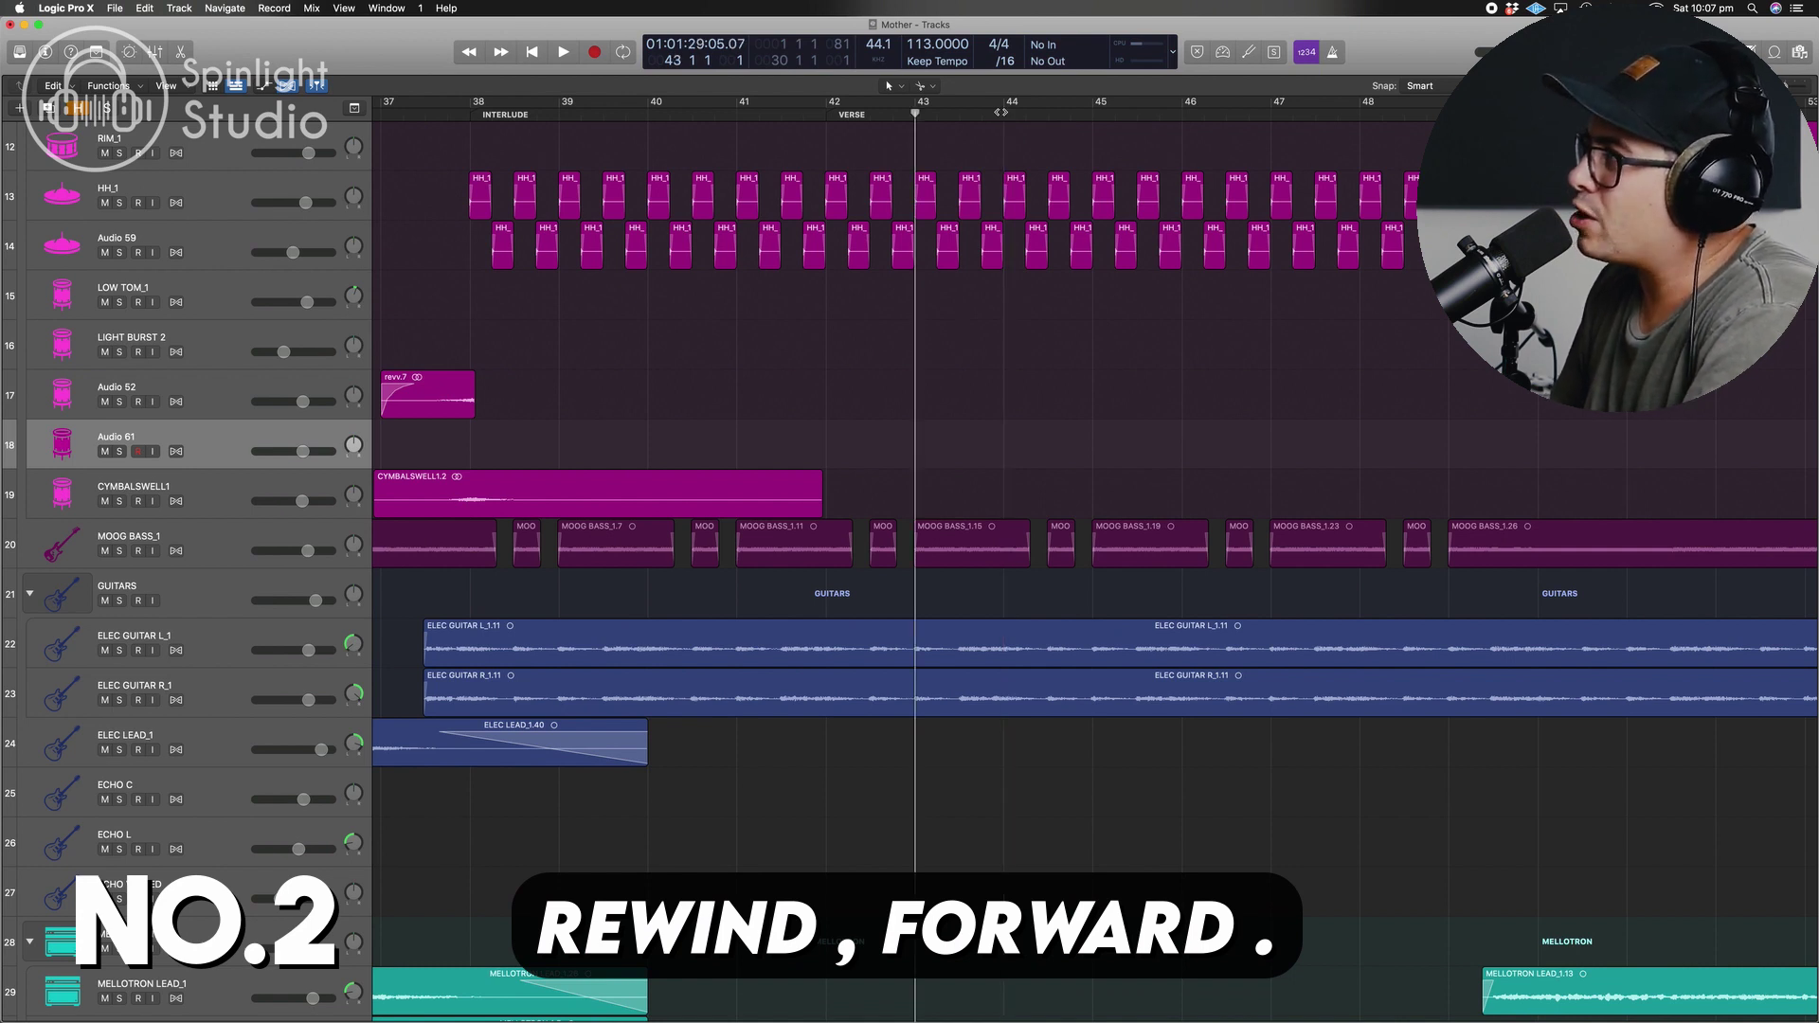
pyautogui.press('.')
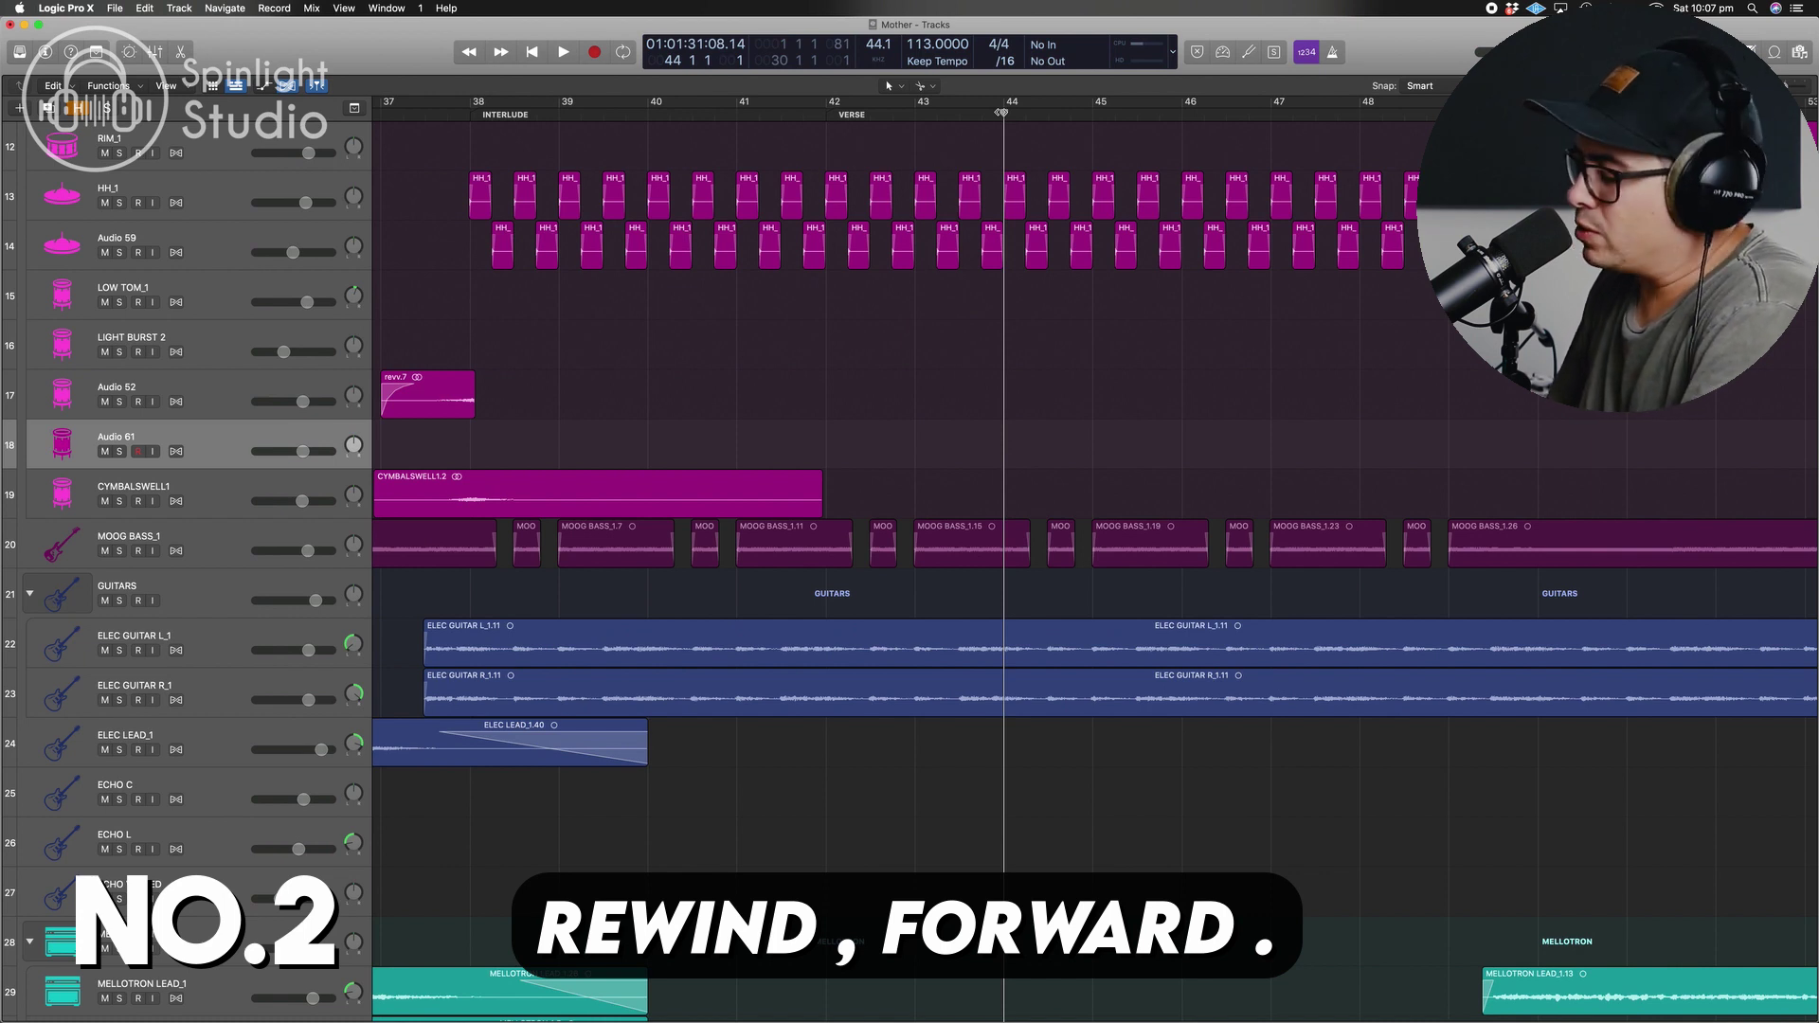
pyautogui.press(',')
pyautogui.press(',')
pyautogui.press(',')
pyautogui.press(',')
pyautogui.press('.')
pyautogui.press('.')
pyautogui.press('.')
pyautogui.press('.')
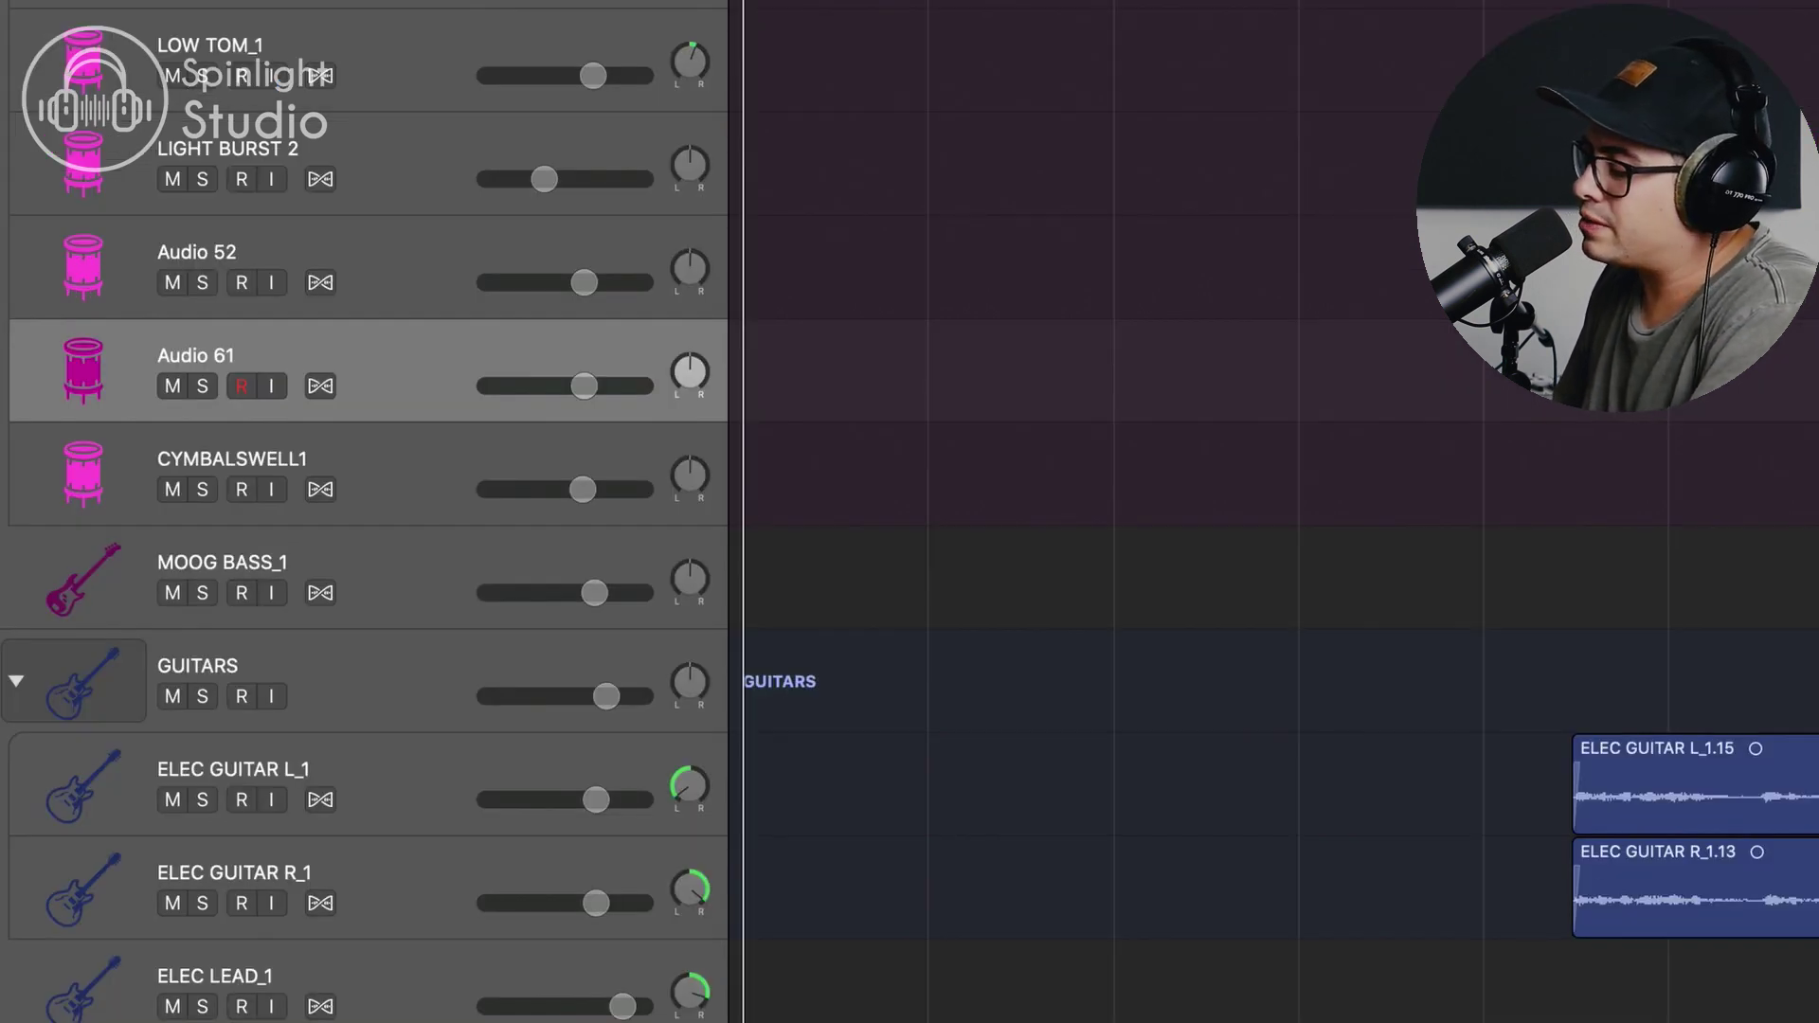
# Record a short take on Audio 61, return to the song start, and record again
pyautogui.press('r')
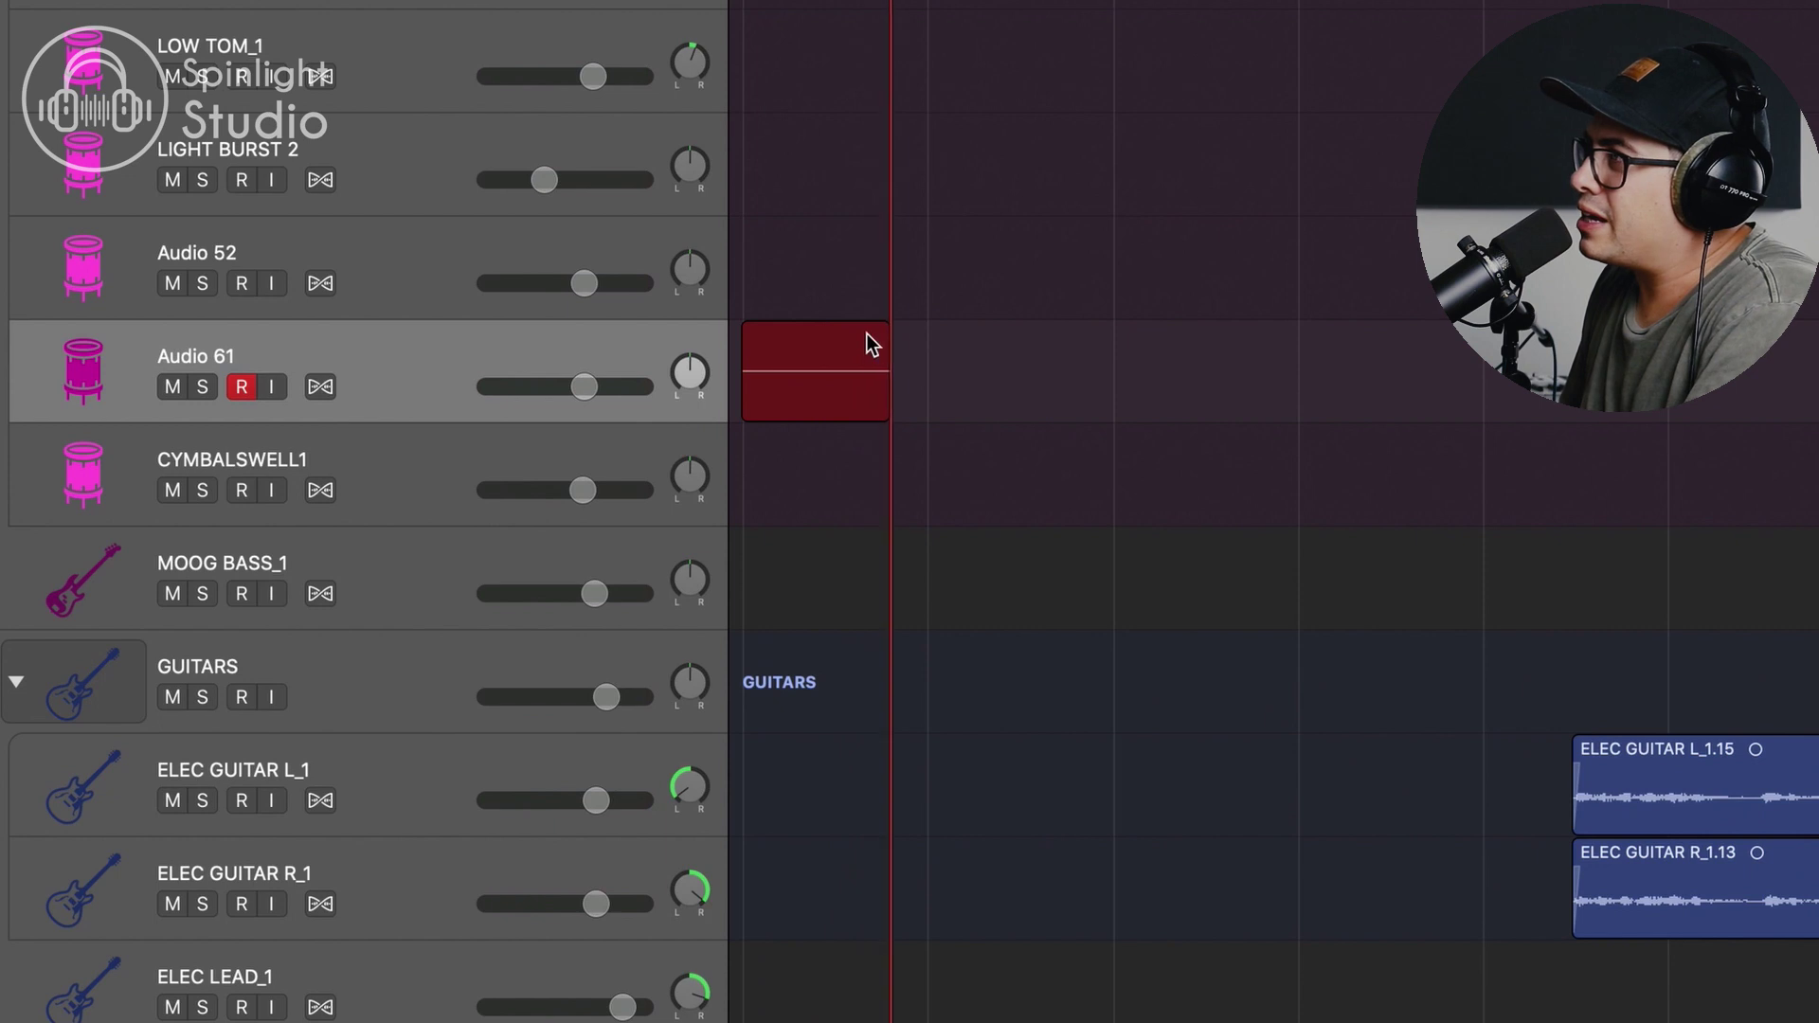
pyautogui.press('space')
pyautogui.press('Return')
pyautogui.press('r')
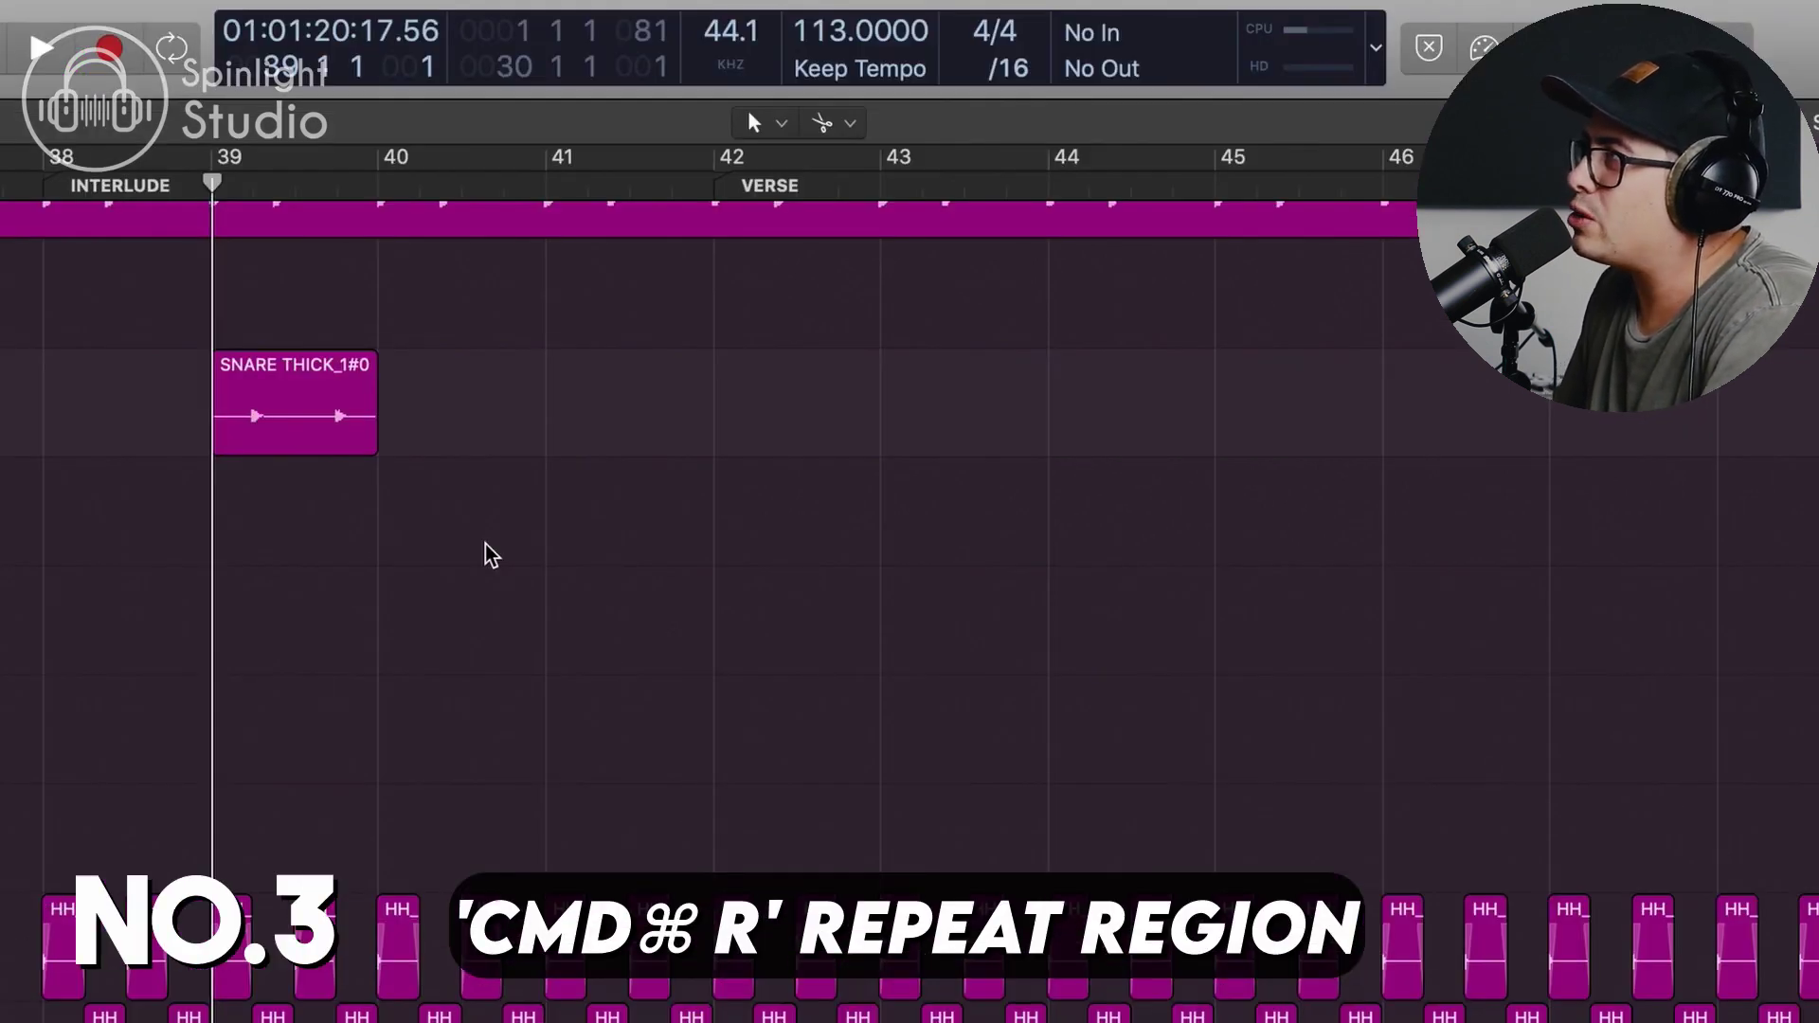
# Repeat the selected SNARE THICK region 24 times
pyautogui.press('Left')
pyautogui.press('super+r')
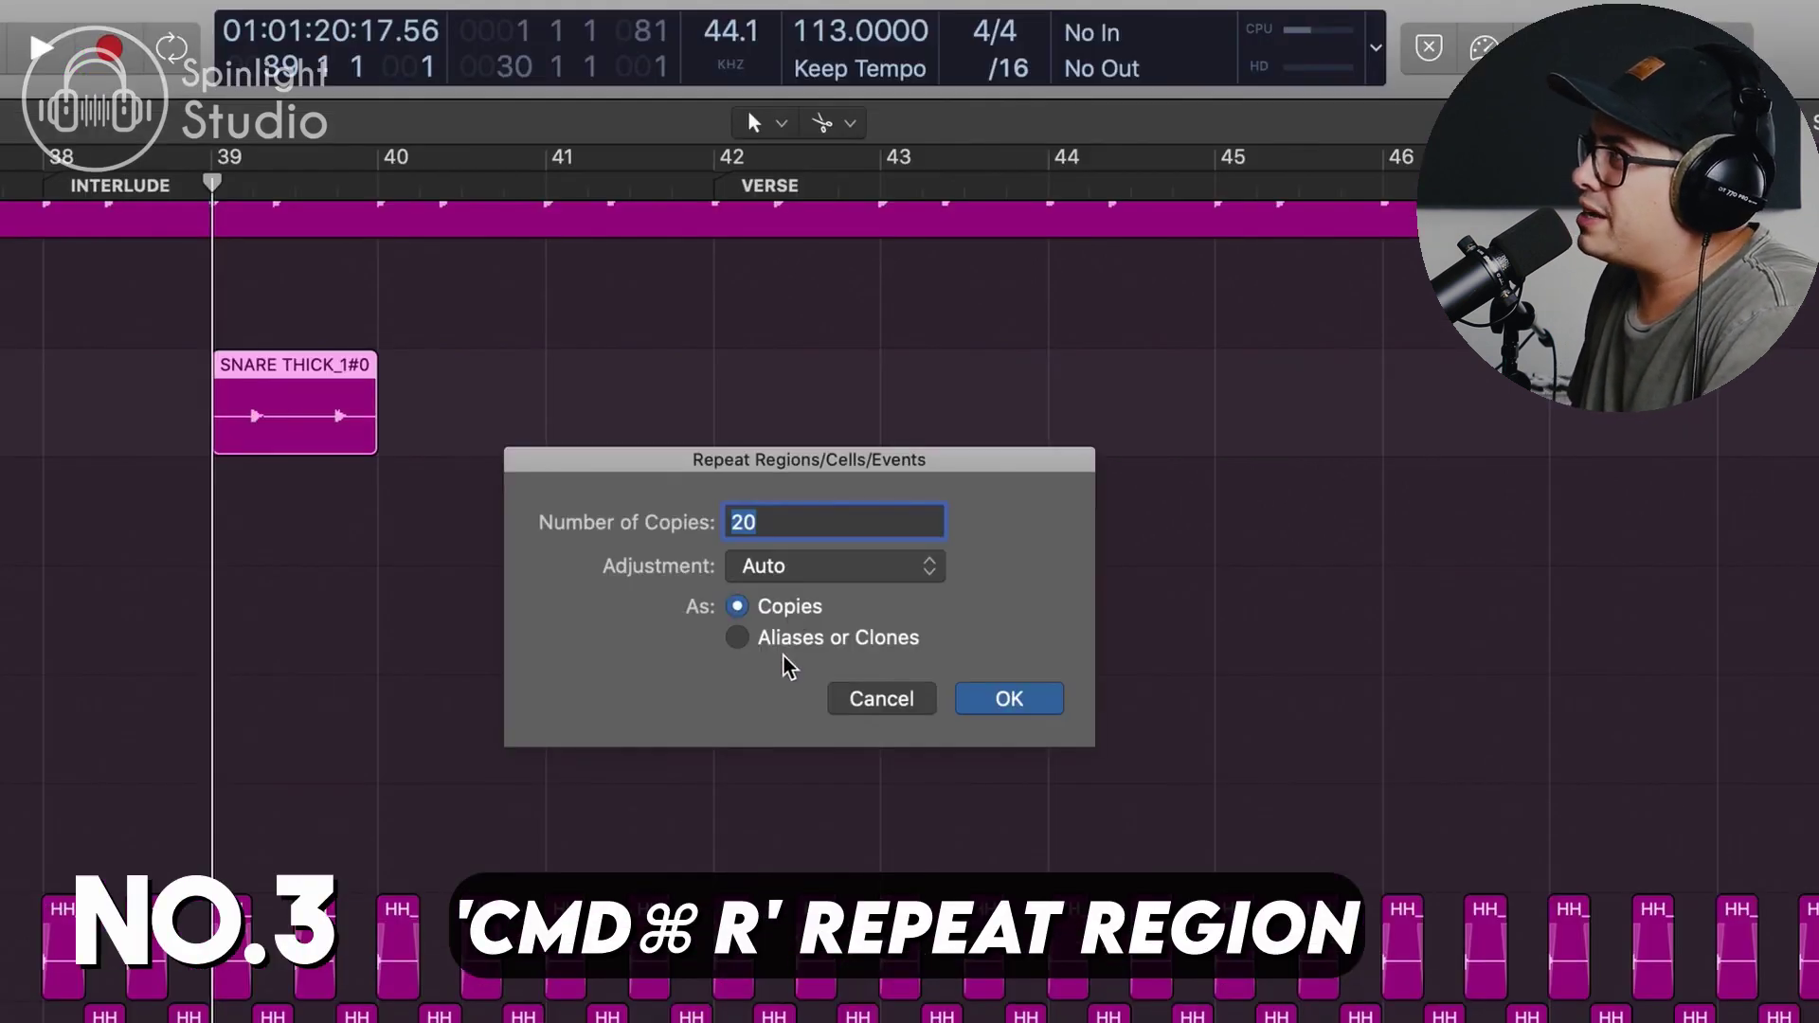
pyautogui.write('24')
pyautogui.press('Return')
# Select every region between bars 133 and 141 and repeat that block three times
pyautogui.press('super+Left')
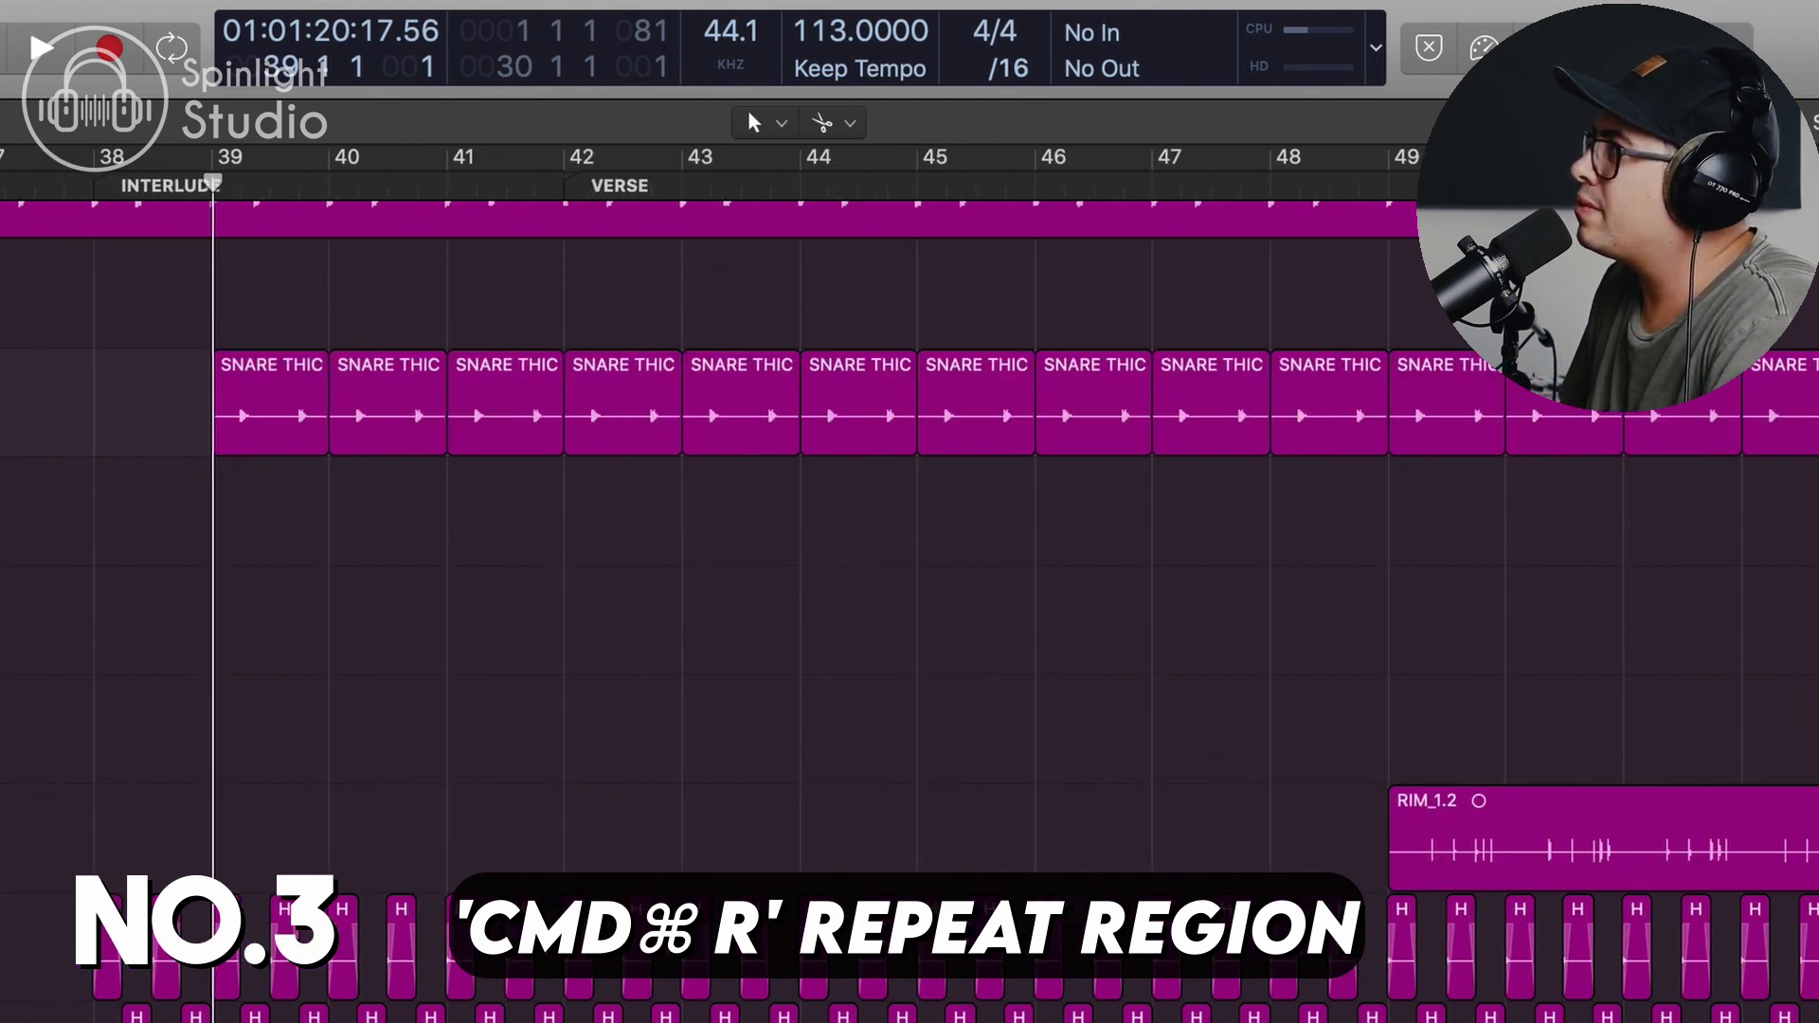
pyautogui.press('super+Left')
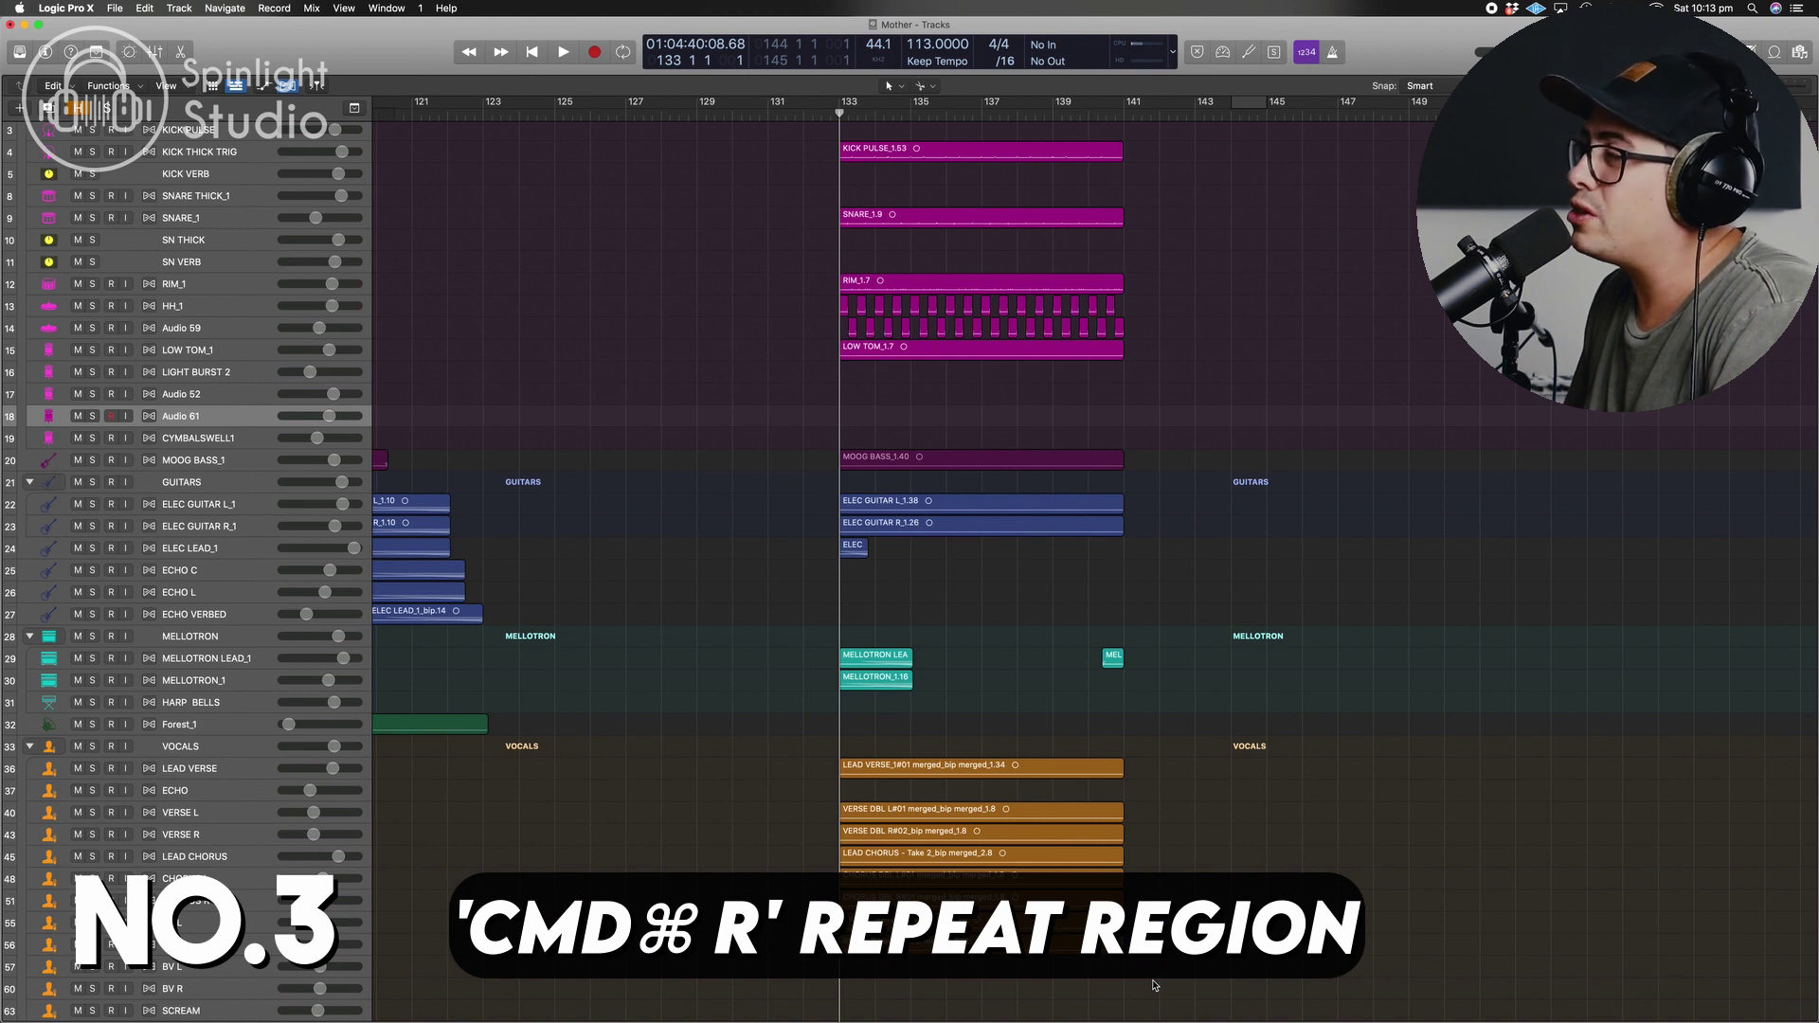
pyautogui.moveTo(1168, 877); pyautogui.dragTo(794, 145)
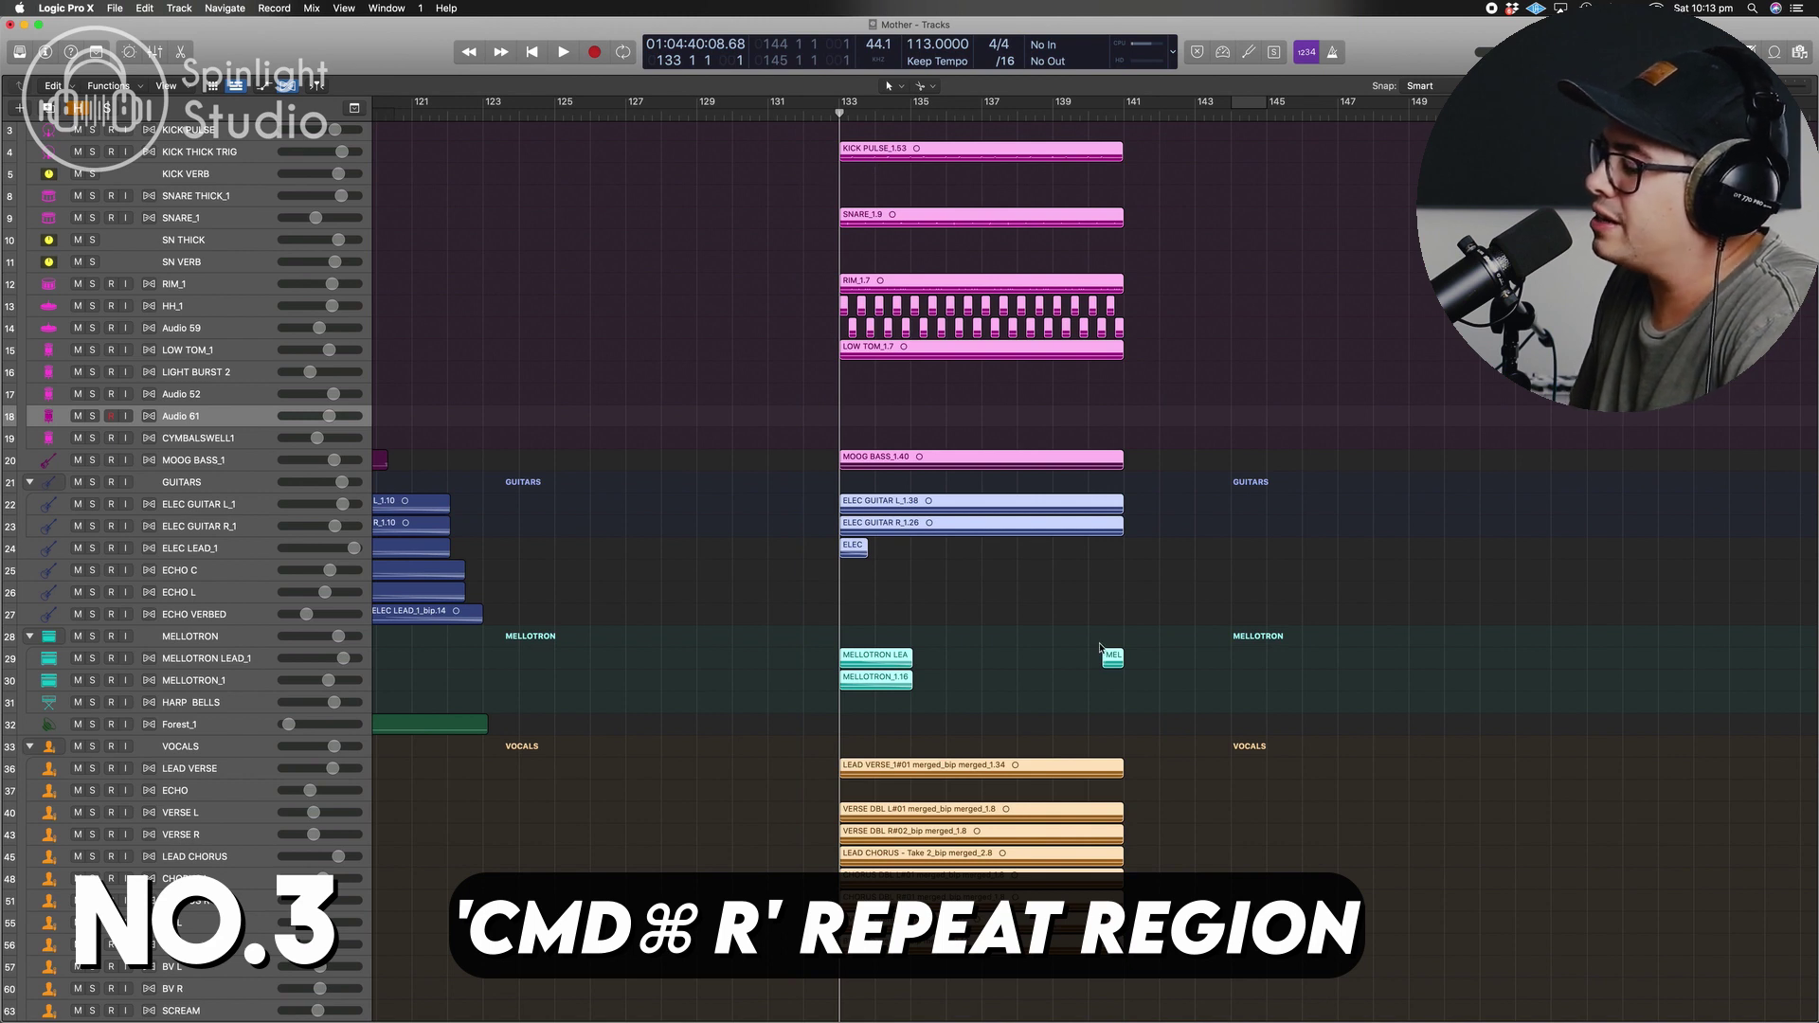
pyautogui.press('super+r')
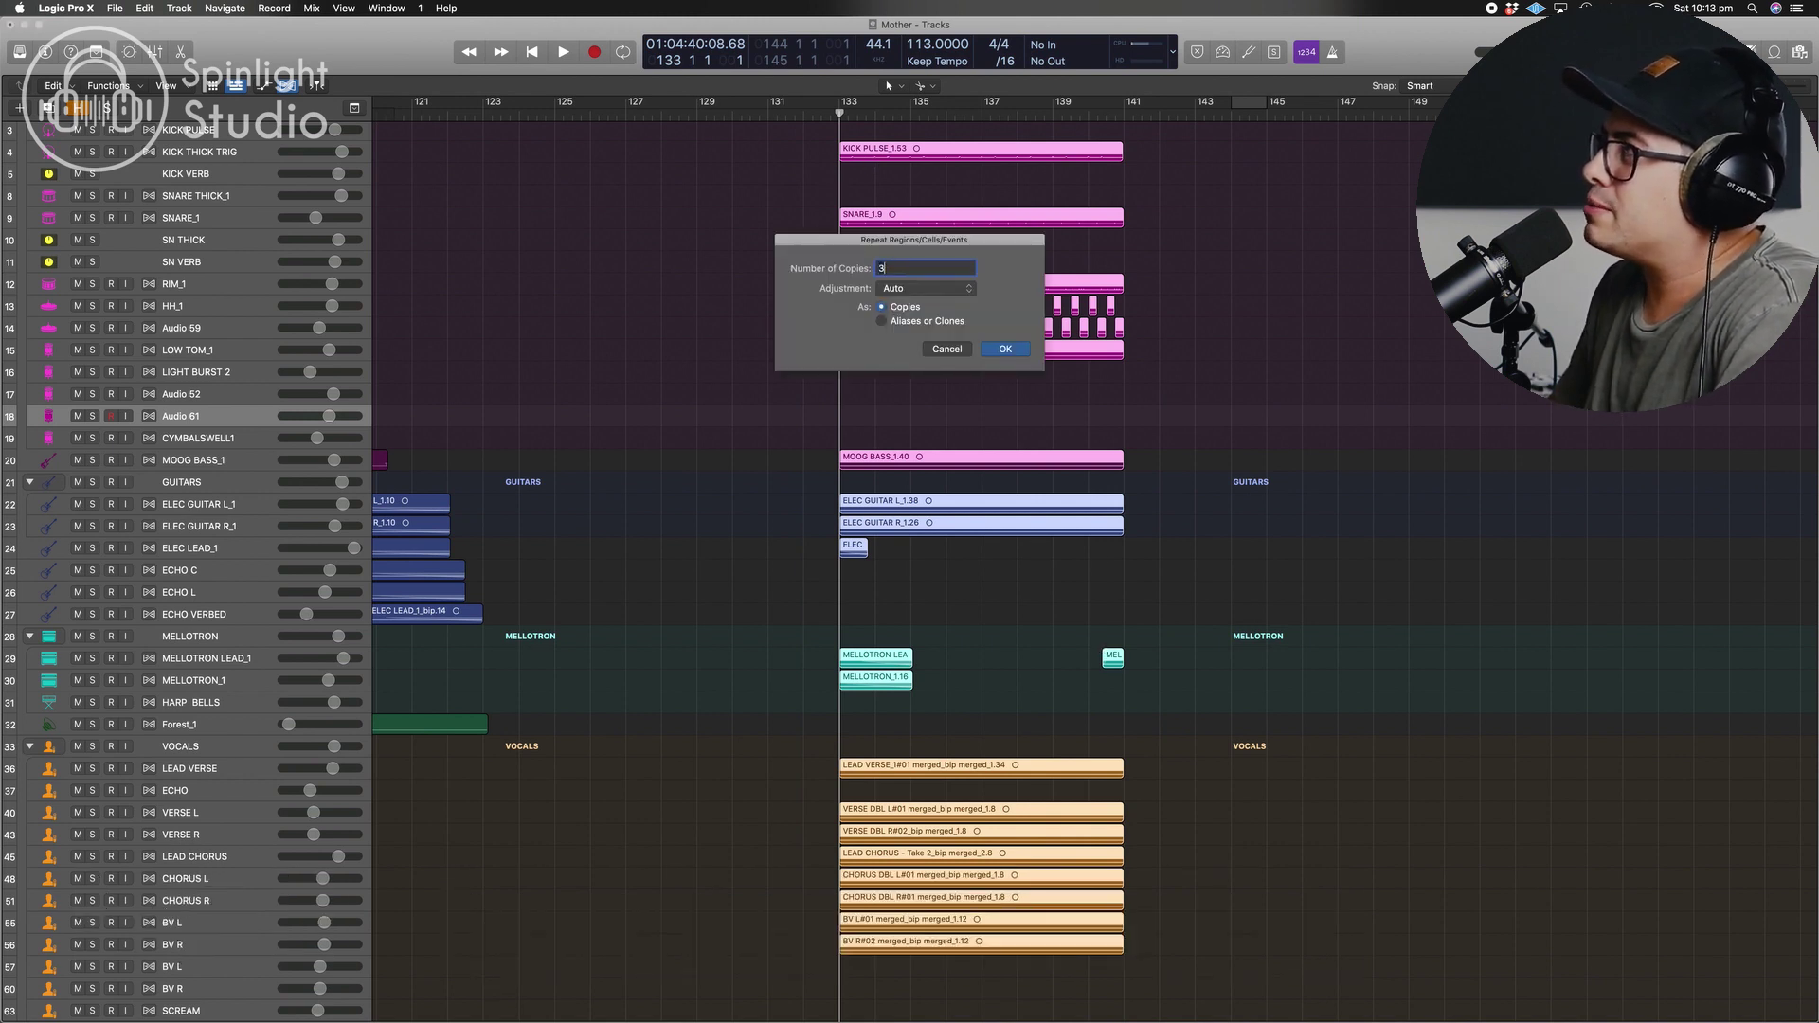
pyautogui.press('Return')
pyautogui.hscroll(5, 1432, 335)
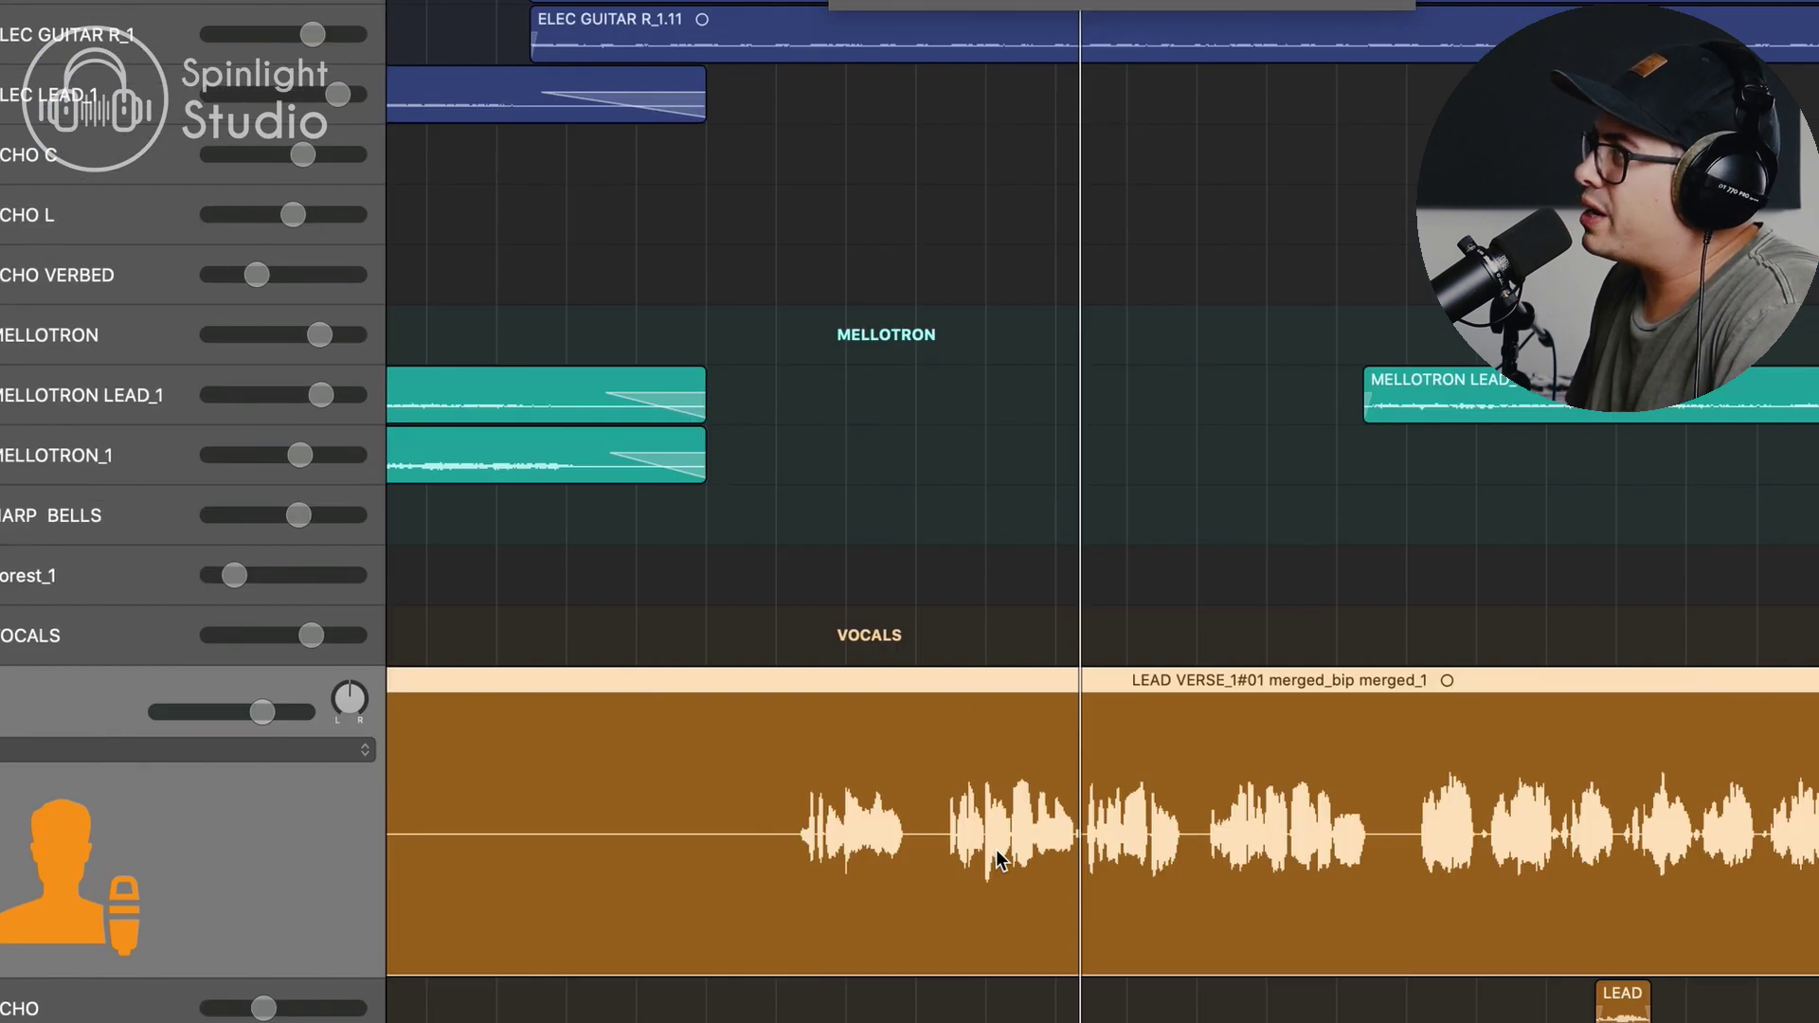
# Bounce the LEAD VERSE region in place to a new track, muting the original
pyautogui.hotkey('ctrl', 'b')
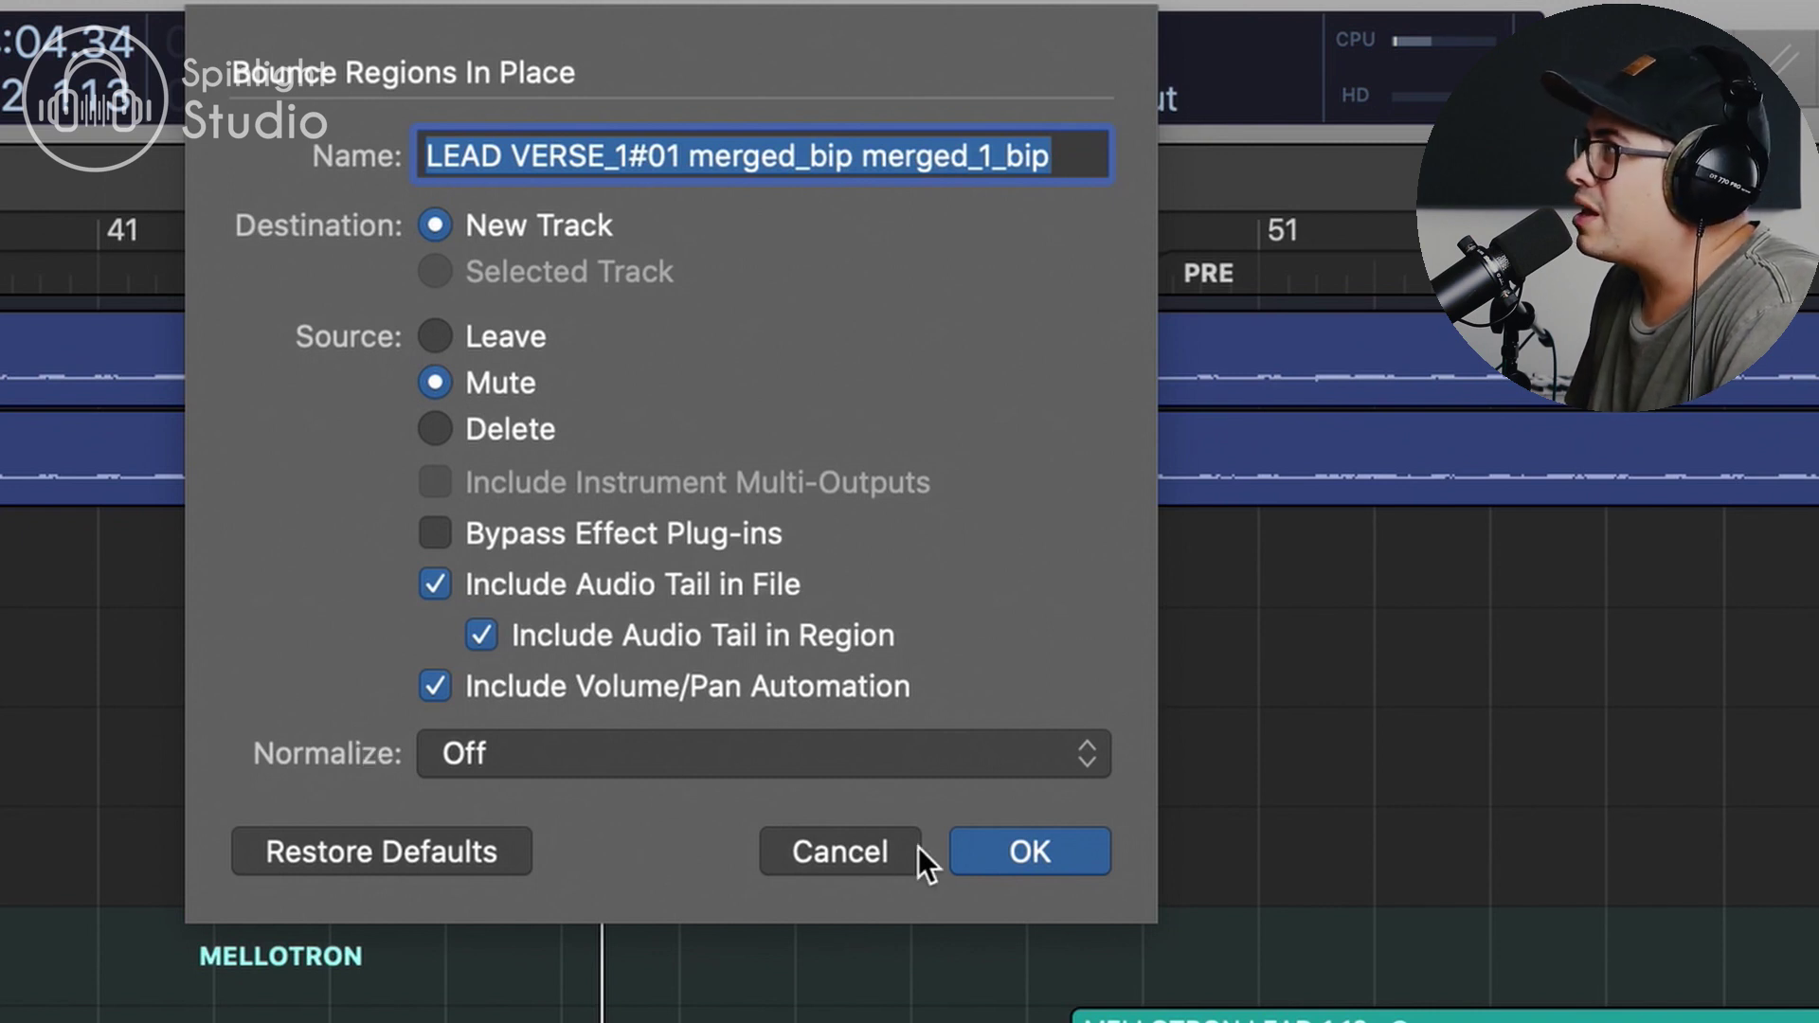
pyautogui.click(1005, 847)
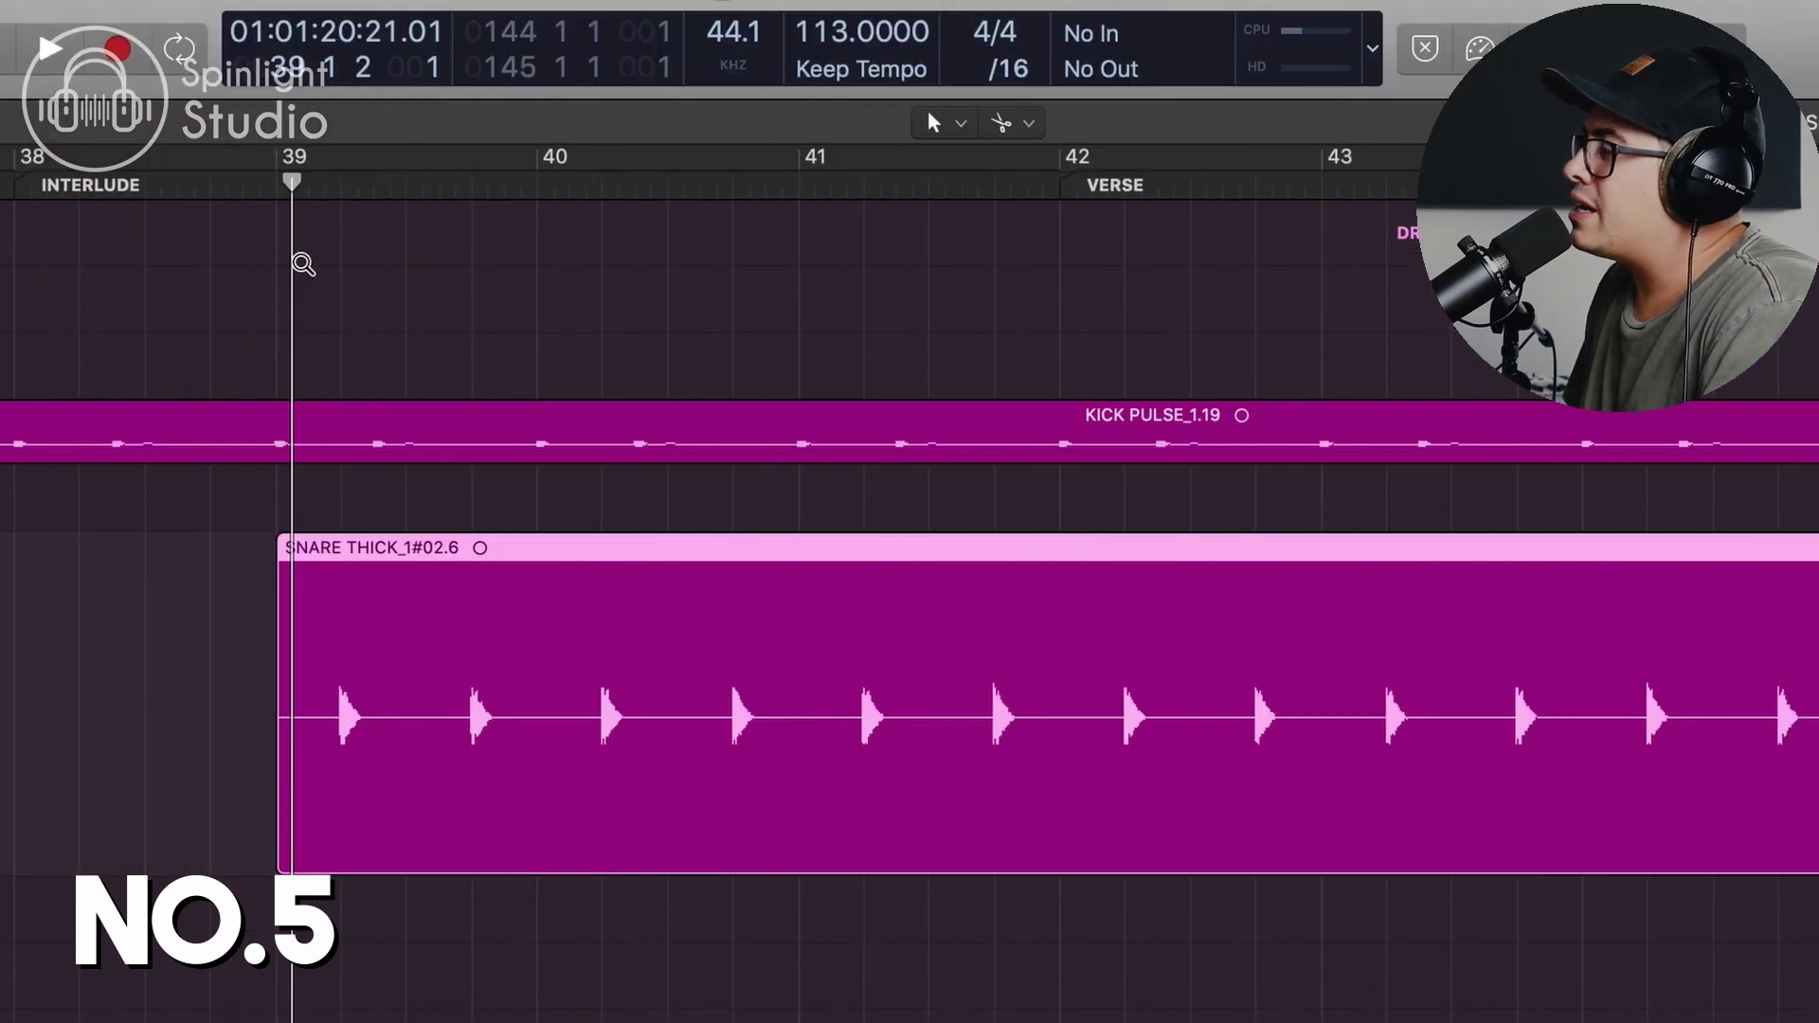
# Trim the start off the SNARE THICK region and split it at the next four hits
pyautogui.click(341, 725)
pyautogui.press('Delete')
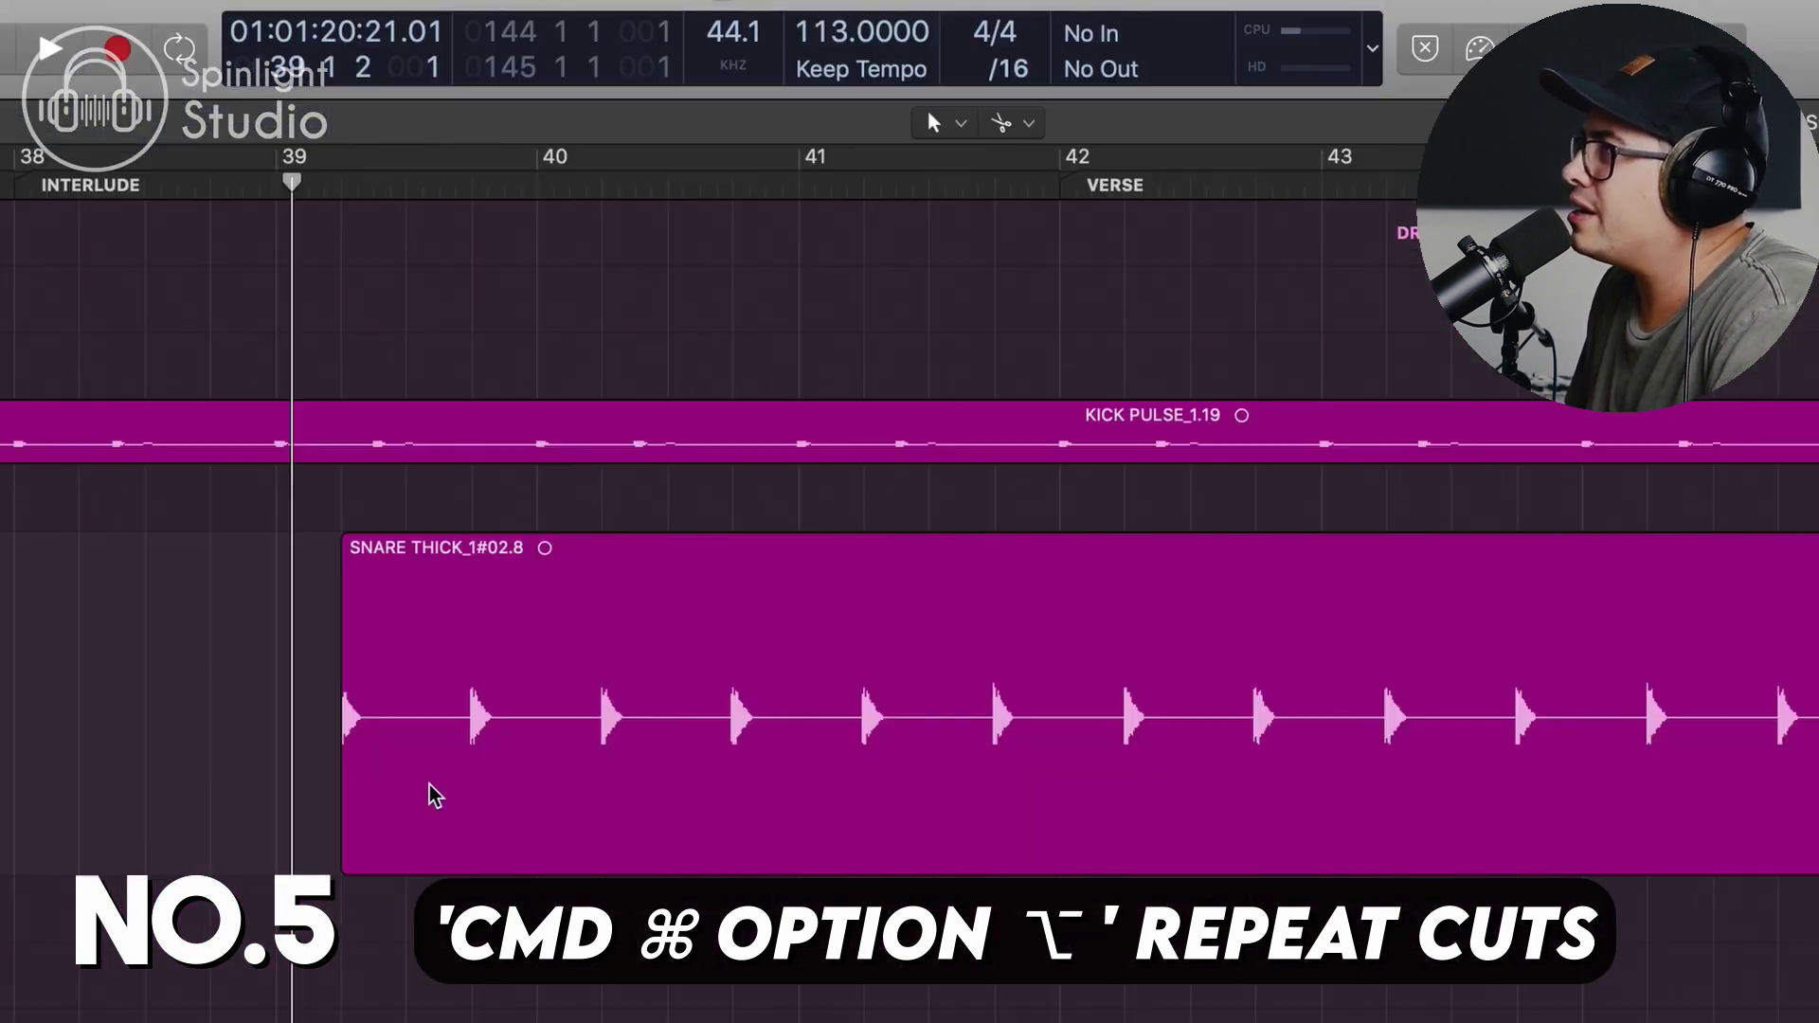
pyautogui.keyDown('super'); pyautogui.click(473, 741); pyautogui.keyUp('super')
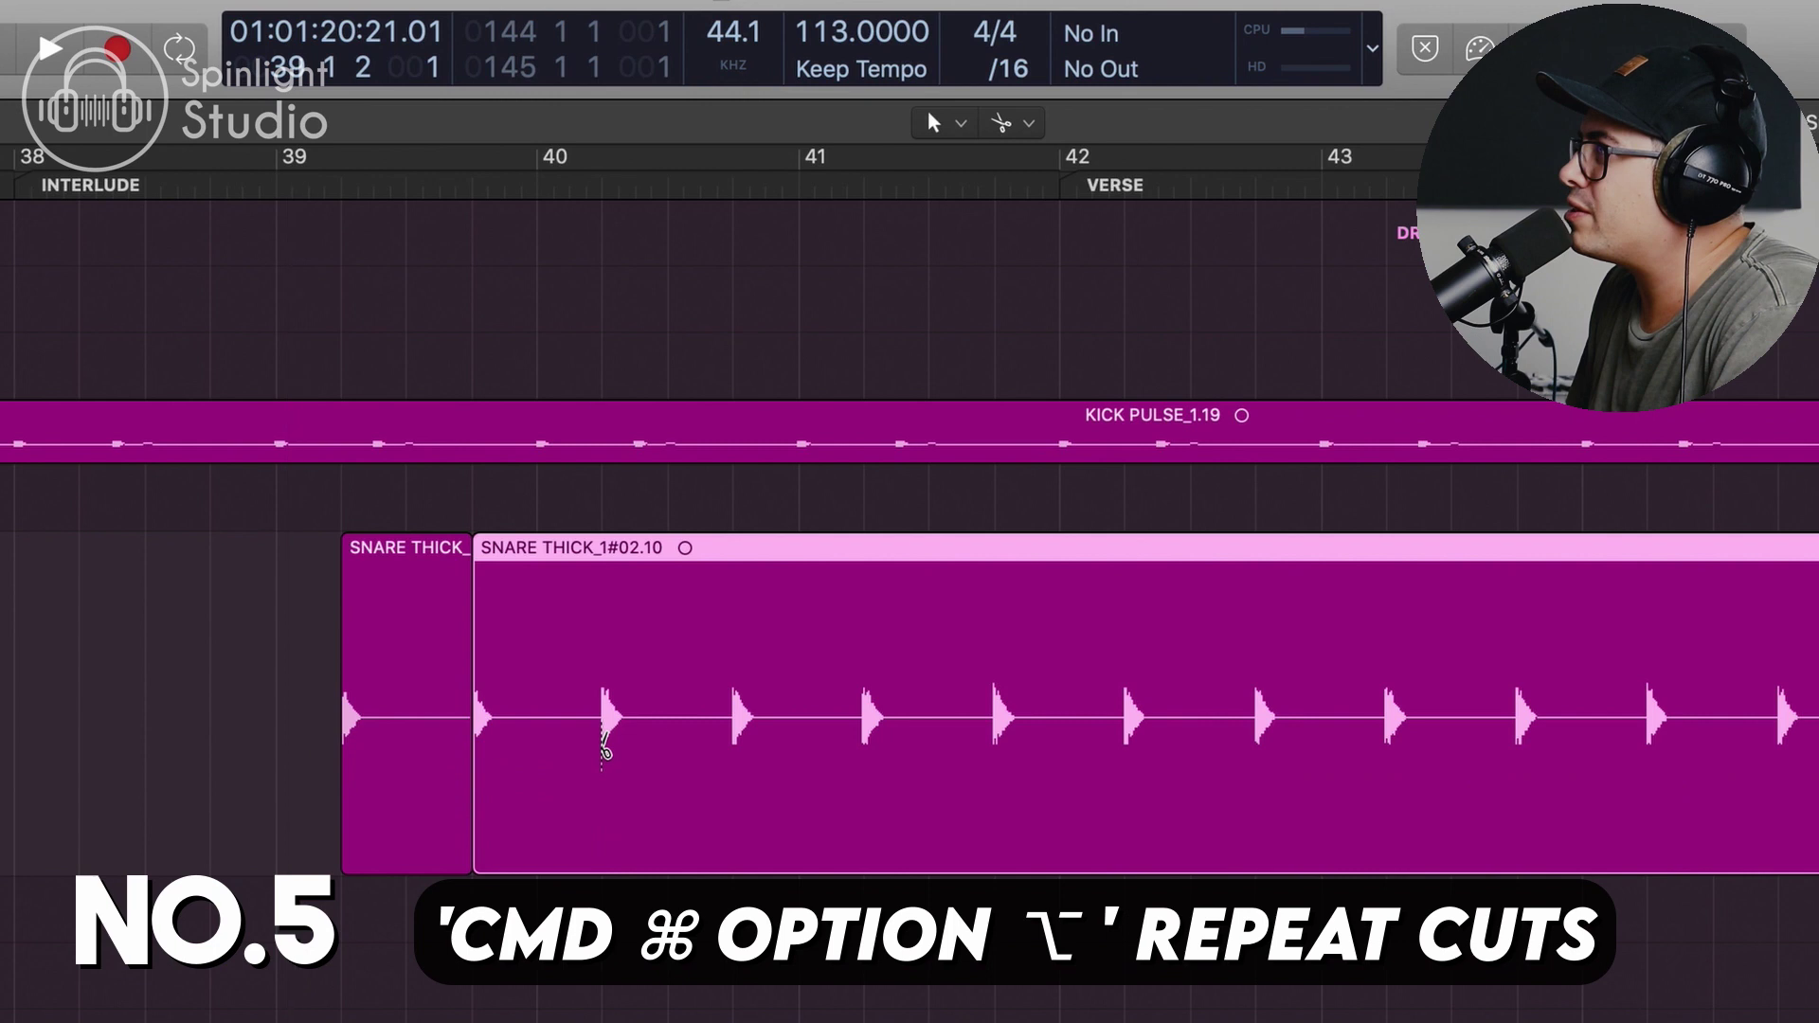
pyautogui.keyDown('super'); pyautogui.click(602, 742); pyautogui.keyUp('super')
pyautogui.keyDown('super'); pyautogui.click(727, 741); pyautogui.keyUp('super')
pyautogui.keyDown('super'); pyautogui.click(865, 737); pyautogui.keyUp('super')
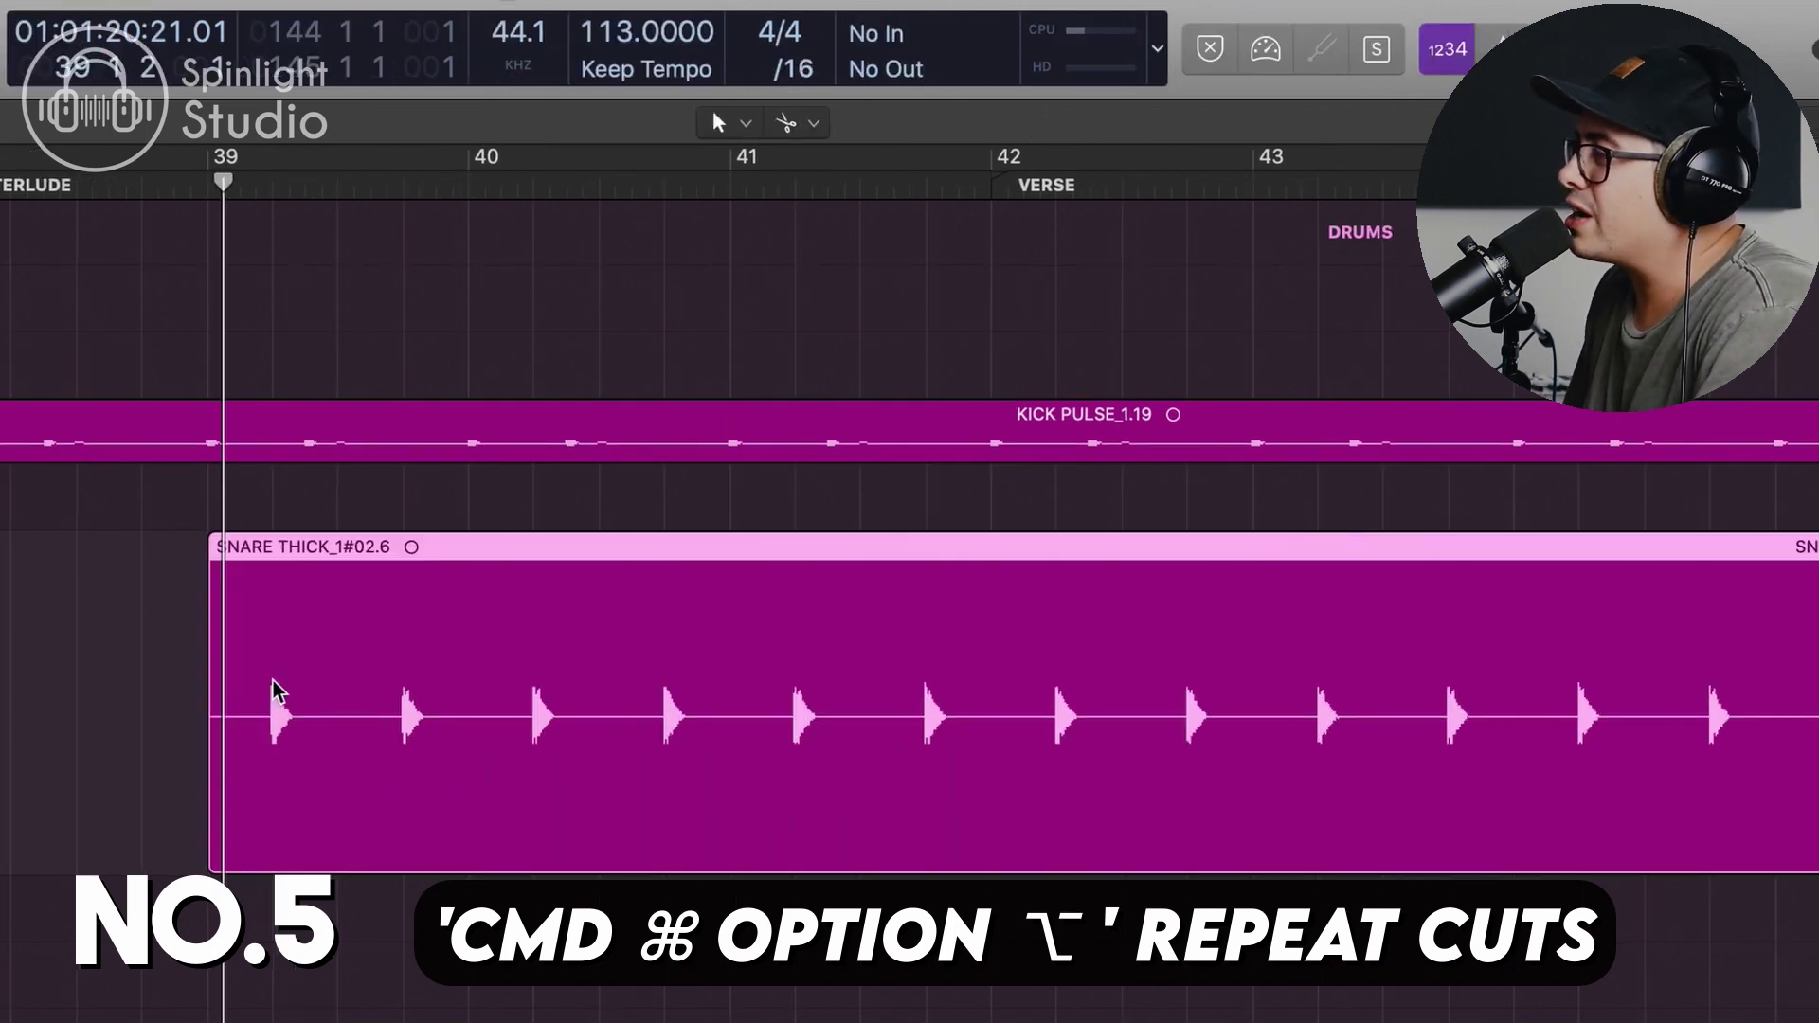
# Remove the piece before the first hit, divide the region per hit, and shorten every piece
pyautogui.keyDown('super'); pyautogui.click(273, 696); pyautogui.keyUp('super')
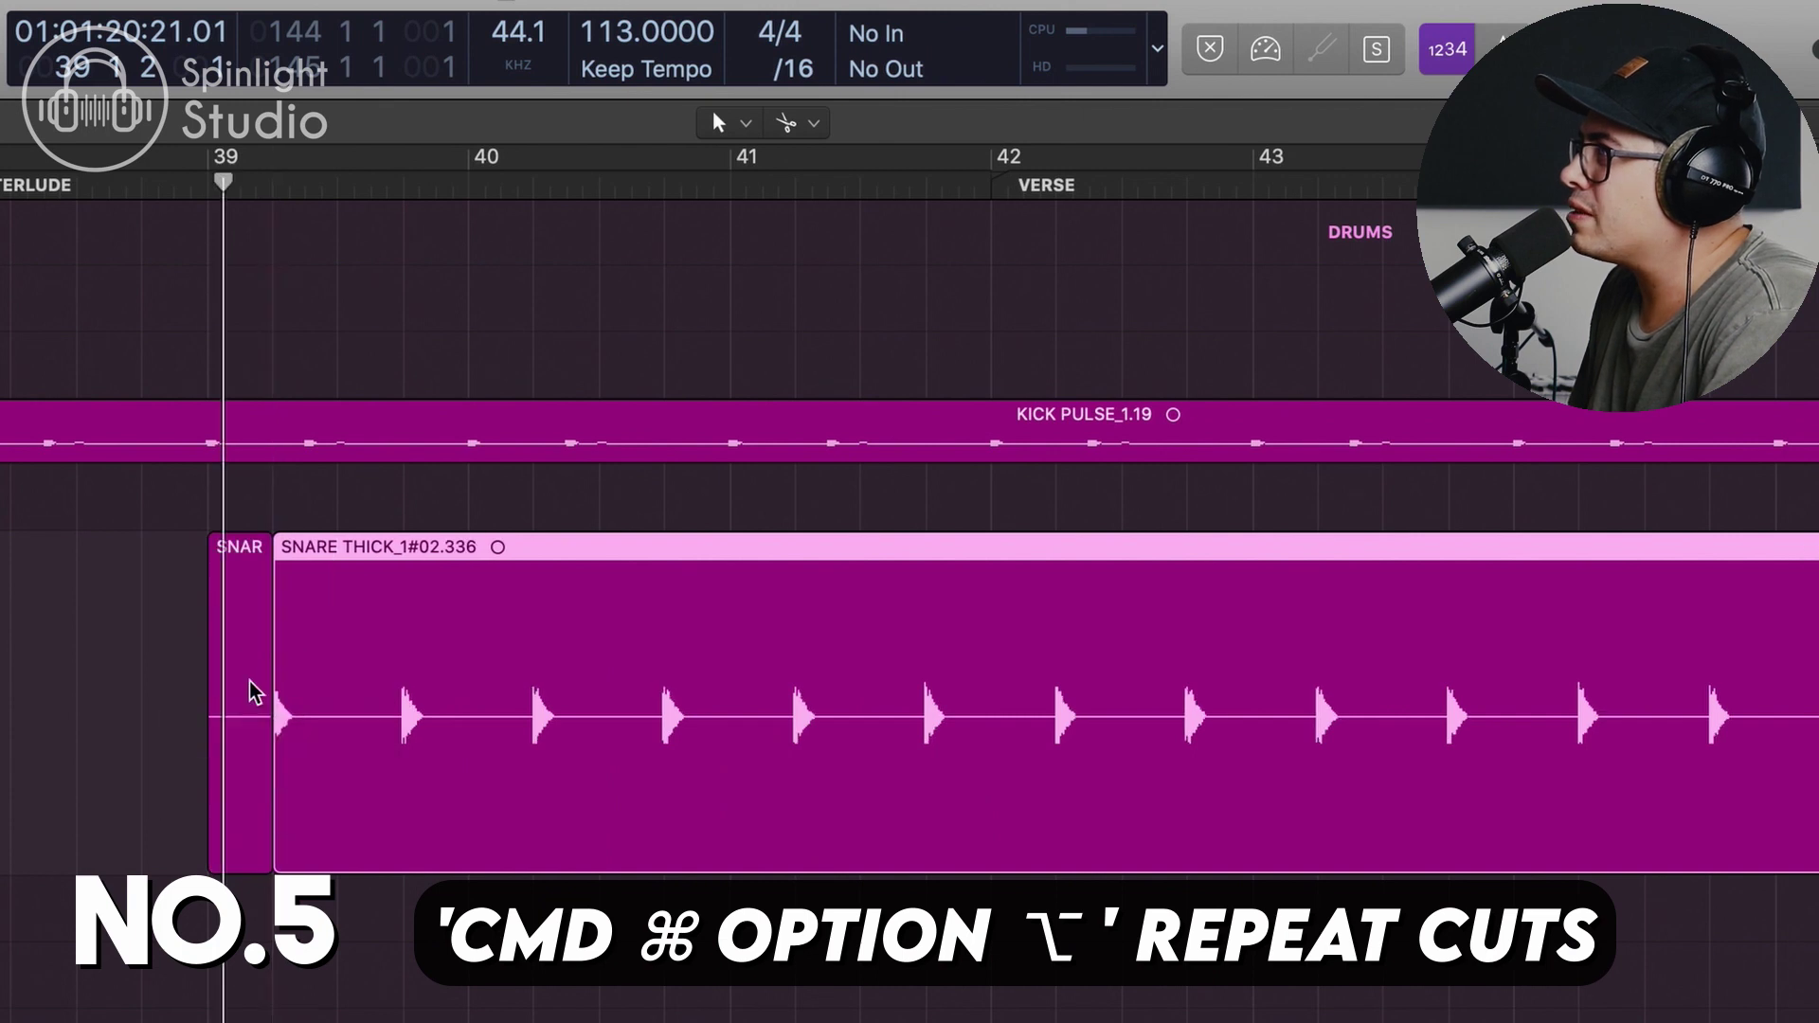
pyautogui.click(254, 693)
pyautogui.press('Delete')
pyautogui.hscroll(2, 254, 694)
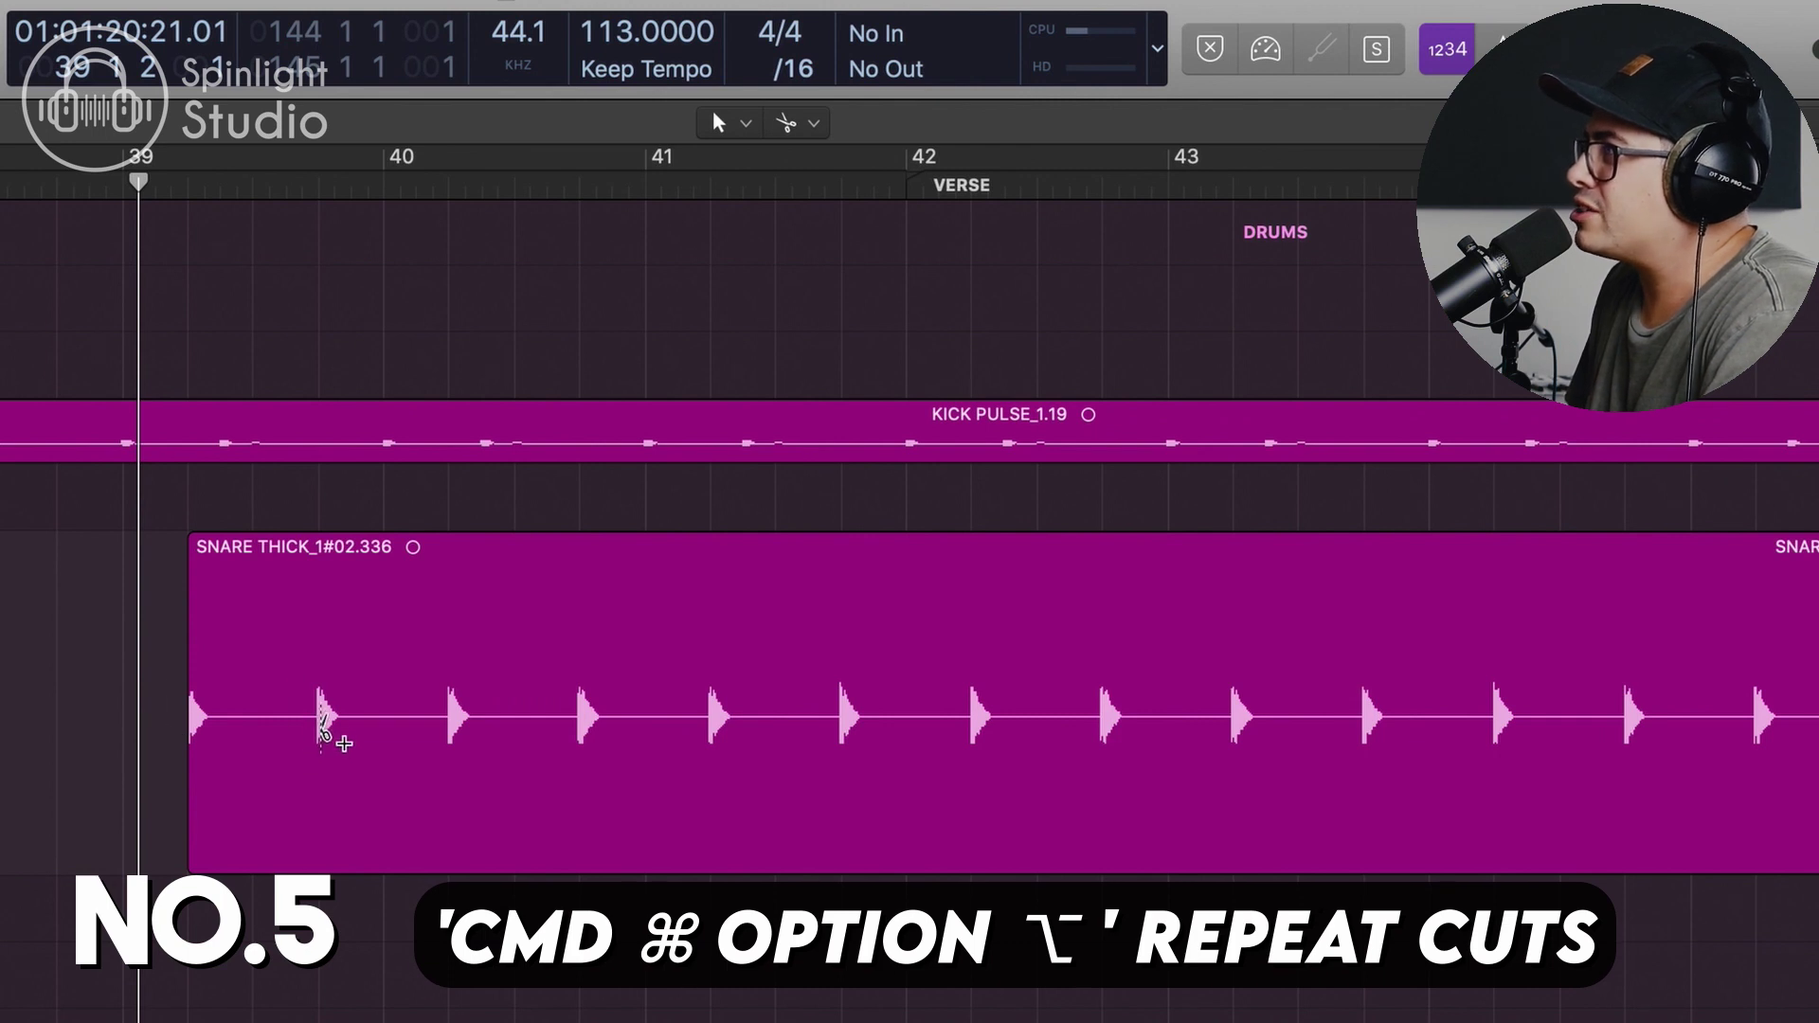
pyautogui.keyDown('alt'); pyautogui.keyDown('super'); pyautogui.click(319, 728); pyautogui.keyUp('super'); pyautogui.keyUp('alt')
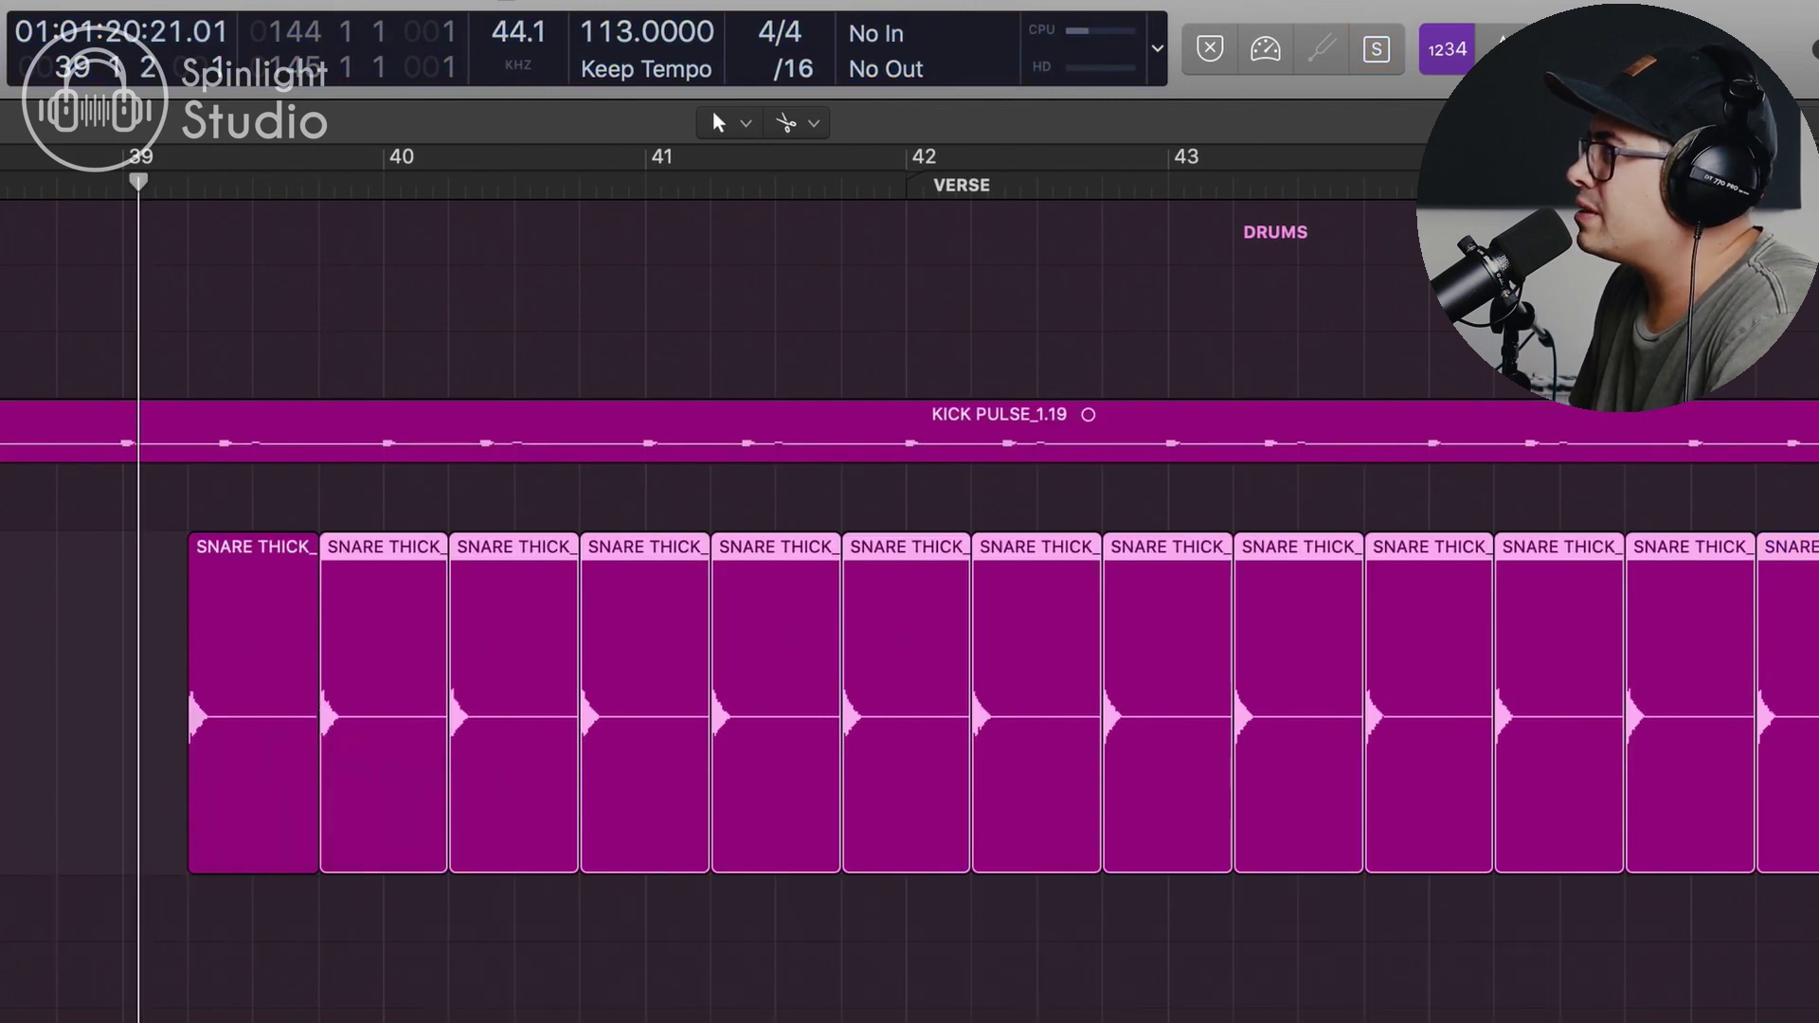
pyautogui.moveTo(309, 847); pyautogui.dragTo(204, 849)
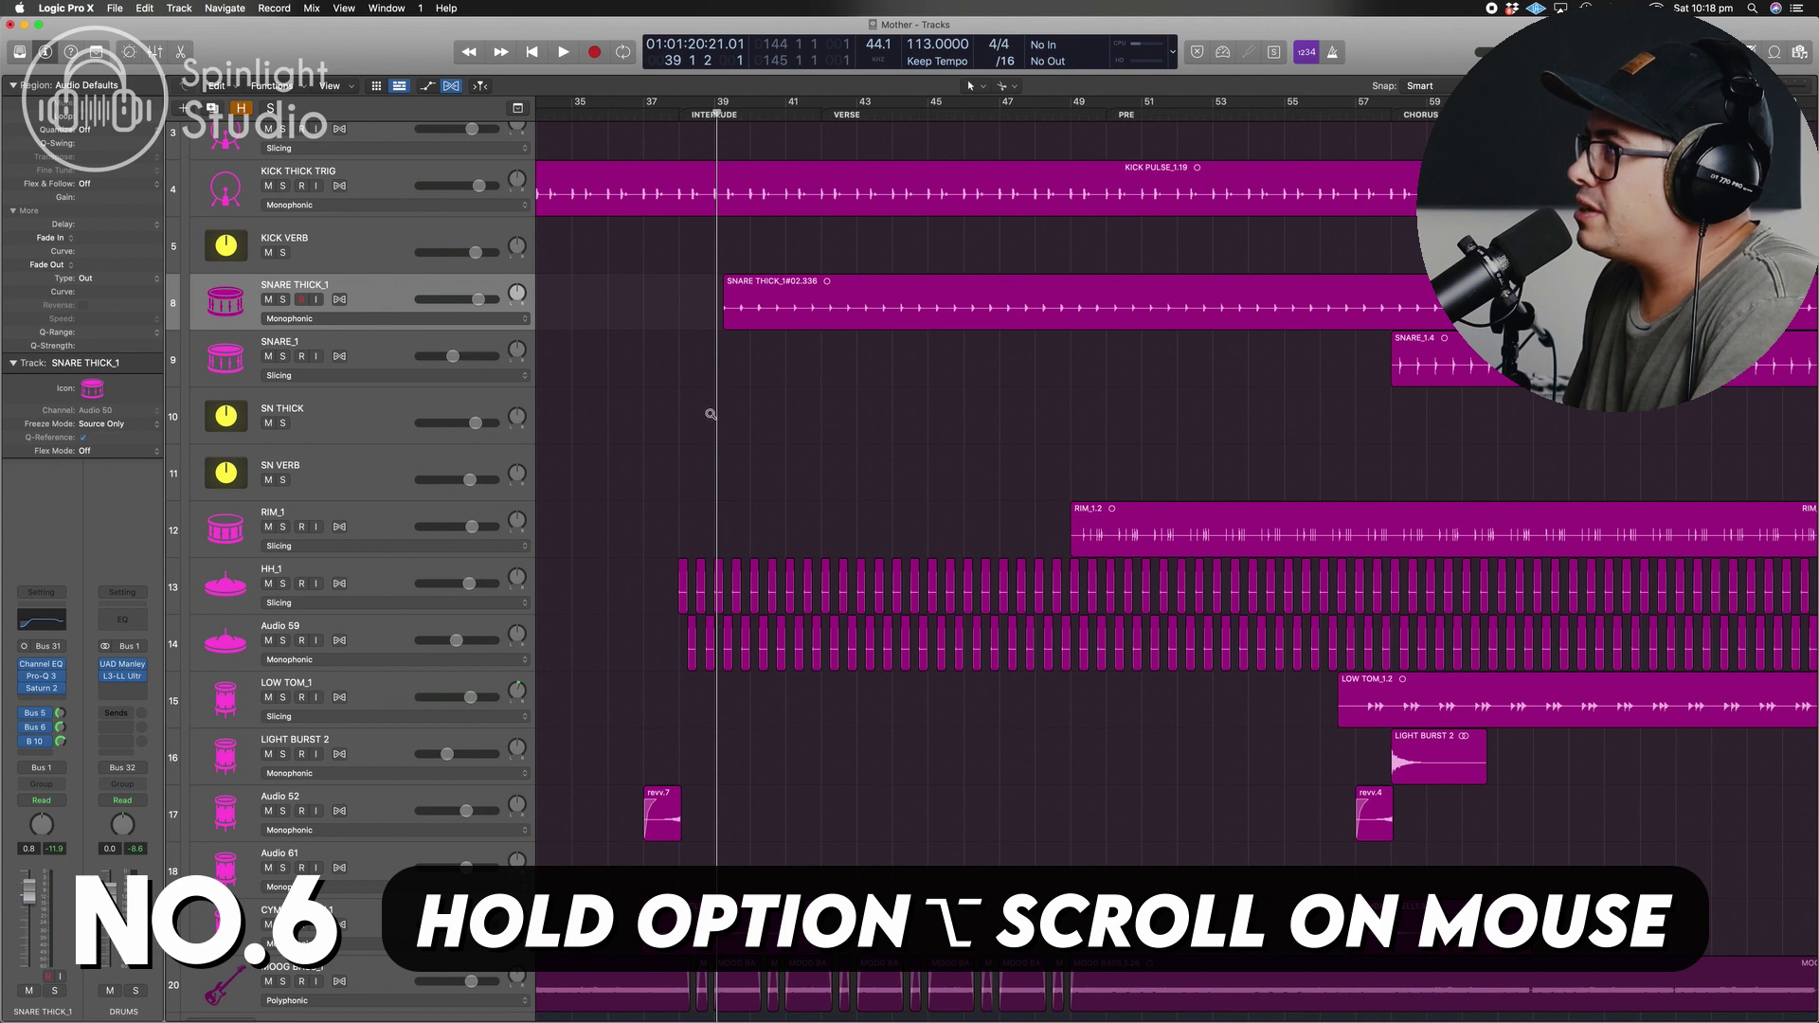
# Zoom in on SNARE THICK_1 around bars 46–49, then zoom out to bars 33–49 and back in
pyautogui.keyDown('alt'); pyautogui.scroll(5, 700, 427); pyautogui.keyUp('alt')
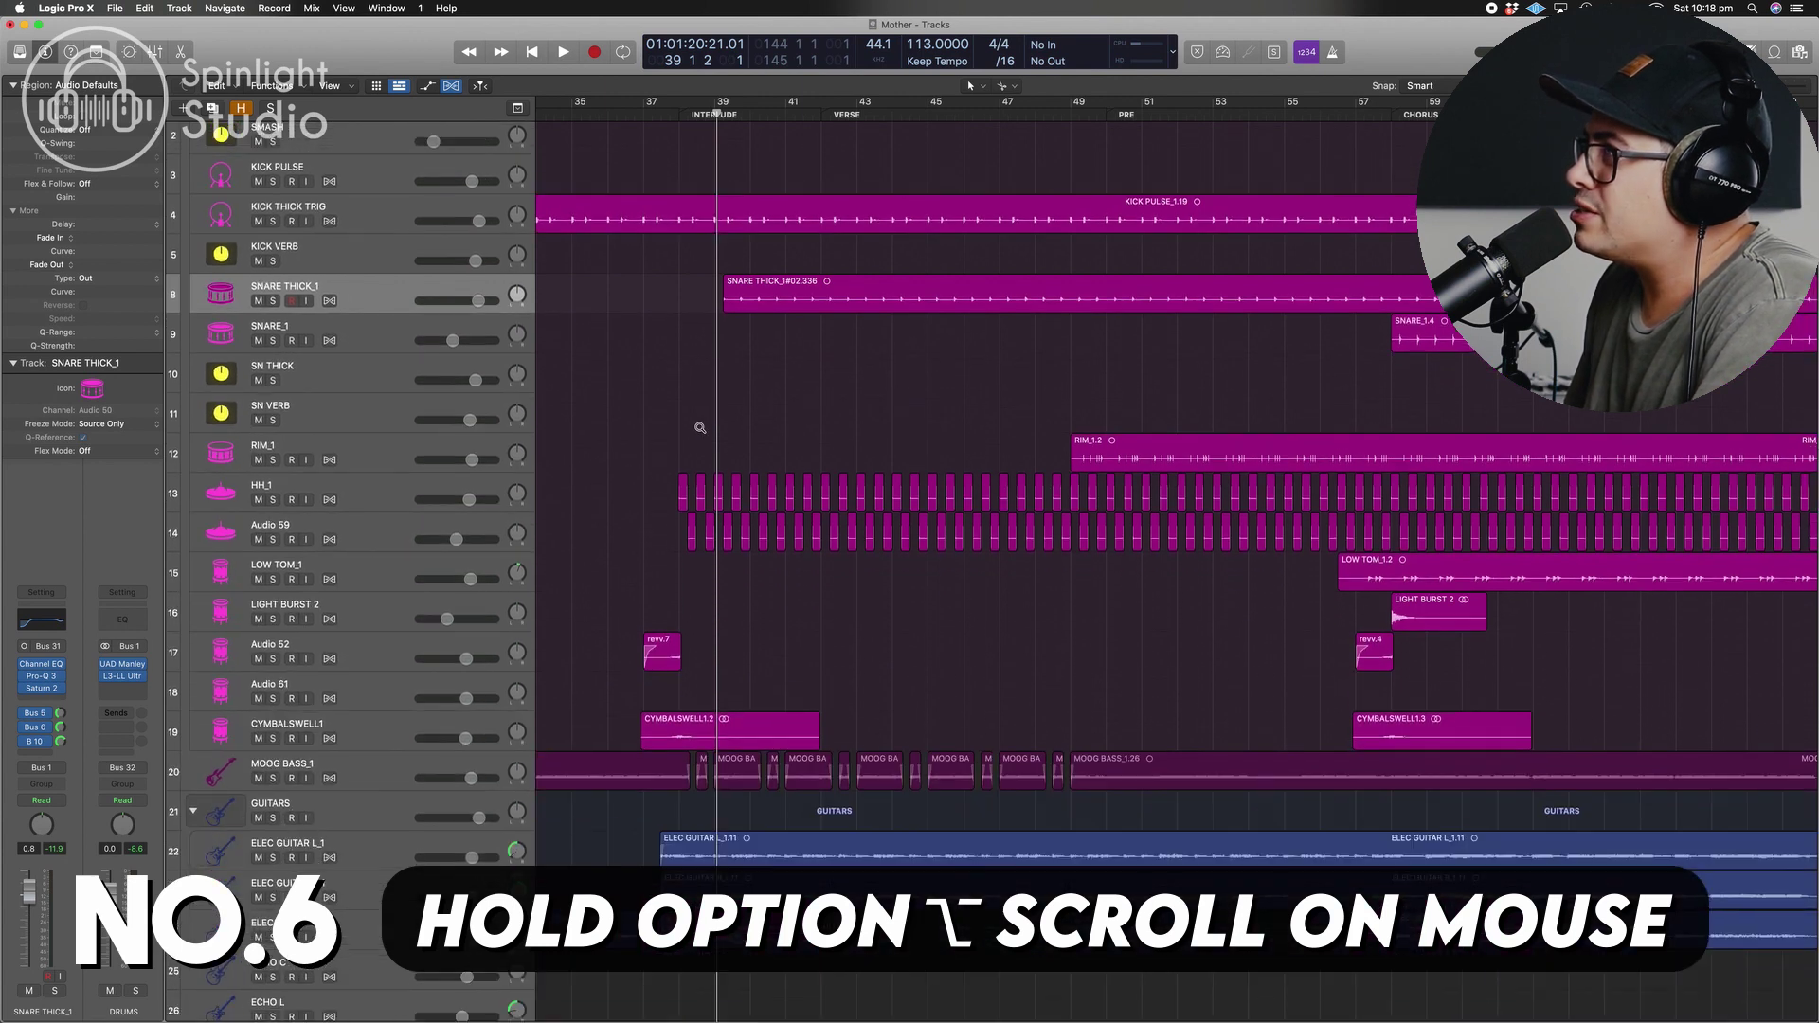
pyautogui.keyDown('alt'); pyautogui.scroll(5, 700, 427); pyautogui.keyUp('alt')
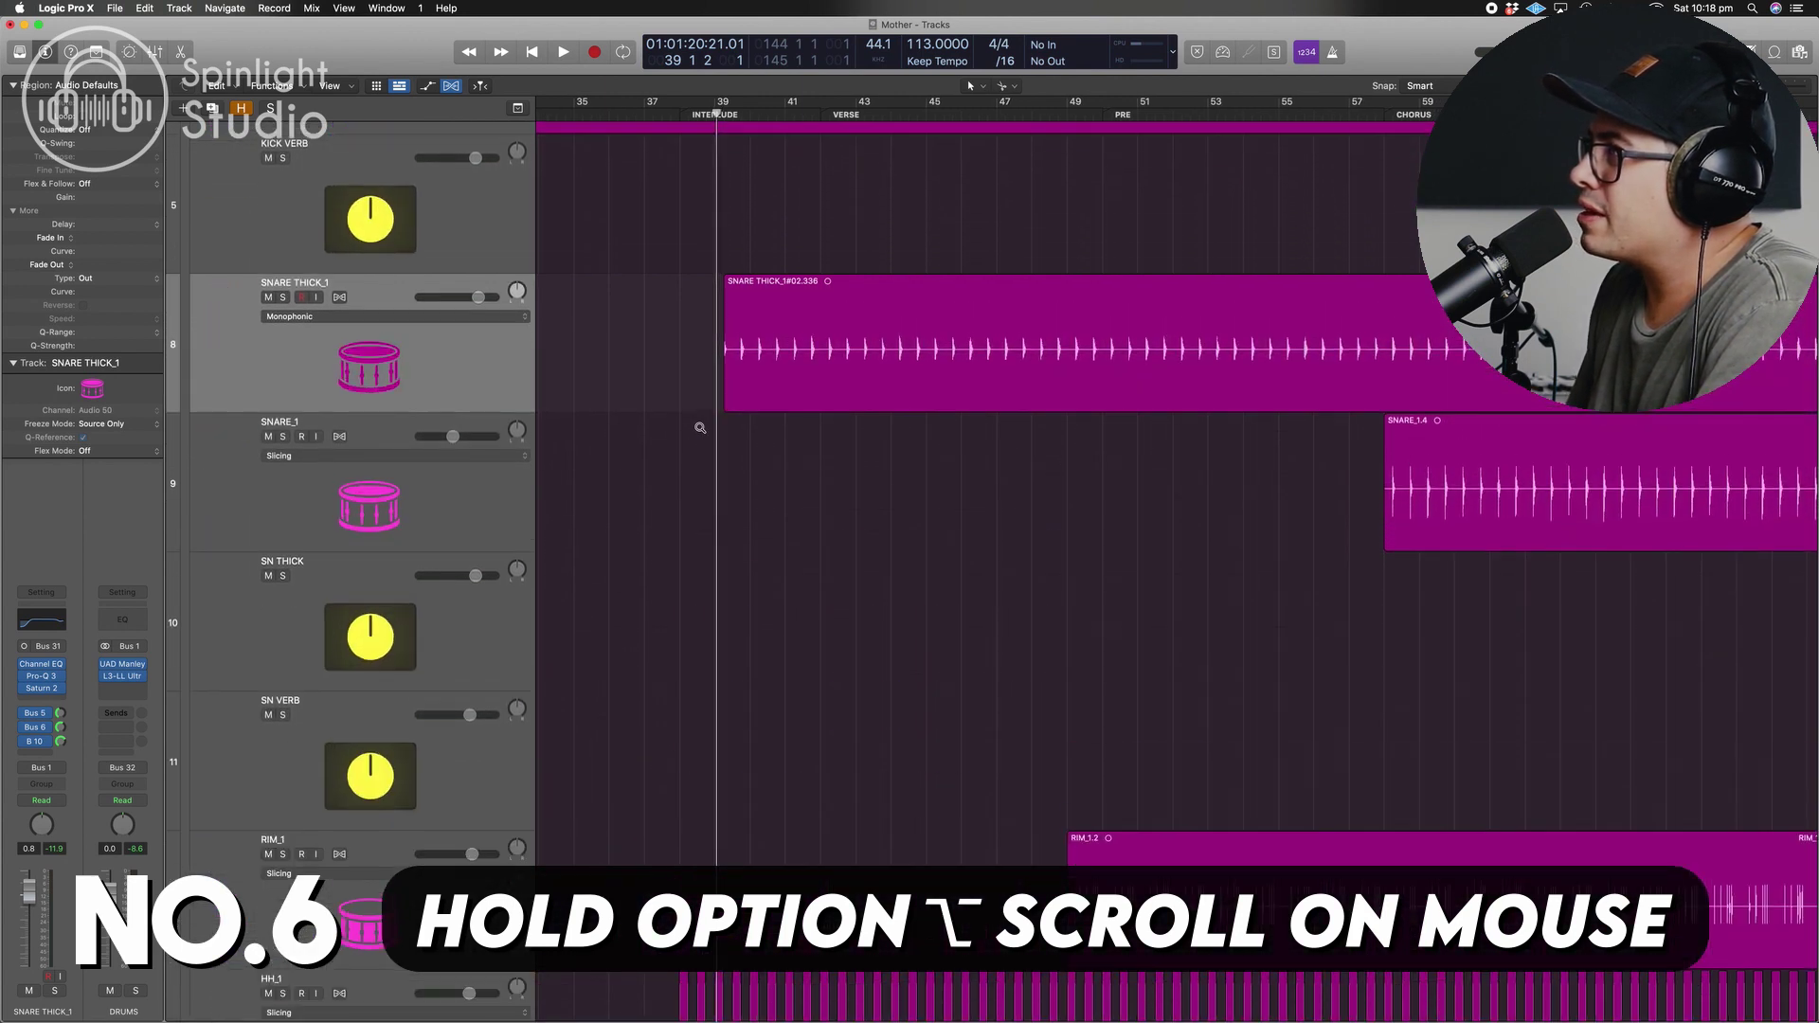
pyautogui.scroll(10, 700, 427)
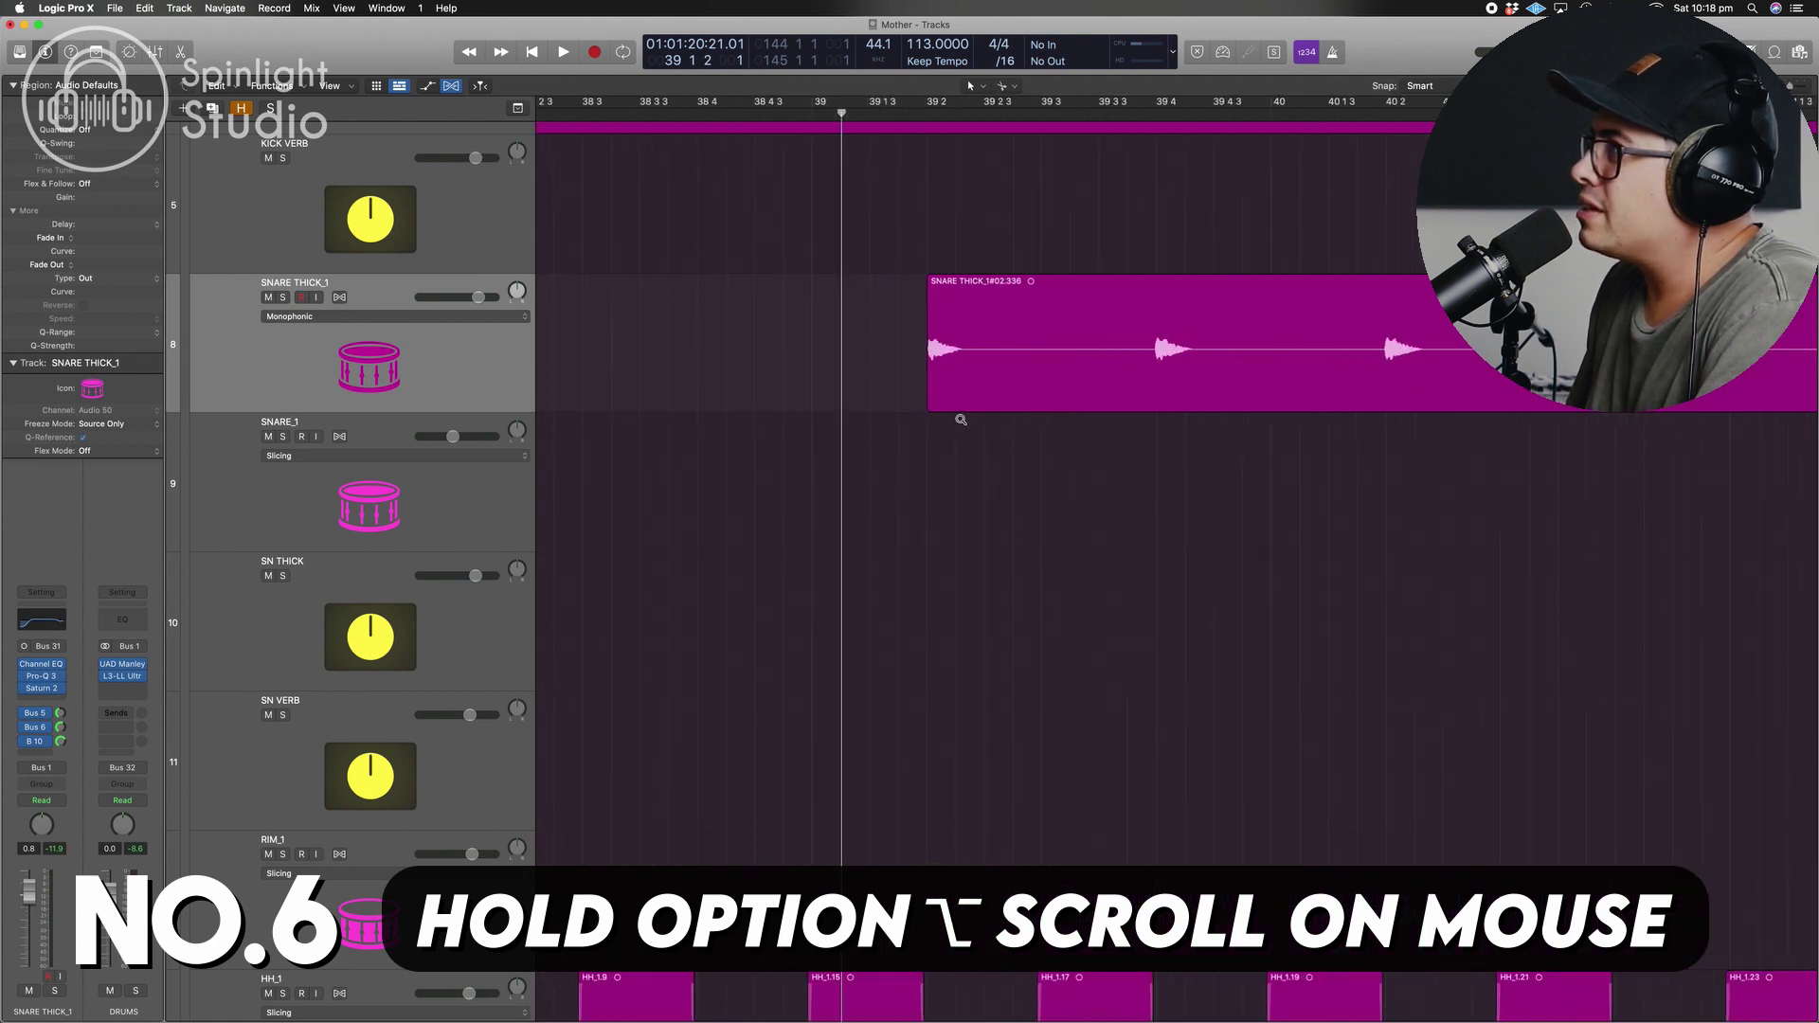
pyautogui.keyDown('alt'); pyautogui.scroll(8, 961, 419); pyautogui.keyUp('alt')
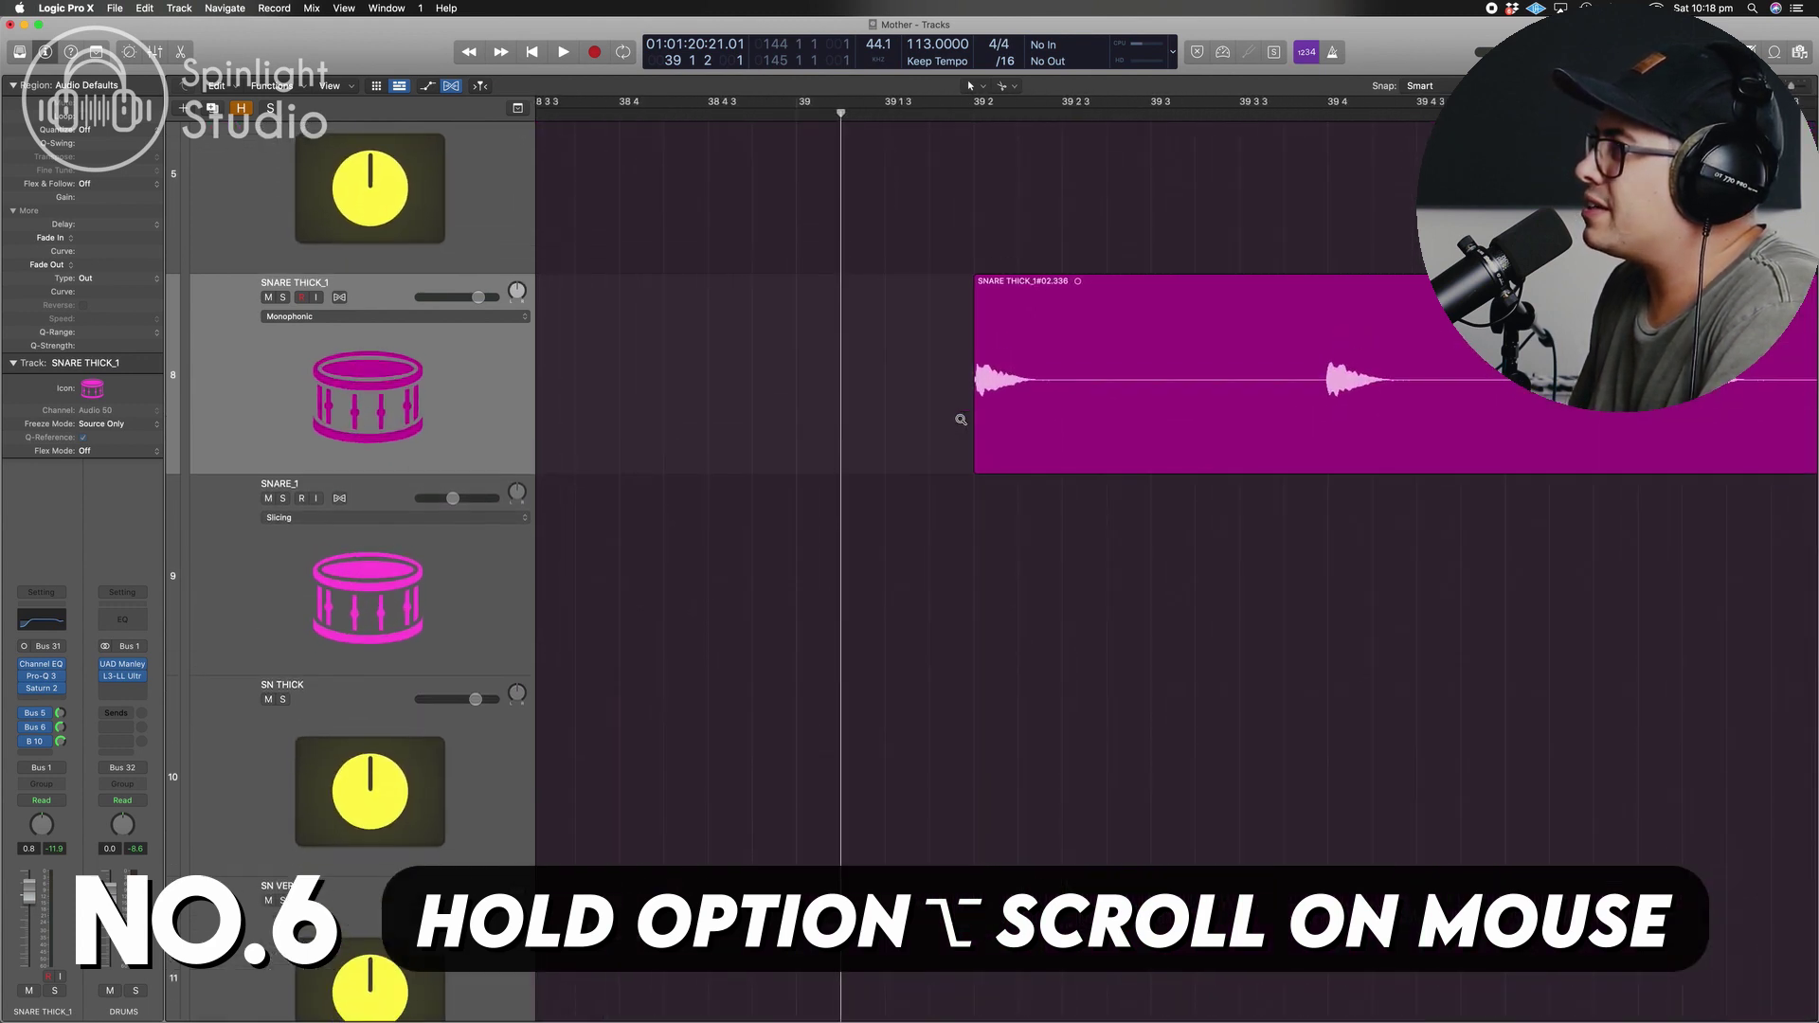
pyautogui.keyDown('alt'); pyautogui.scroll(-3, 961, 420); pyautogui.keyUp('alt')
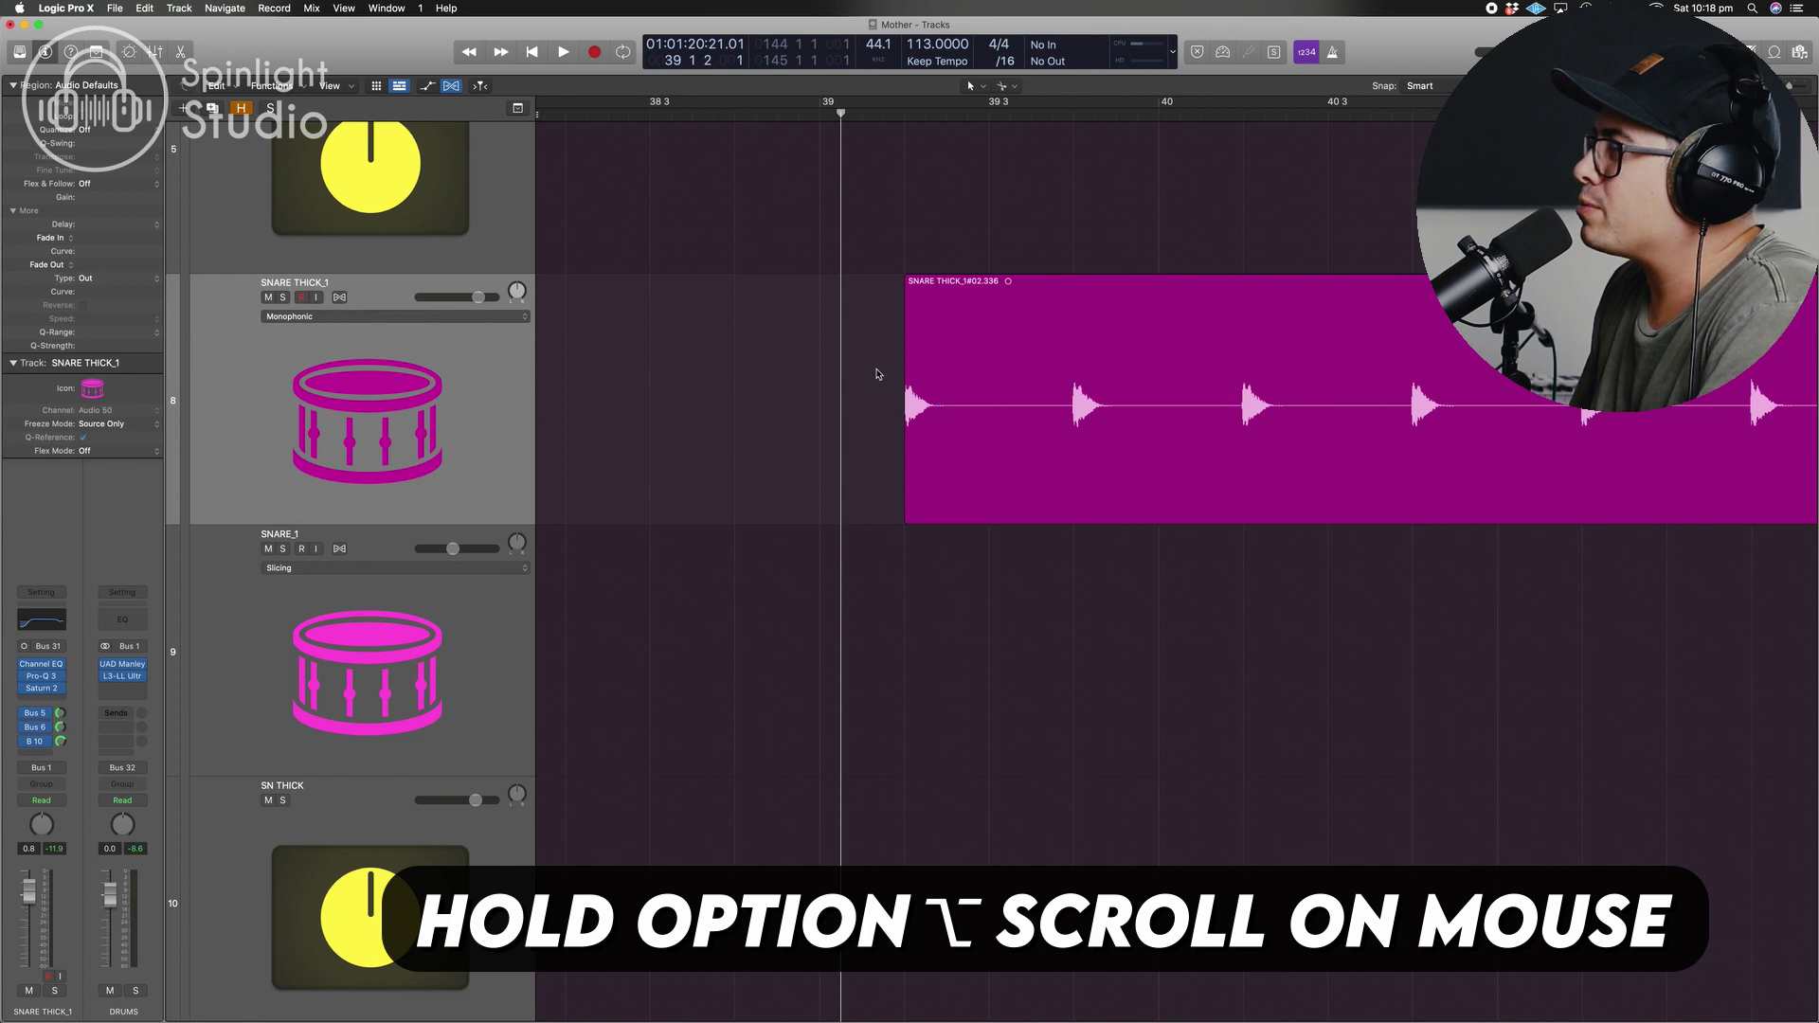
pyautogui.click(863, 115)
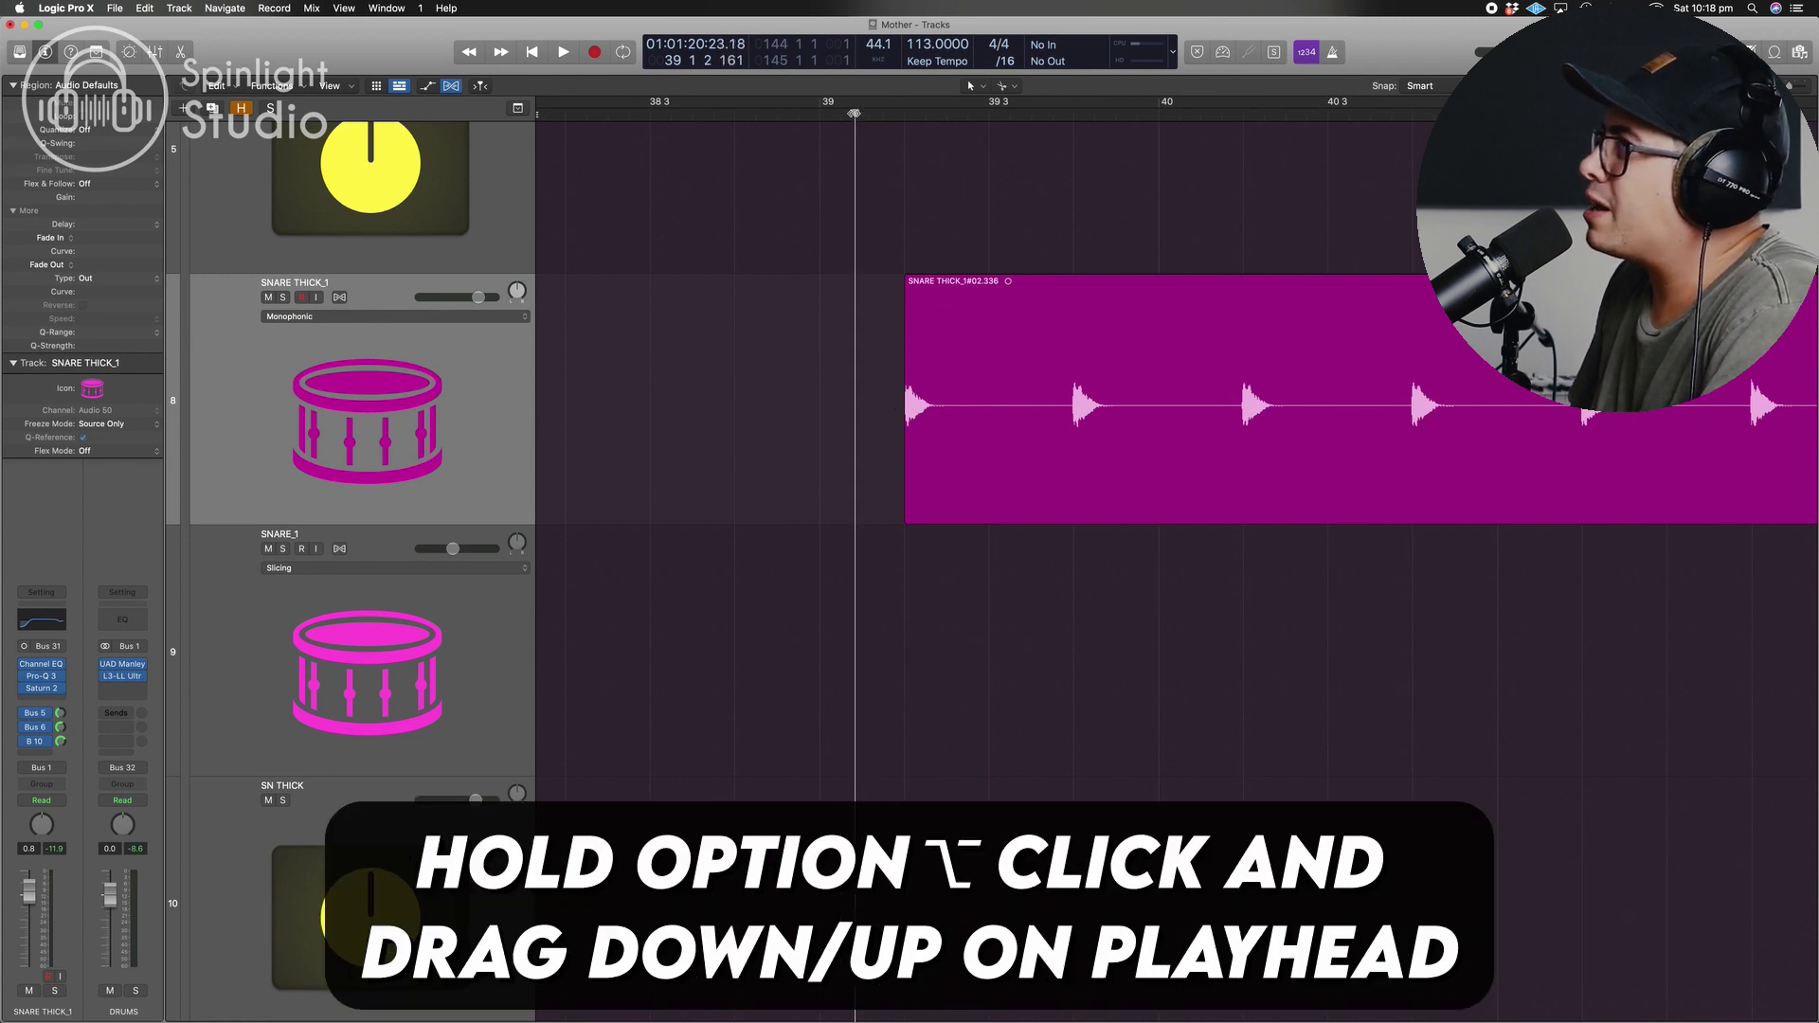
pyautogui.moveTo(860, 115); pyautogui.dragTo(865, 65)
pyautogui.moveTo(1056, 114); pyautogui.dragTo(1158, 152)
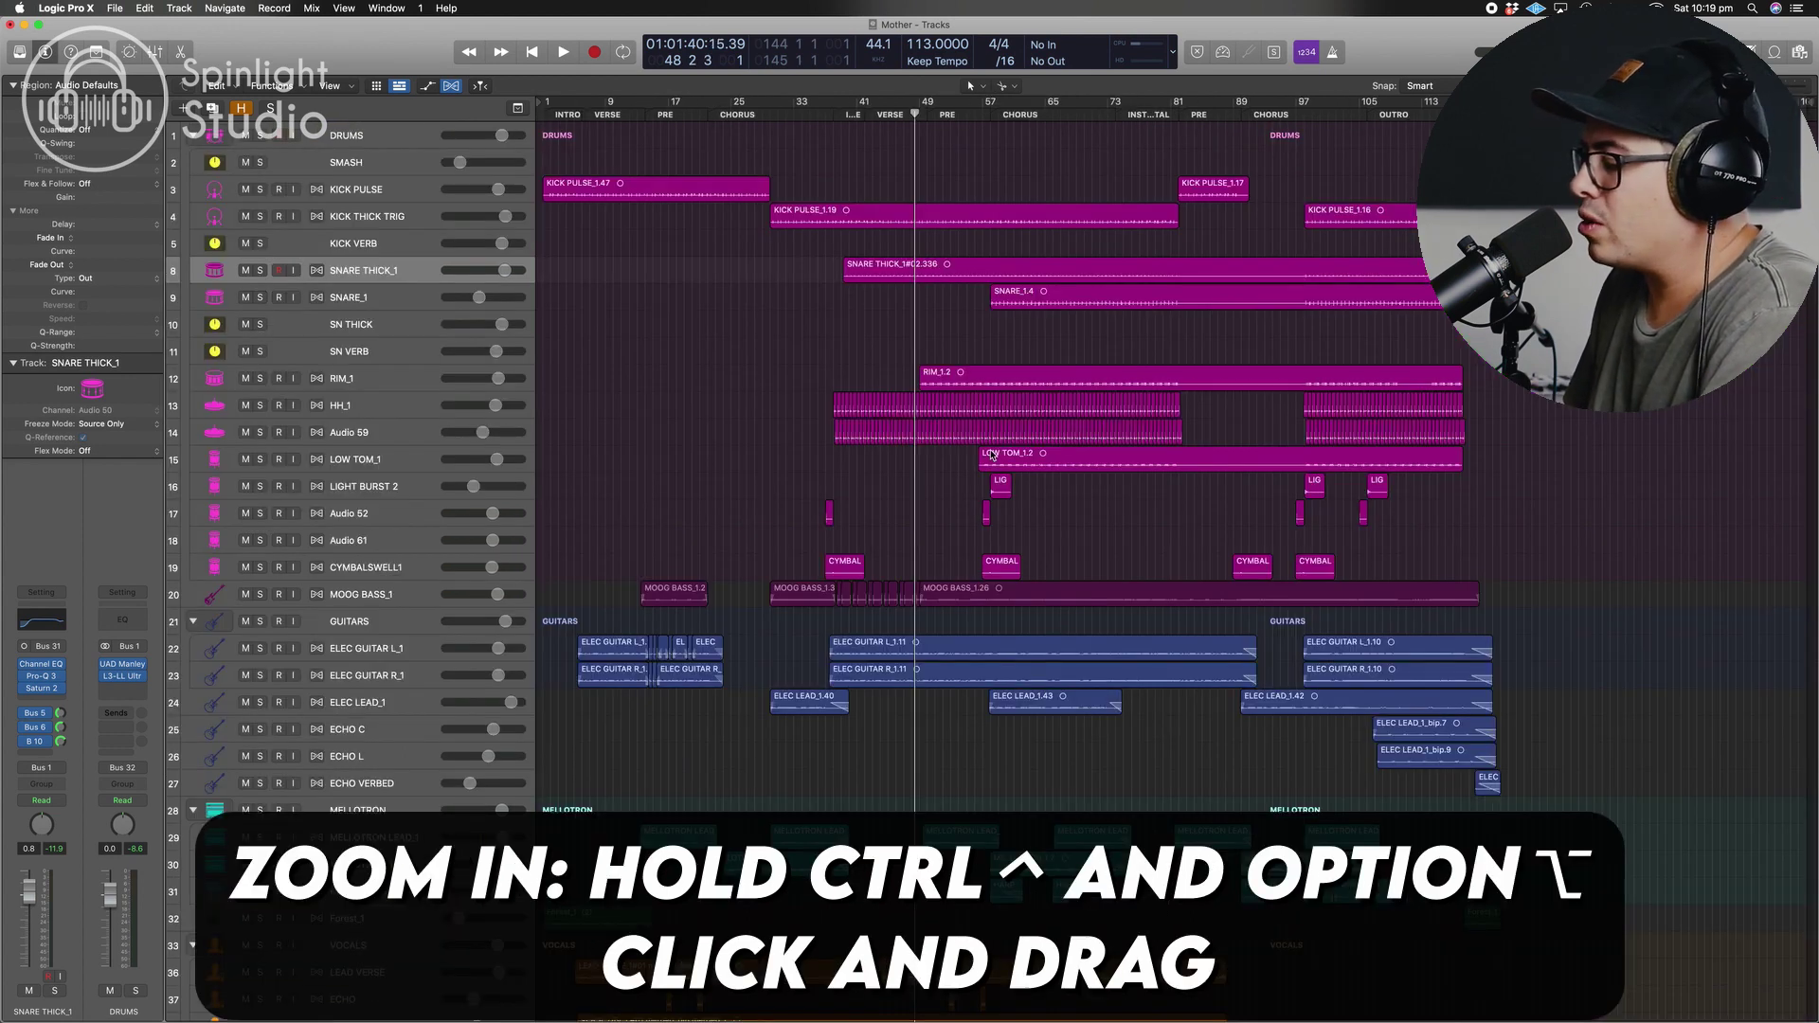
# Marquee-zoom through the drum tracks until the start of HH_1.5's waveform fills the view
pyautogui.moveTo(804, 318); pyautogui.dragTo(1131, 606)
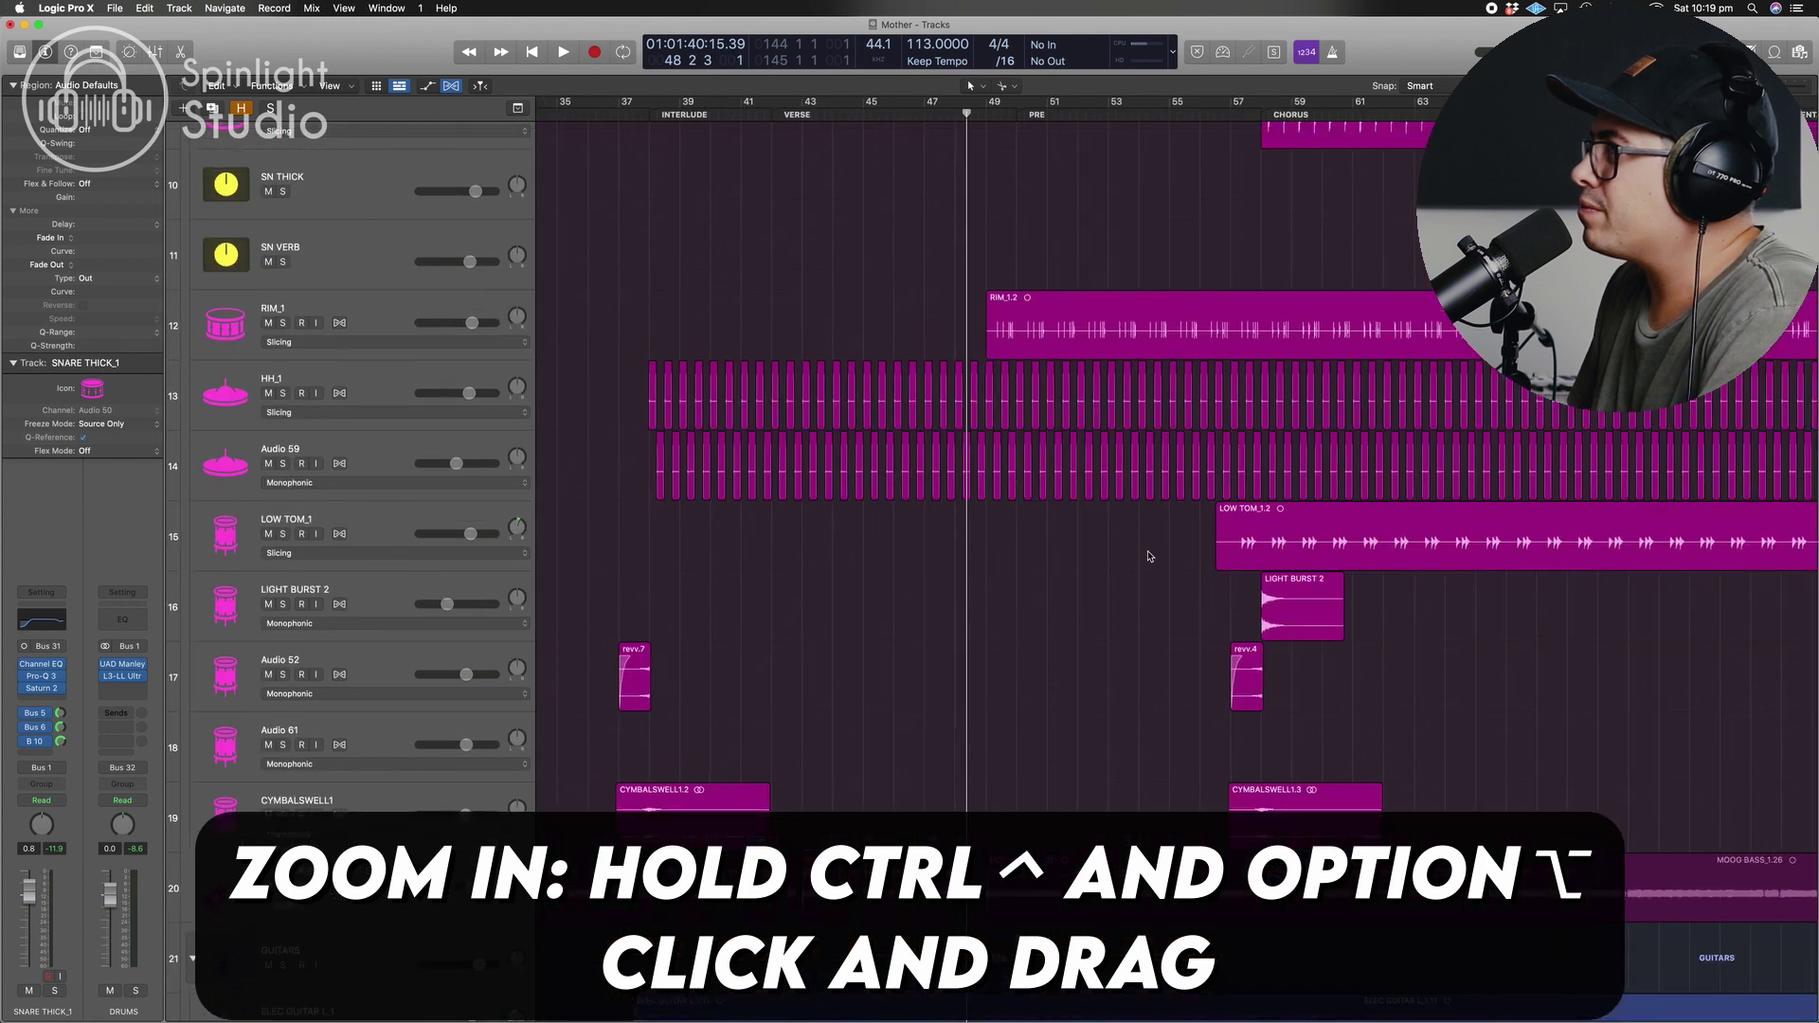
pyautogui.moveTo(633, 303); pyautogui.dragTo(851, 533)
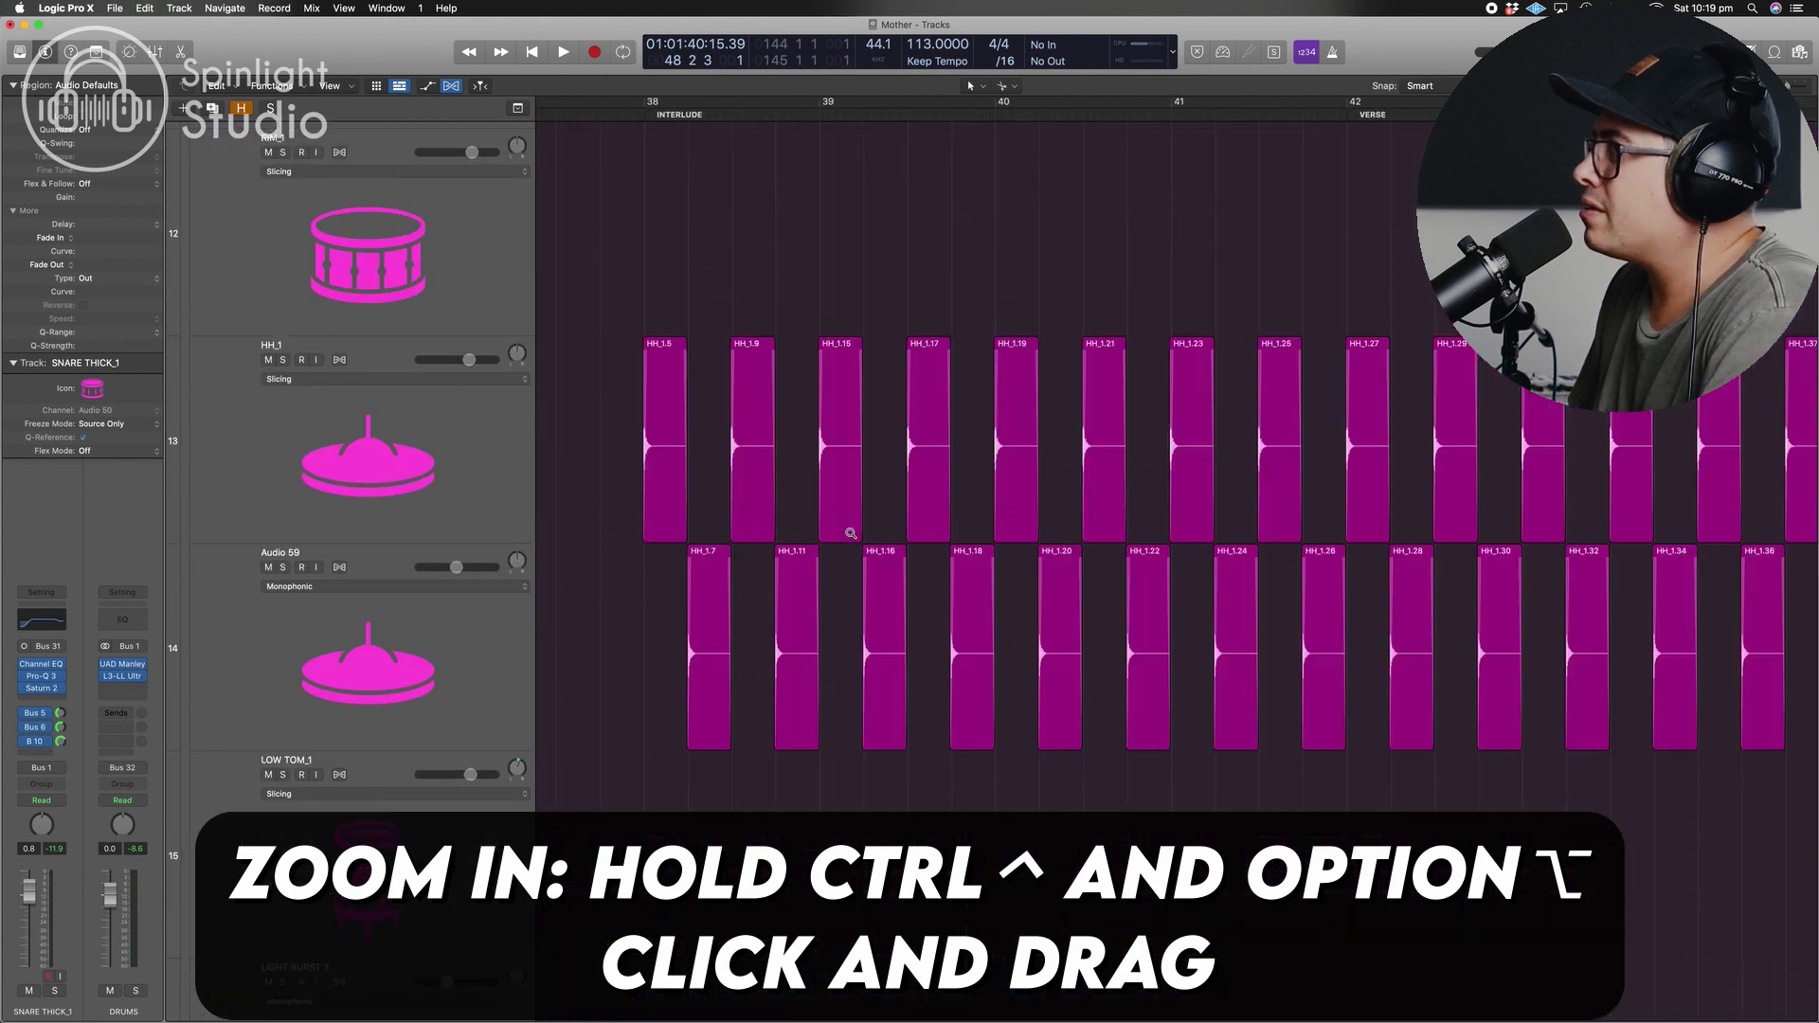
pyautogui.moveTo(609, 291); pyautogui.dragTo(738, 528)
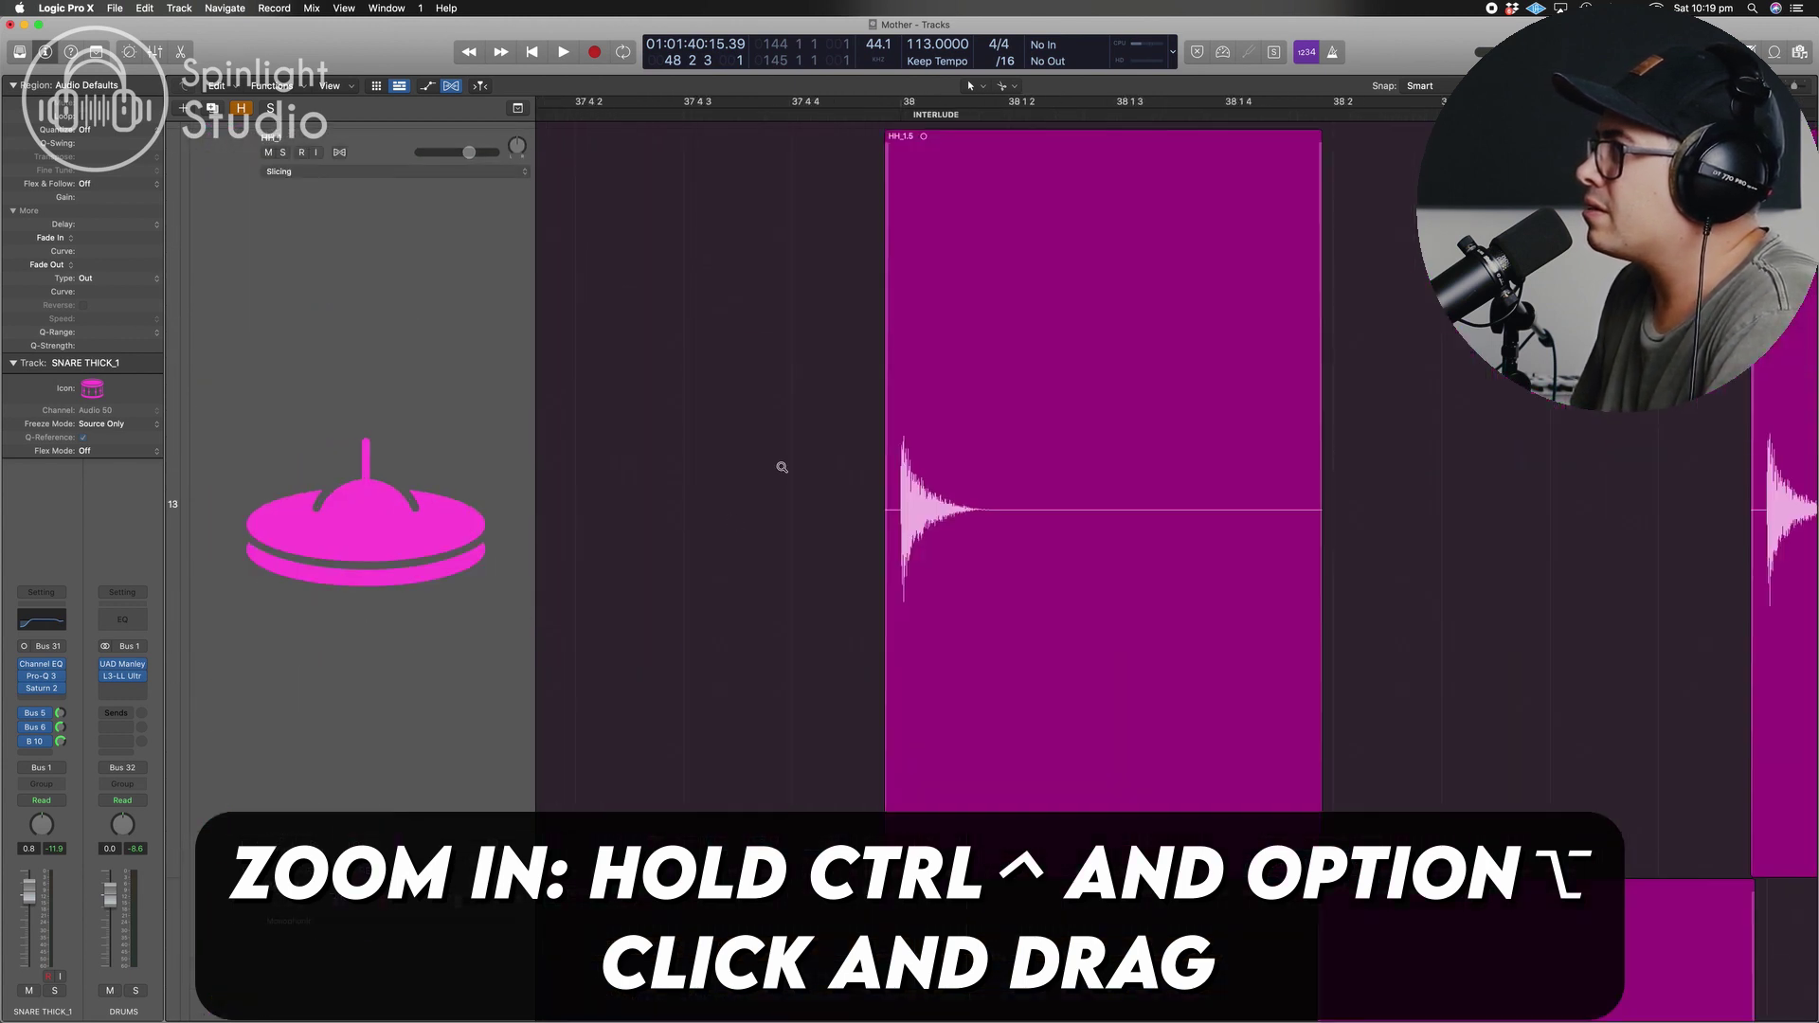
pyautogui.moveTo(890, 472); pyautogui.dragTo(932, 523)
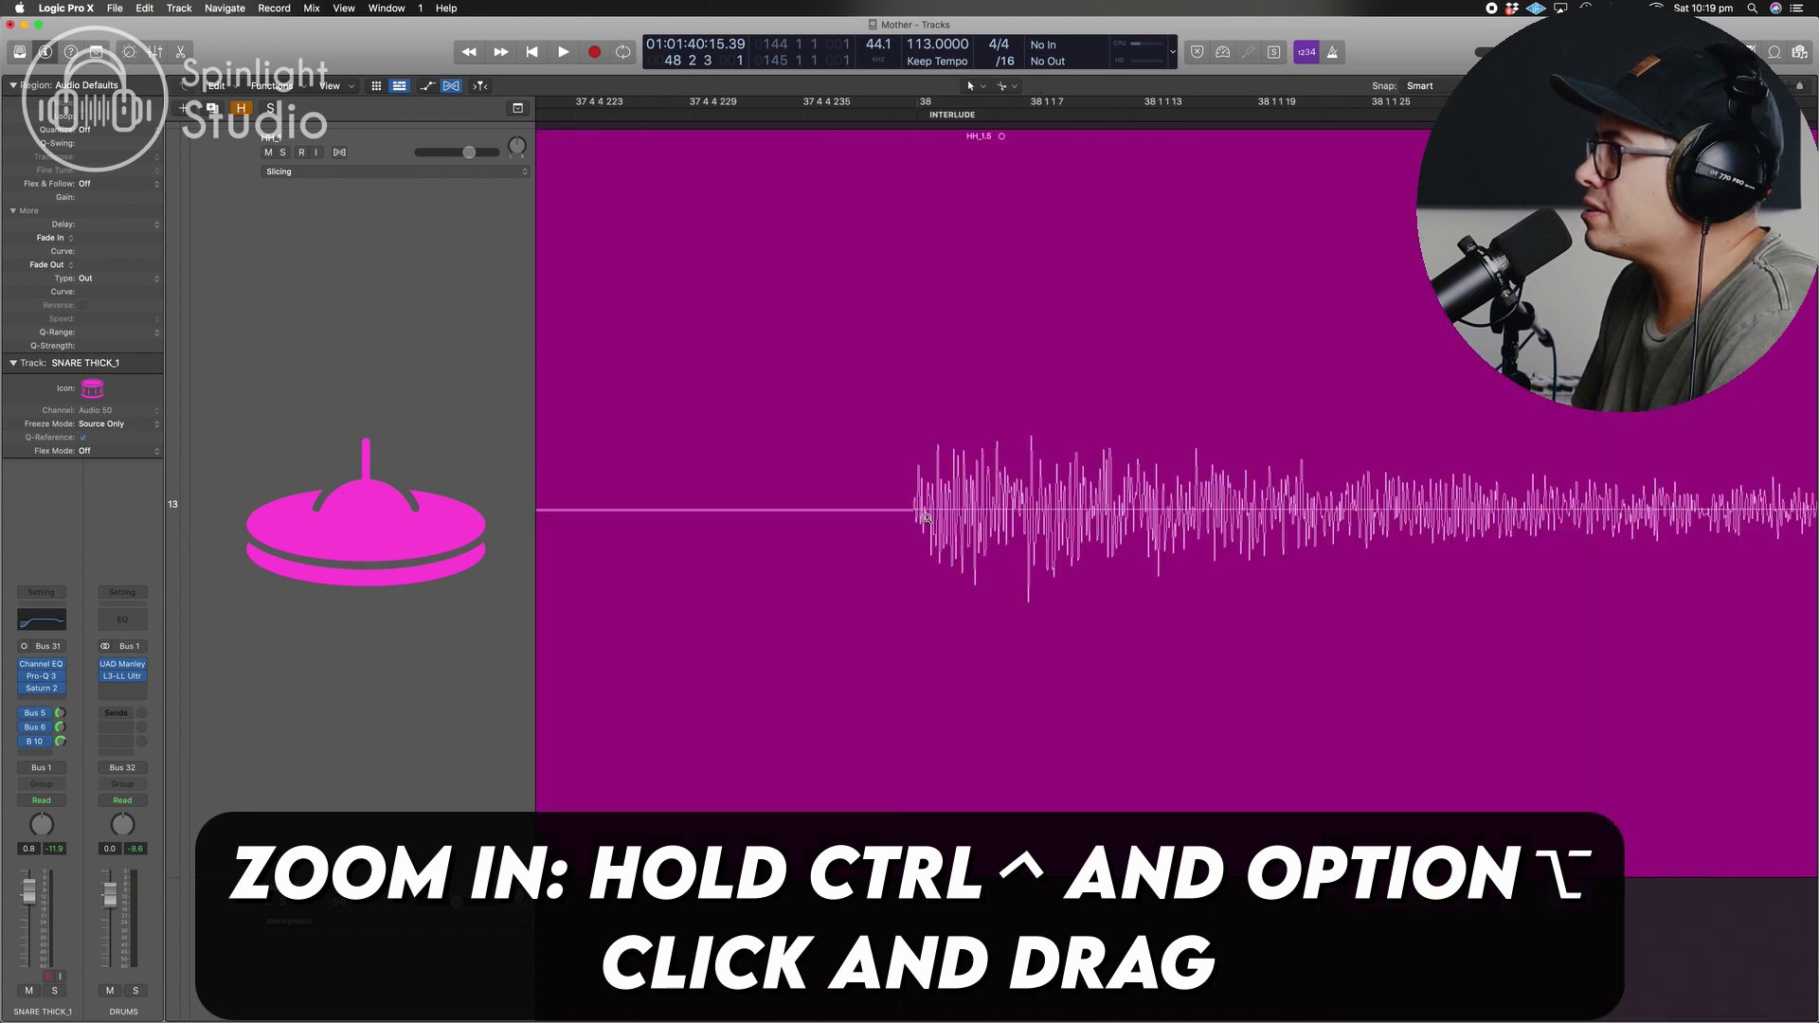
# Zoom back out step by step to the full song arrangement
pyautogui.keyDown('ctrl'); pyautogui.keyDown('alt'); pyautogui.click(910, 459); pyautogui.keyUp('alt'); pyautogui.keyUp('ctrl')
pyautogui.keyDown('ctrl'); pyautogui.keyDown('alt'); pyautogui.click(910, 459); pyautogui.keyUp('alt'); pyautogui.keyUp('ctrl')
pyautogui.keyDown('ctrl'); pyautogui.keyDown('alt'); pyautogui.click(907, 460); pyautogui.keyUp('alt'); pyautogui.keyUp('ctrl')
pyautogui.keyDown('ctrl'); pyautogui.keyDown('alt'); pyautogui.click(908, 459); pyautogui.keyUp('alt'); pyautogui.keyUp('ctrl')
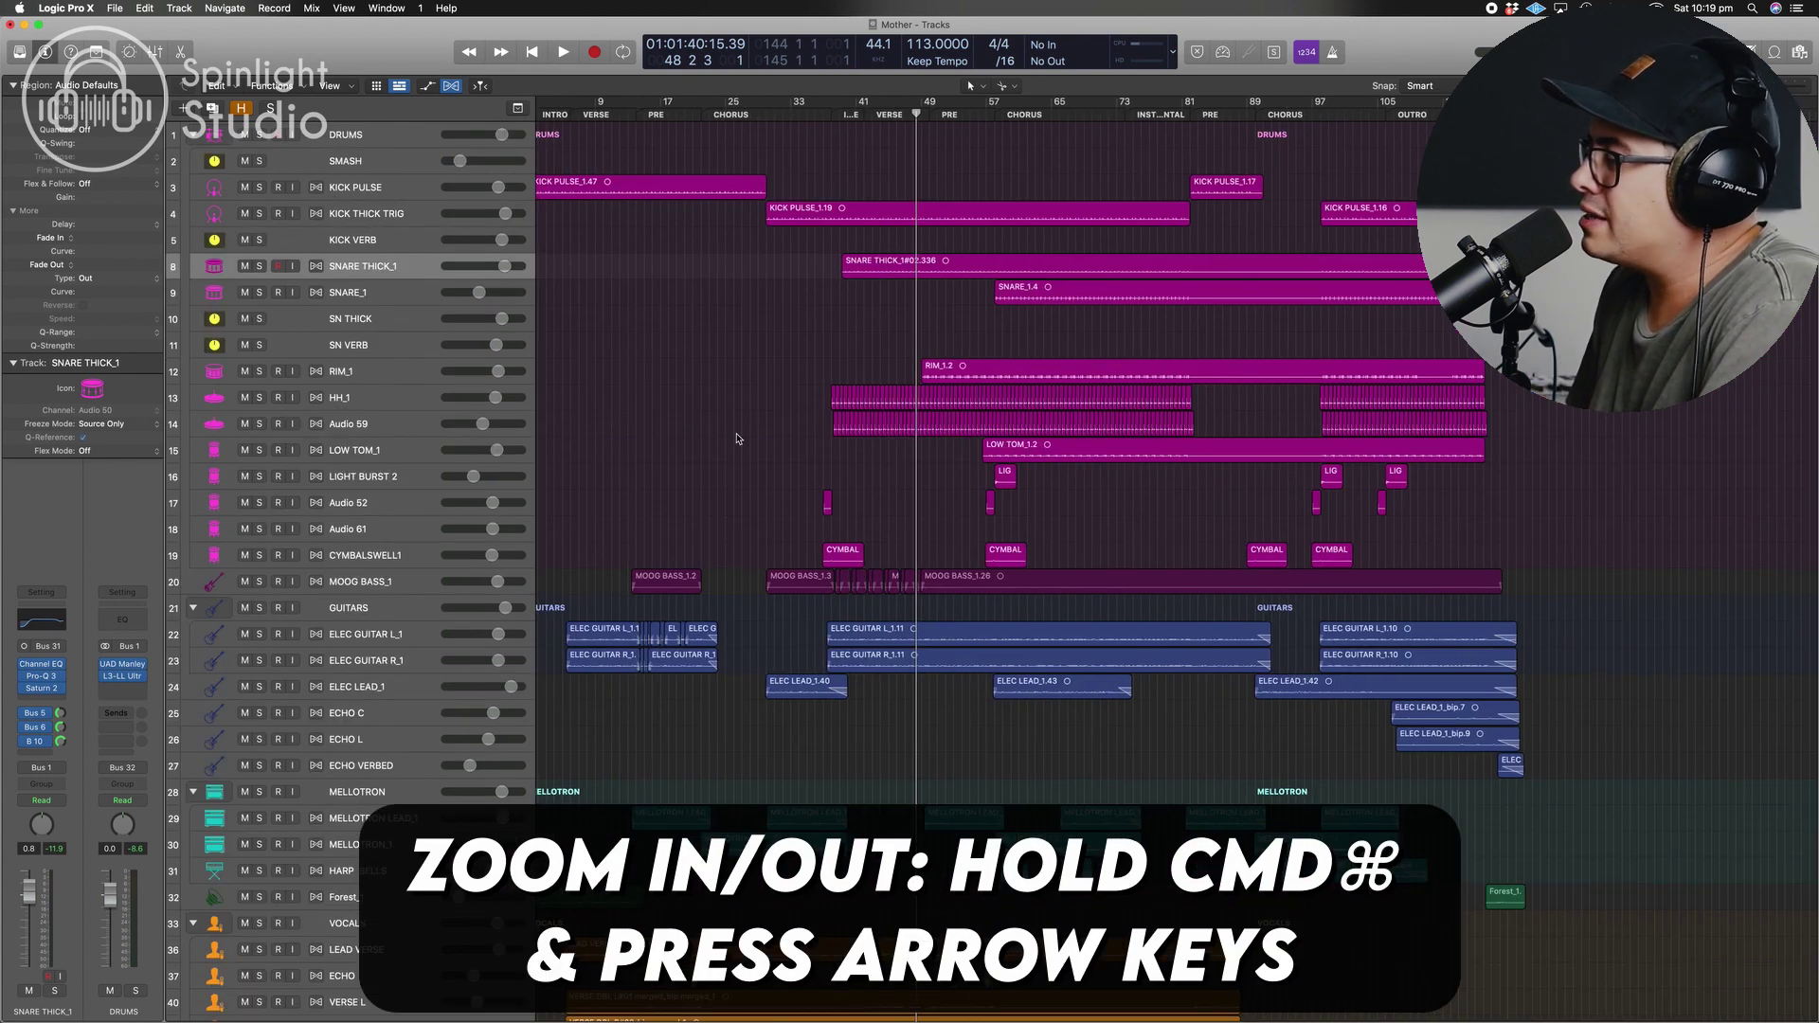
# Resize the track rows and zoom horizontally toward bars 45–53 with Cmd+arrow keys
pyautogui.press('super+Up')
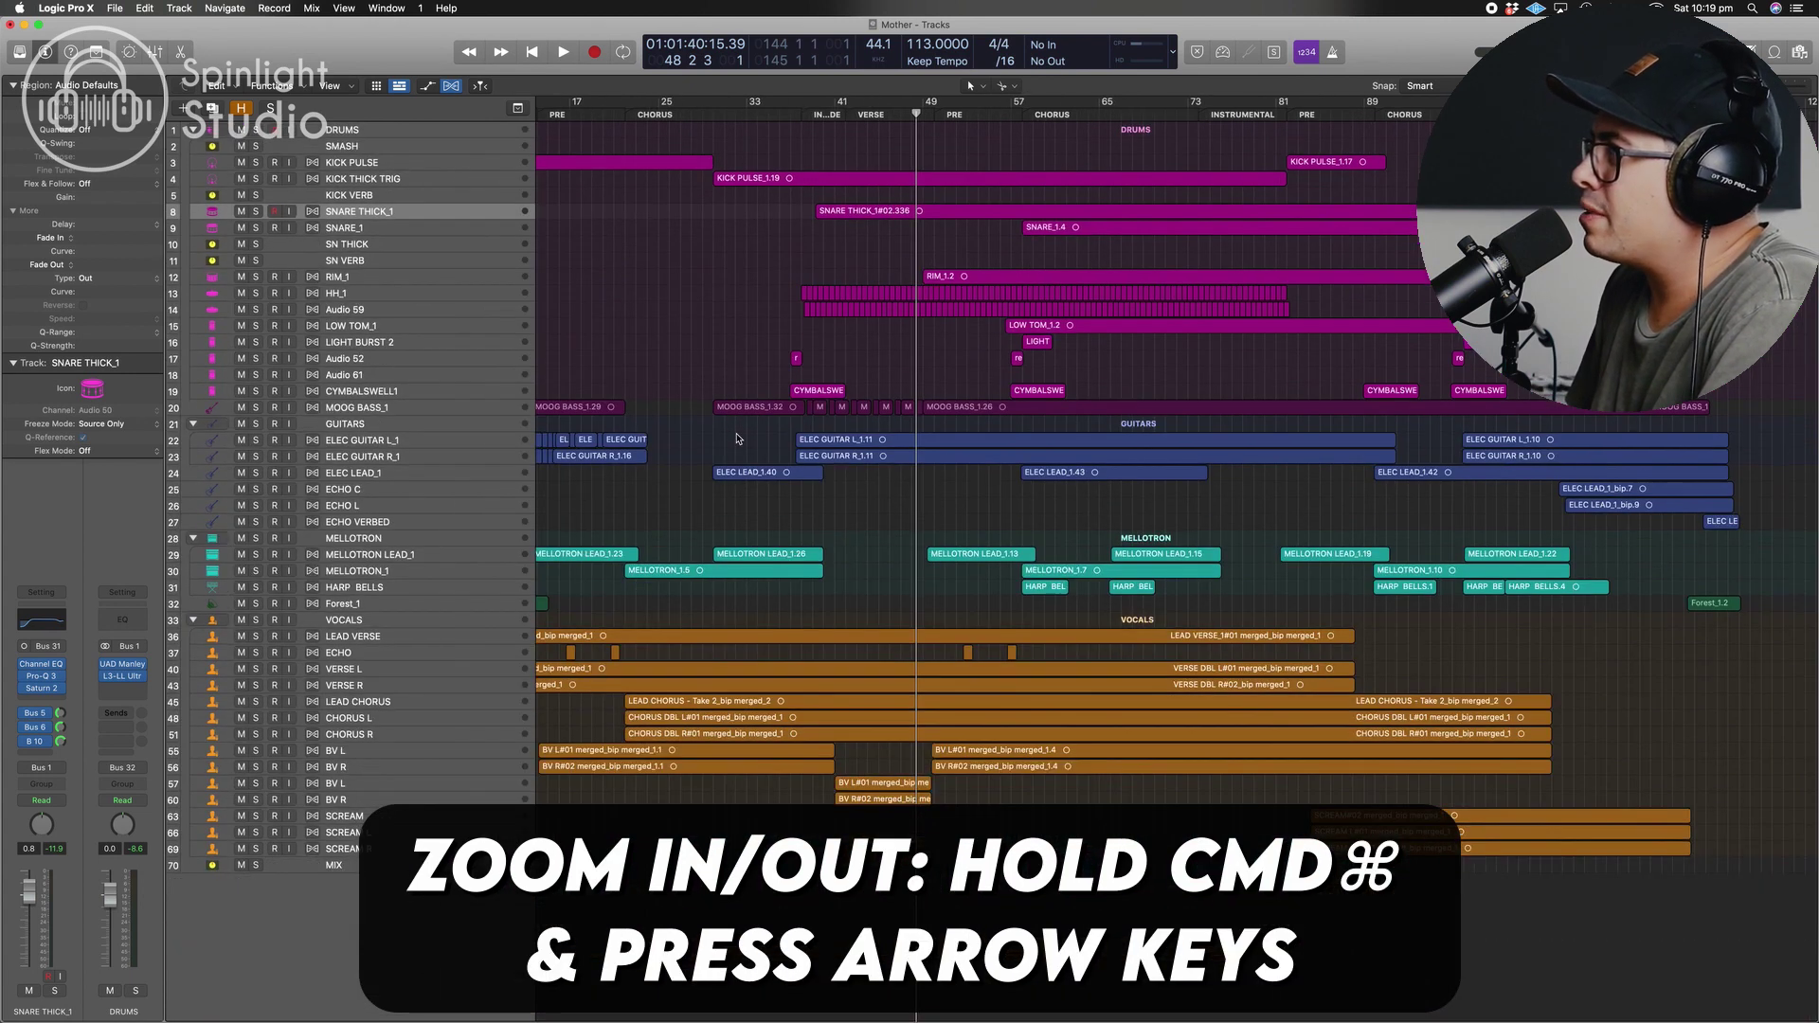
pyautogui.press('super+Down')
pyautogui.press('super+Right')
pyautogui.press('super+Down')
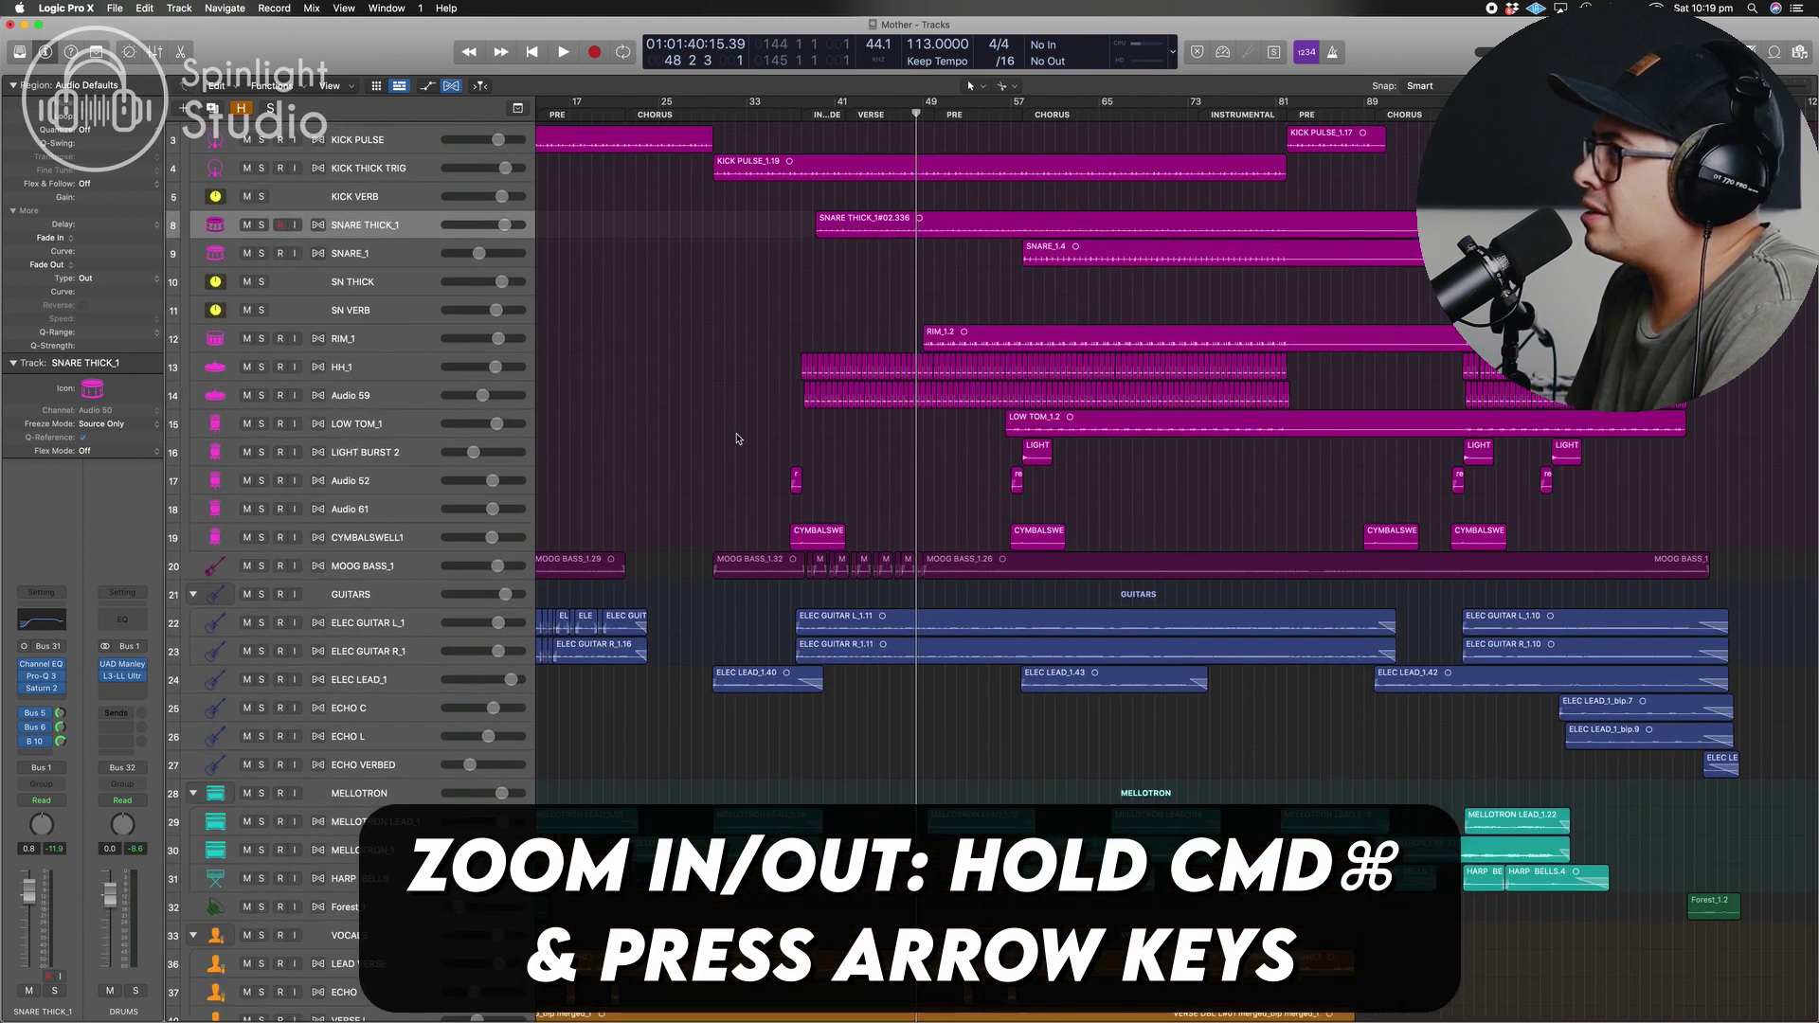
pyautogui.press('super+Right')
pyautogui.press('super+Right')
pyautogui.press('super+Right')
pyautogui.press('super+Right')
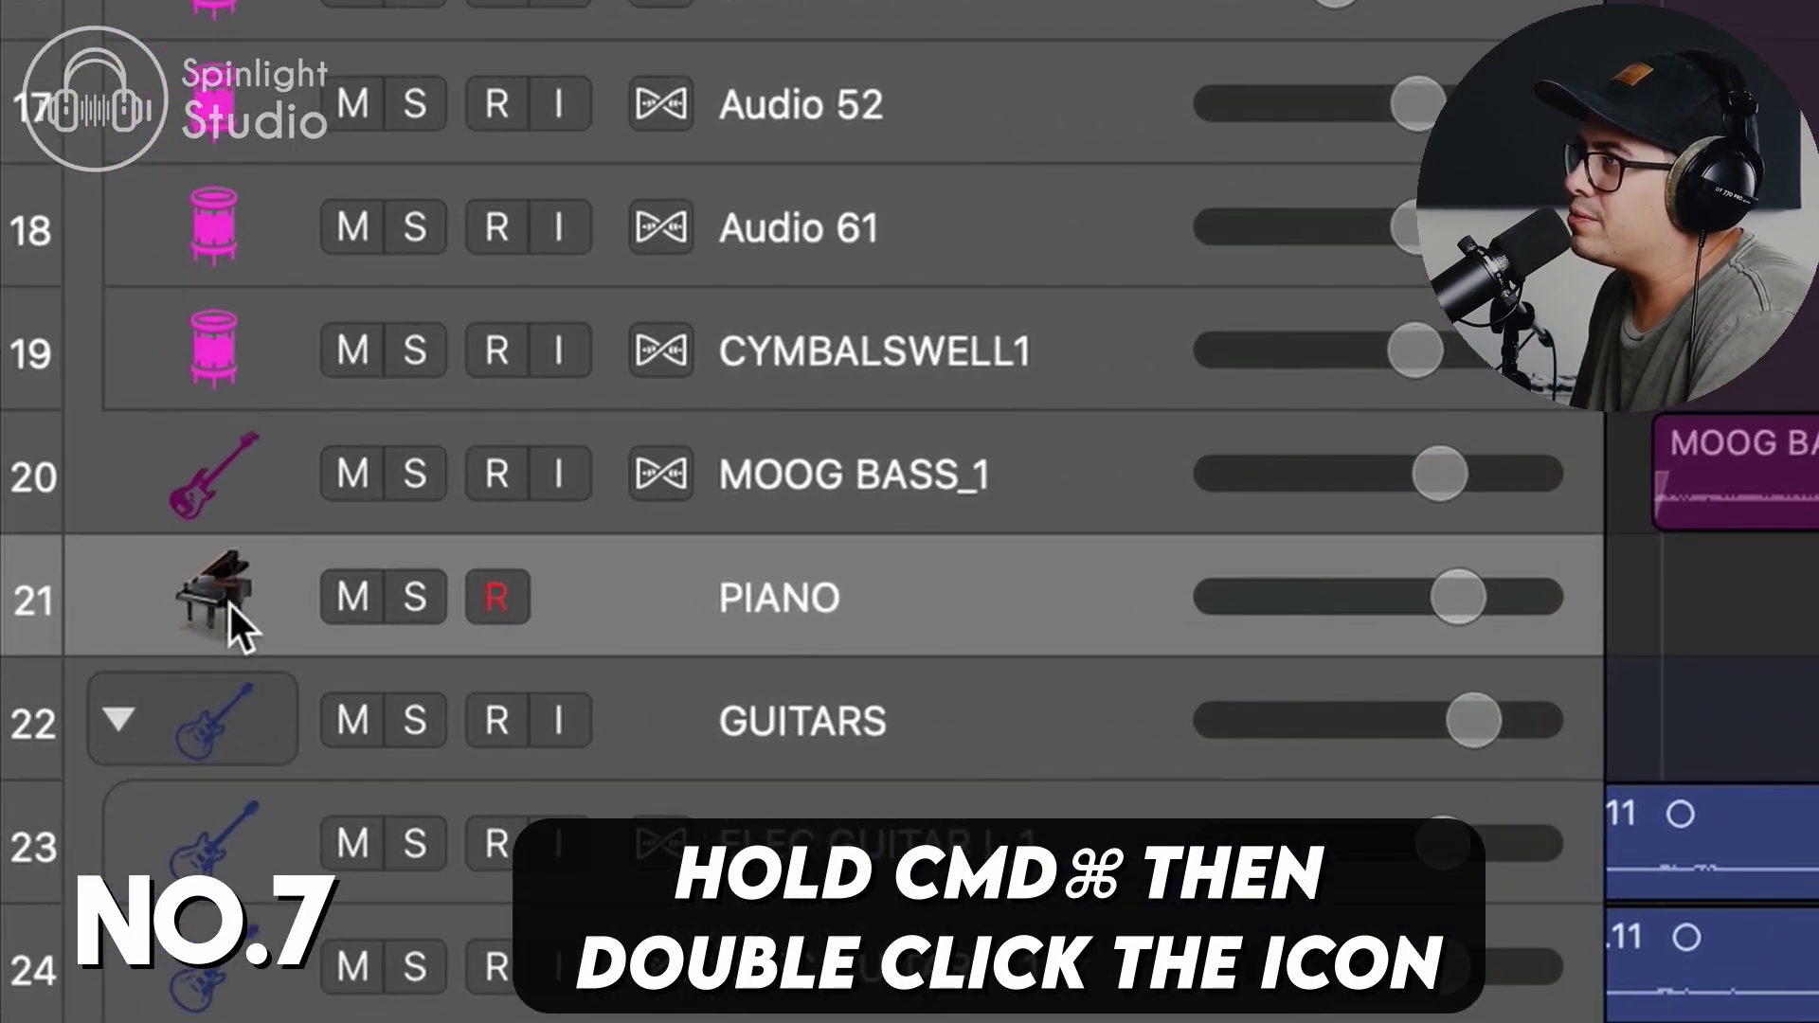
# Open the PIANO track's Addictive Keys instrument plugin window
pyautogui.keyDown('super'); pyautogui.doubleClick(229, 600); pyautogui.keyUp('super')
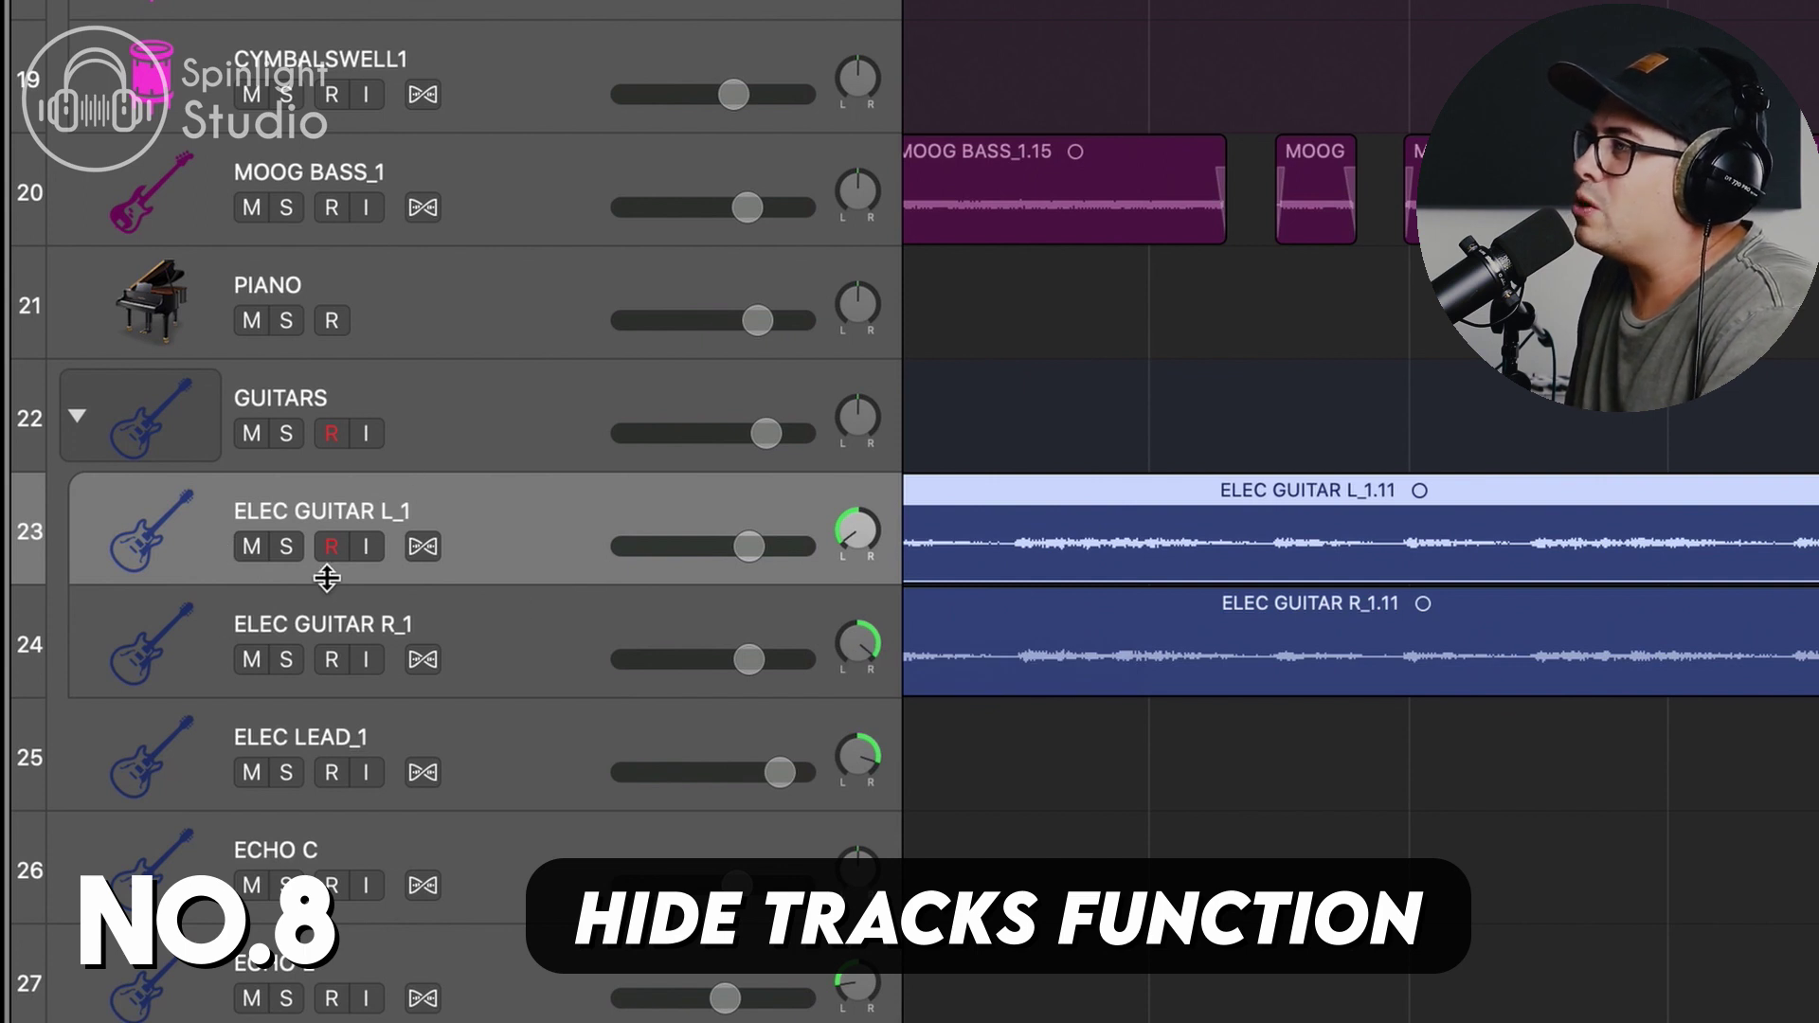
# Mute ELEC GUITAR L_1, then hide it from the track list using the H toggles
pyautogui.click(251, 550)
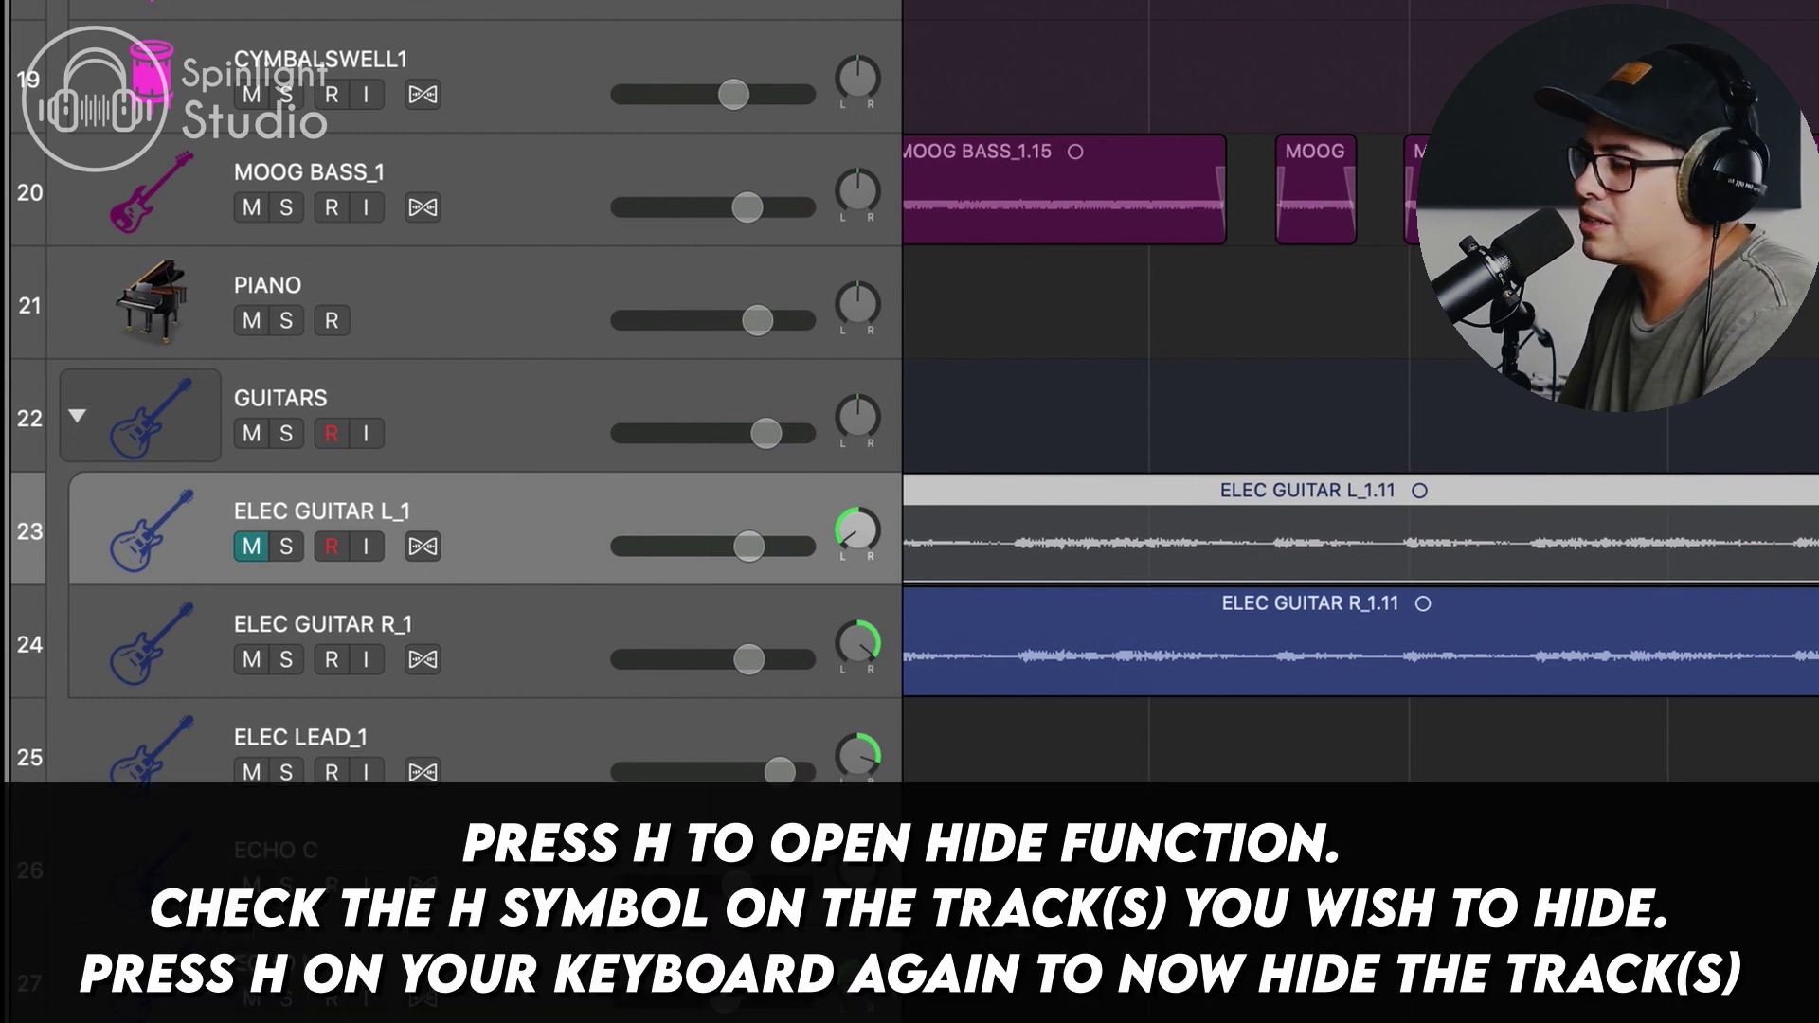
pyautogui.press('h')
pyautogui.scroll(2, 175, 595)
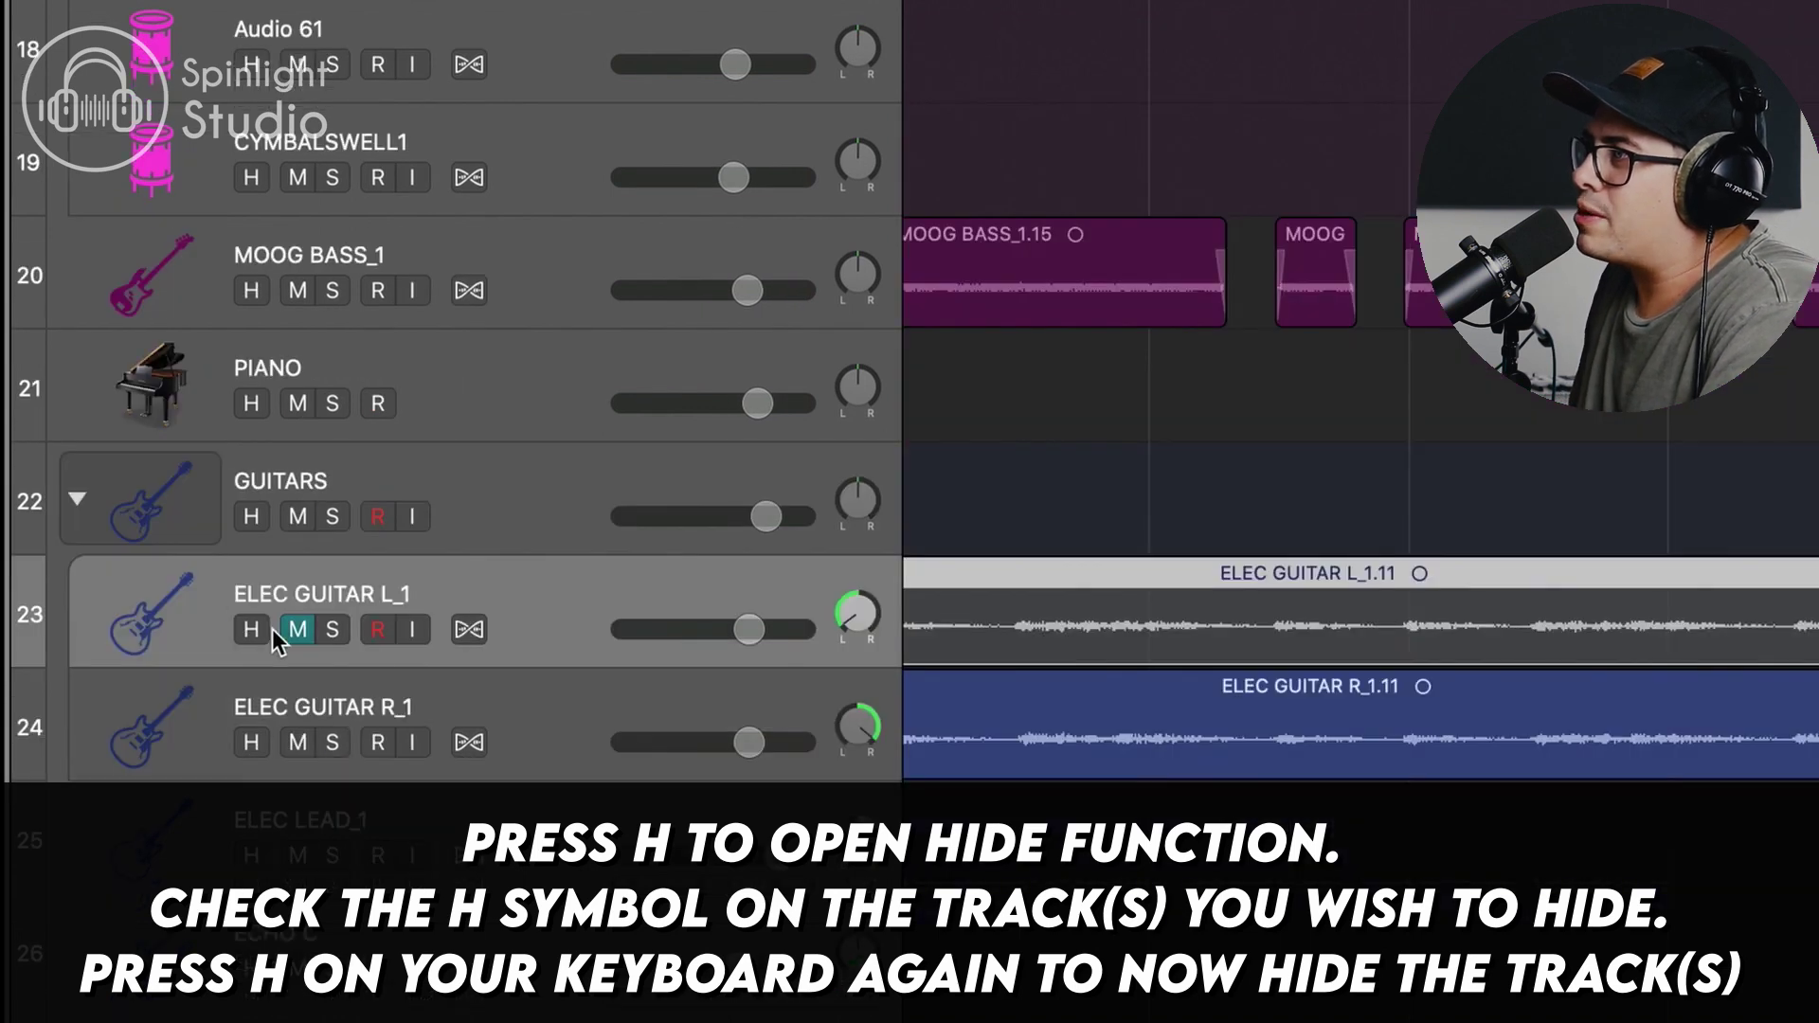
pyautogui.click(251, 630)
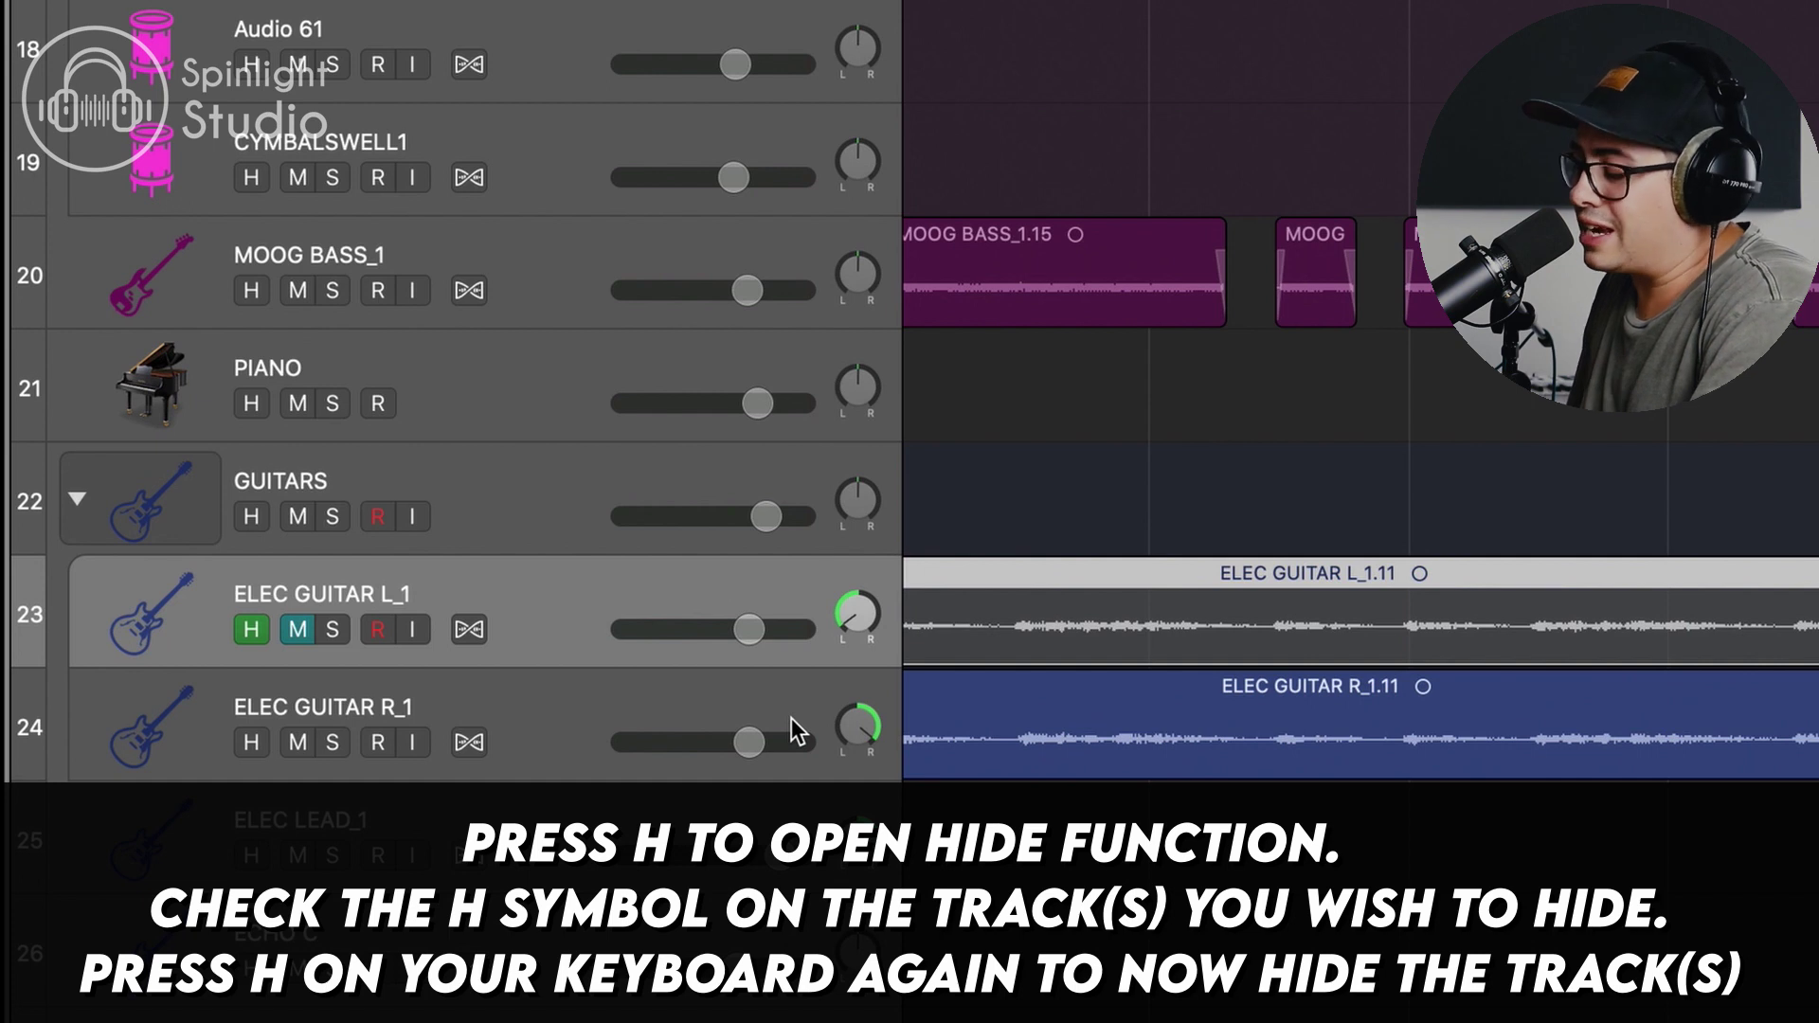
pyautogui.press('h')
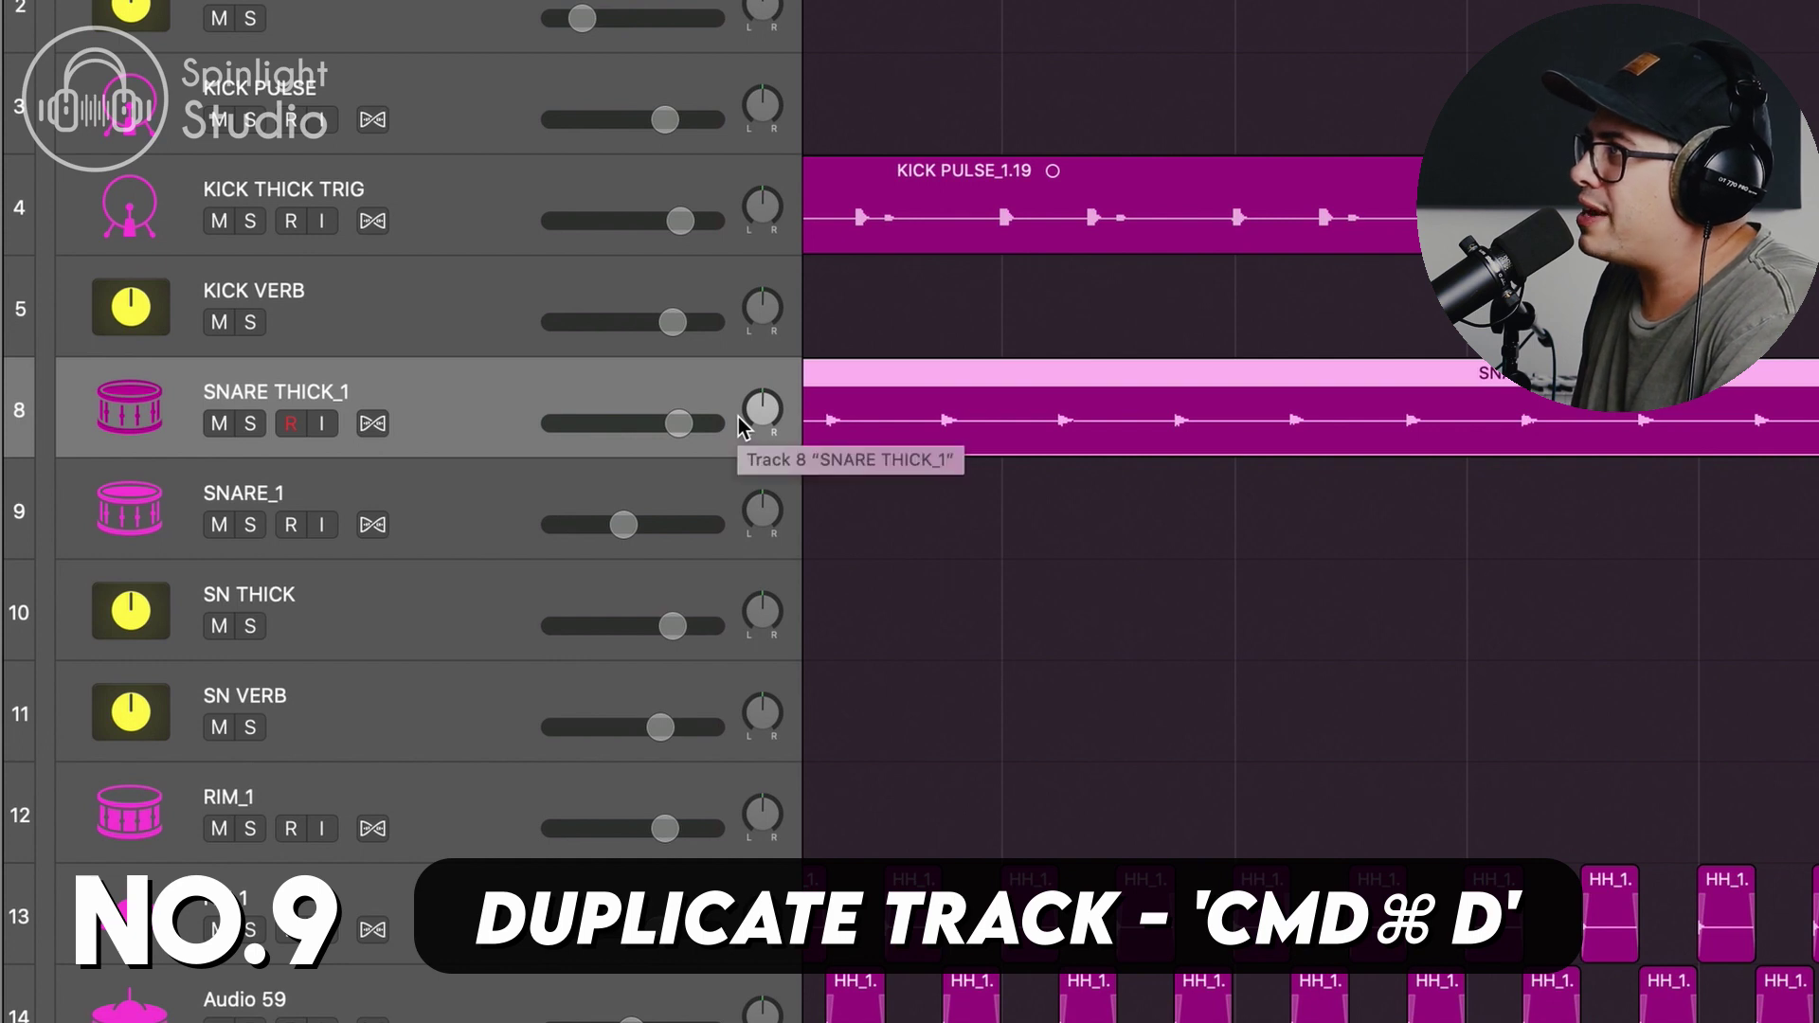
# Duplicate SNARE THICK_1, copy its region onto the duplicate, and place two revv.7 copies further right
pyautogui.press('super+d')
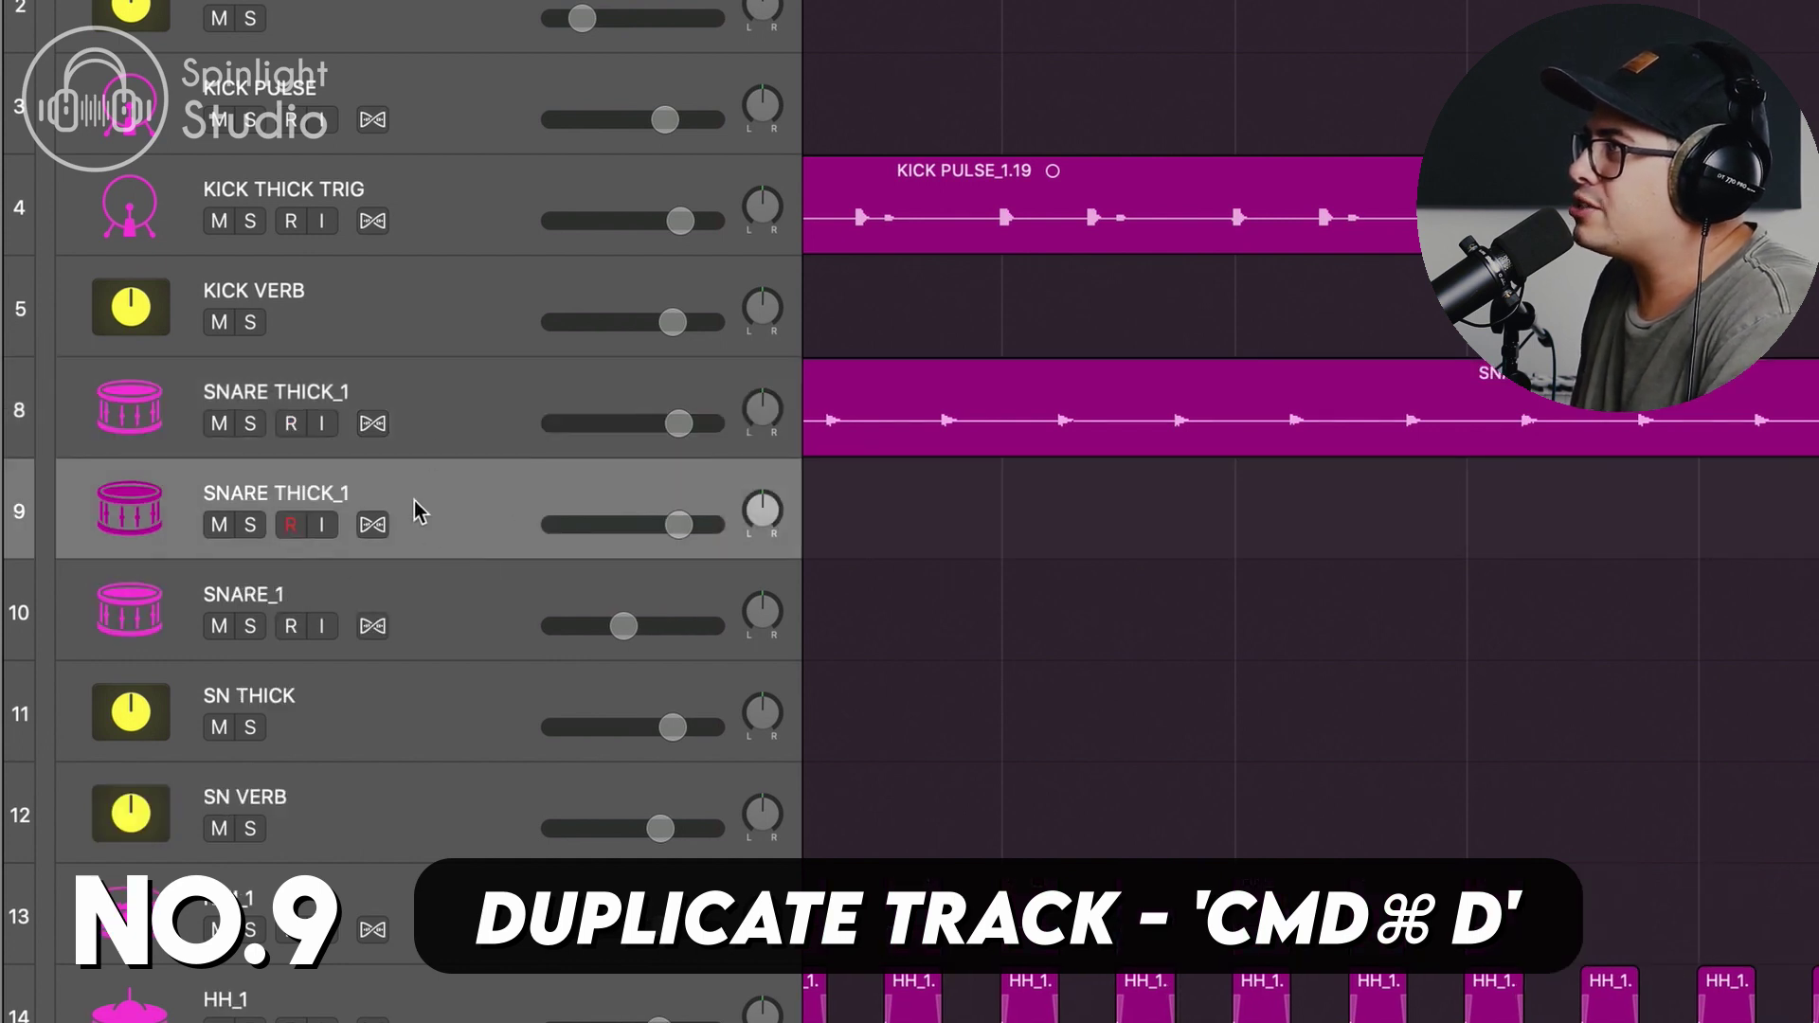
pyautogui.press('x')
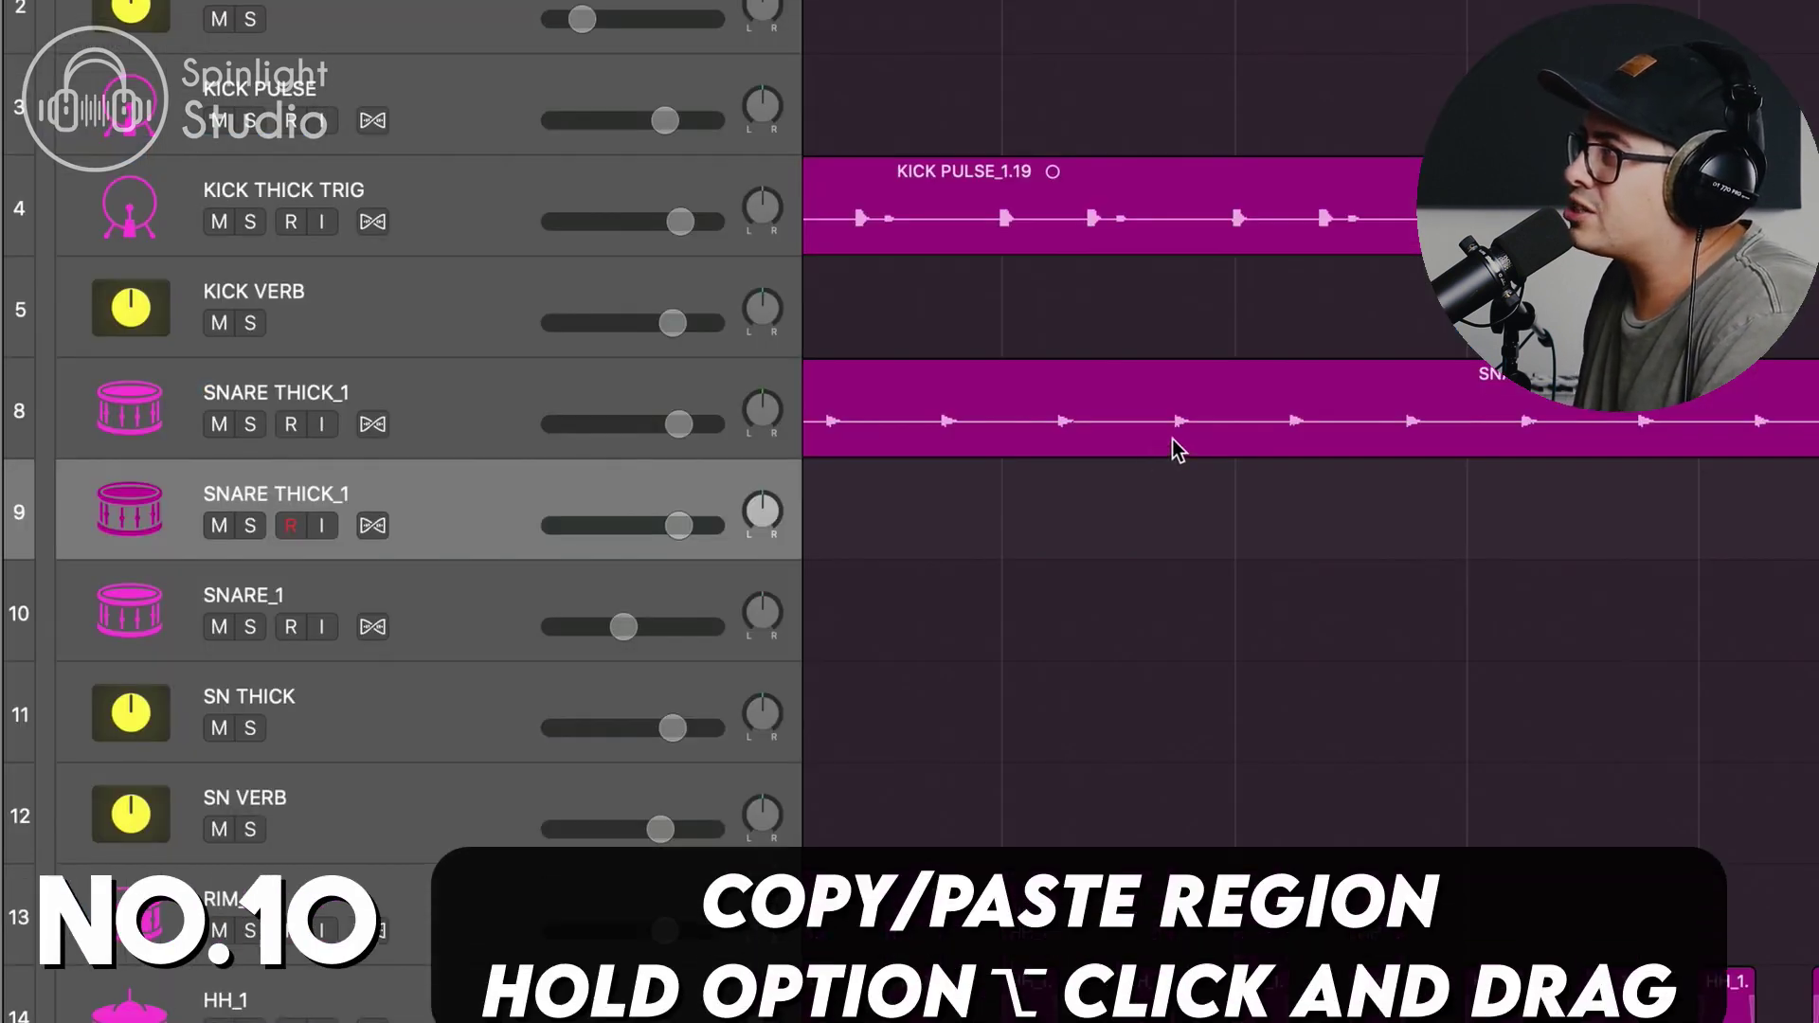
pyautogui.moveTo(1173, 440); pyautogui.dragTo(1177, 481)
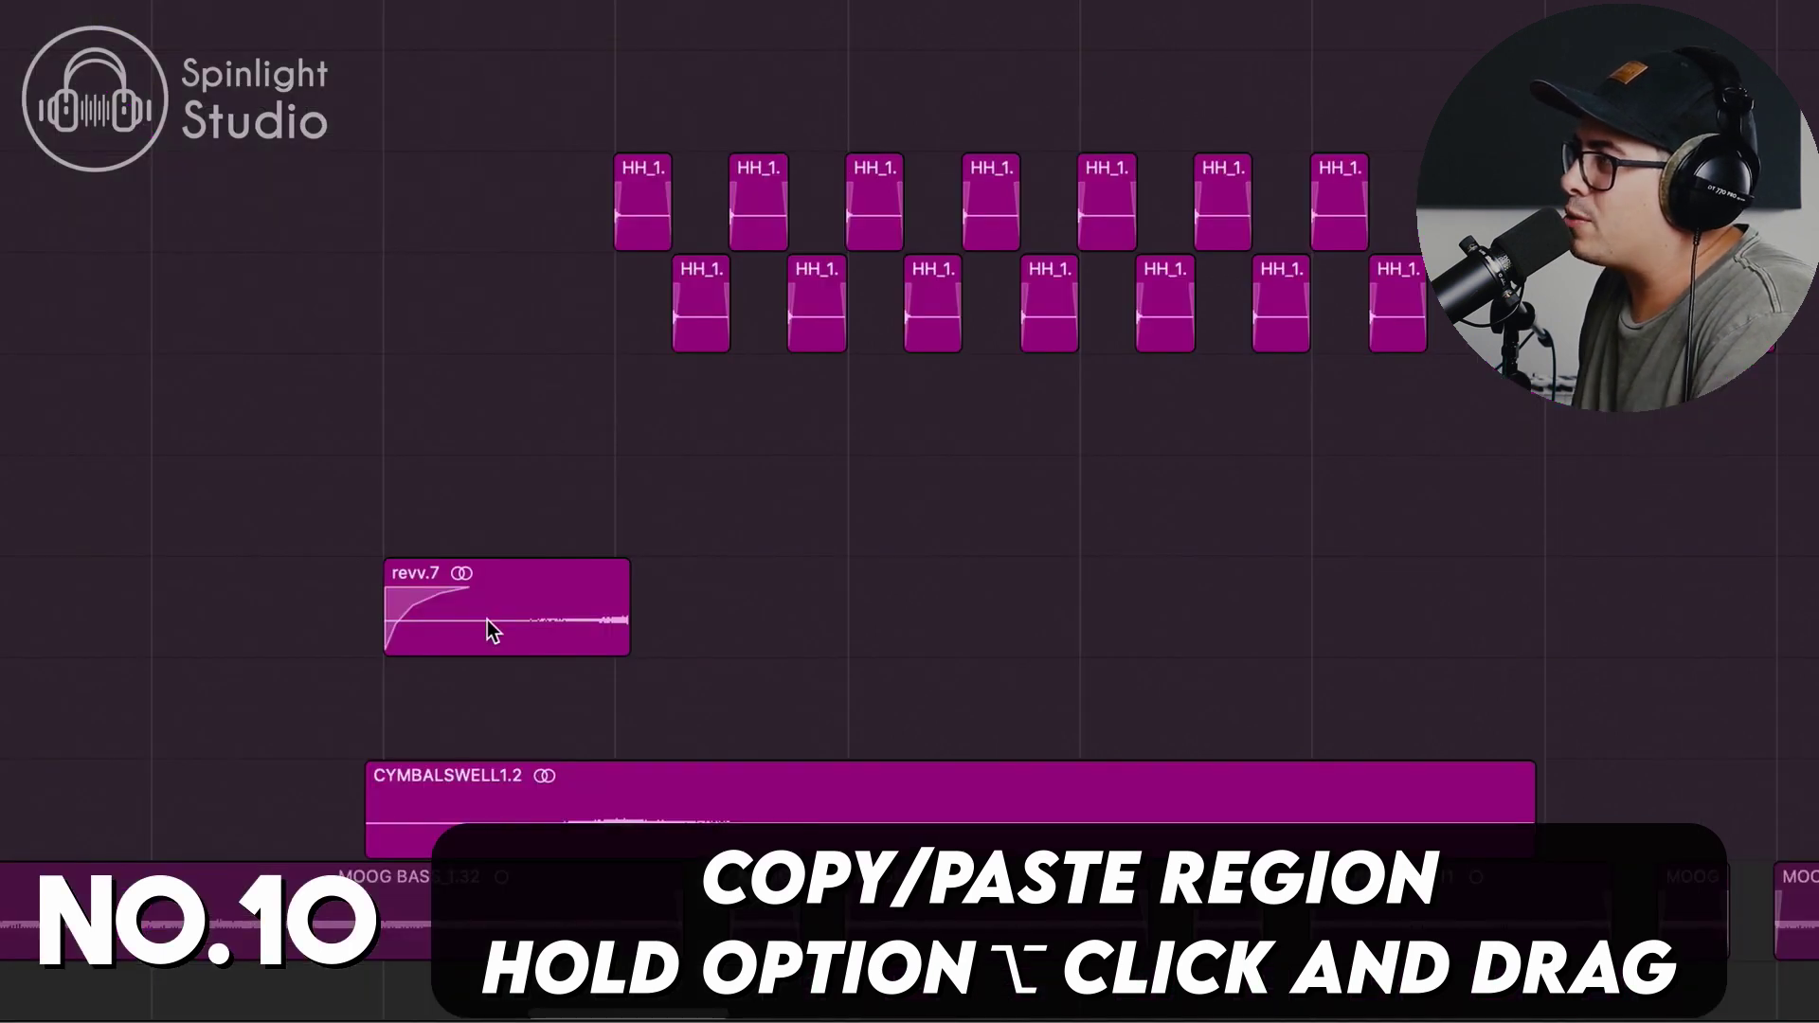
pyautogui.moveTo(487, 619); pyautogui.dragTo(1000, 627)
pyautogui.moveTo(525, 603); pyautogui.dragTo(1444, 625)
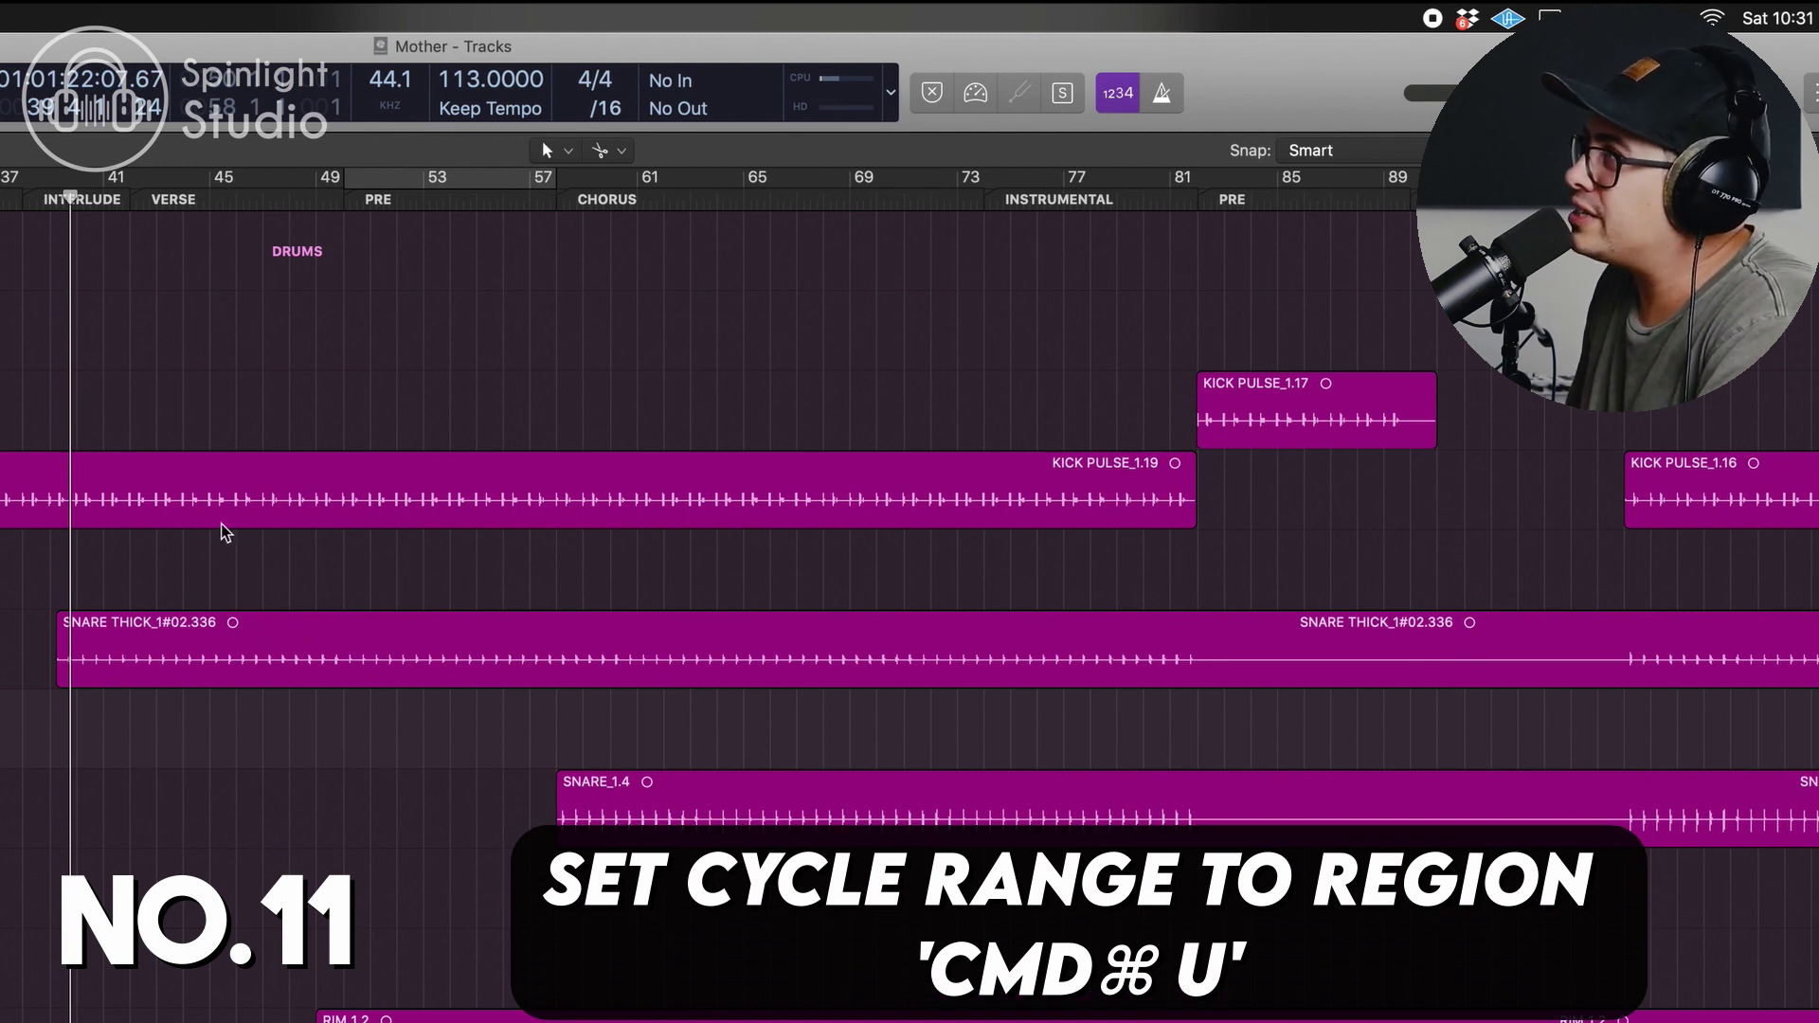
# Set the cycle range to the KICK PULSE_1.19 region, then to the CHORUS marker section
pyautogui.hscroll(-3, 224, 528)
pyautogui.click(398, 488)
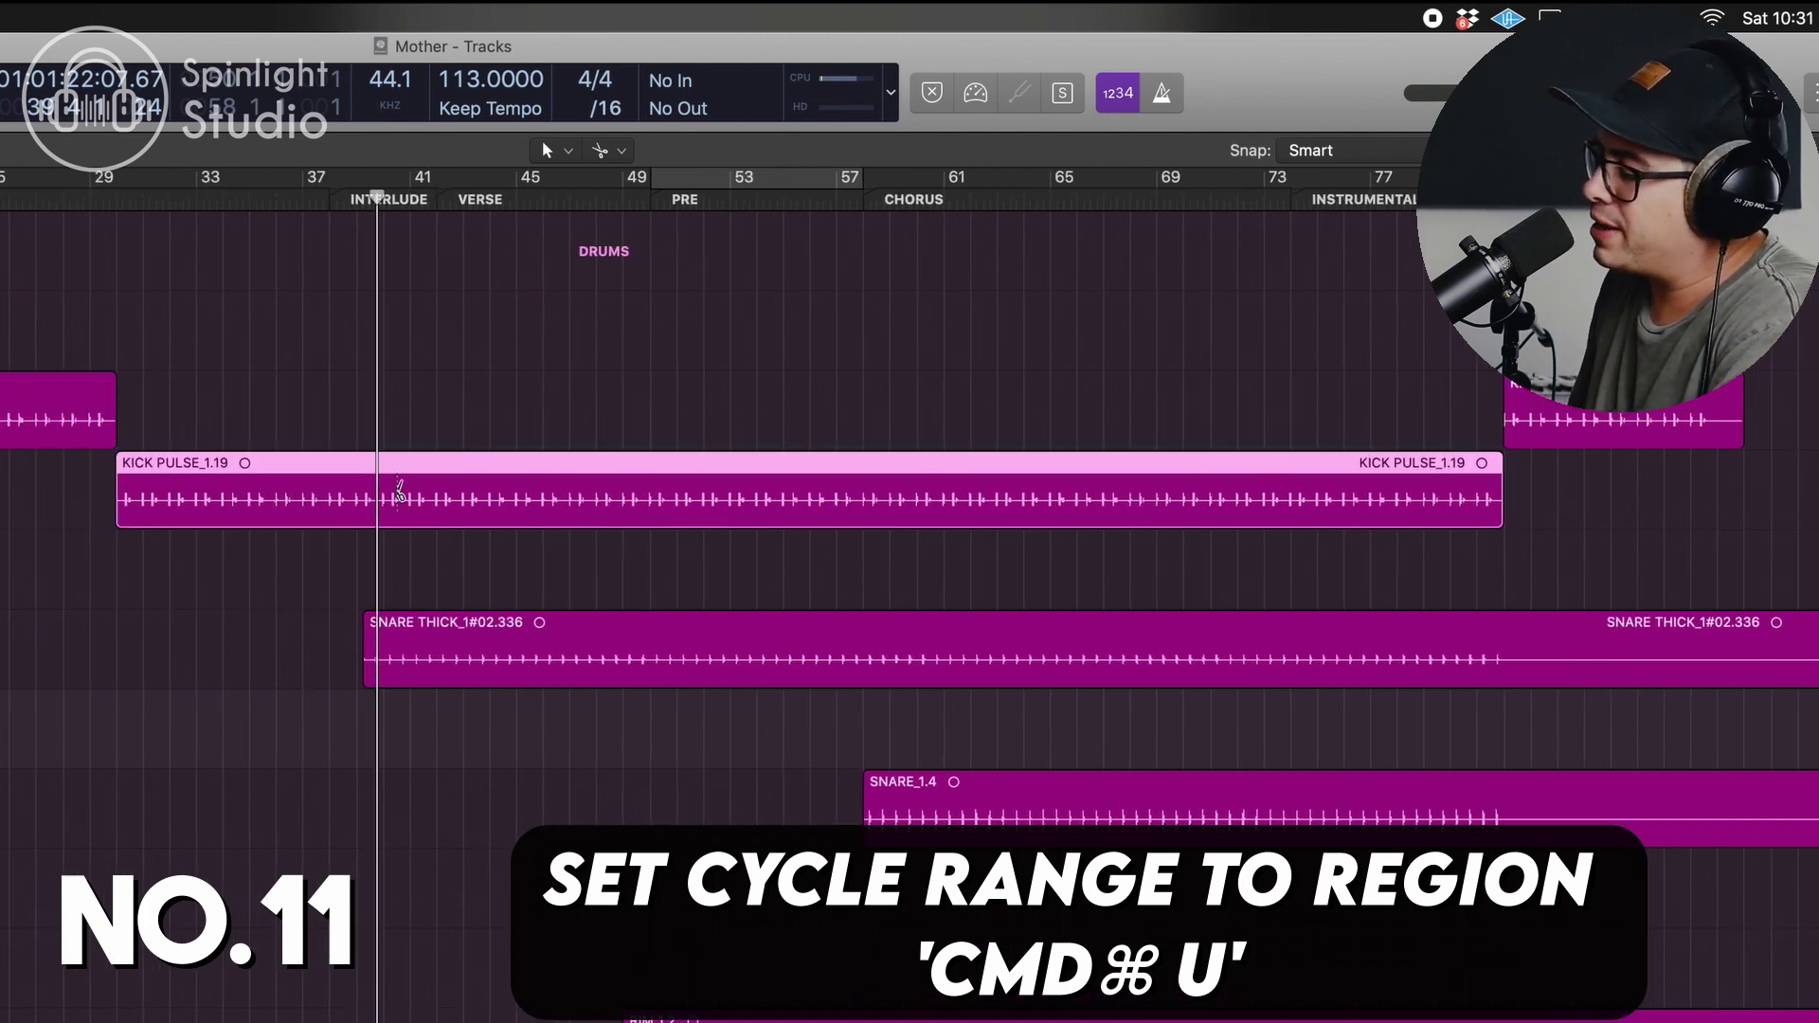
pyautogui.press('super+u')
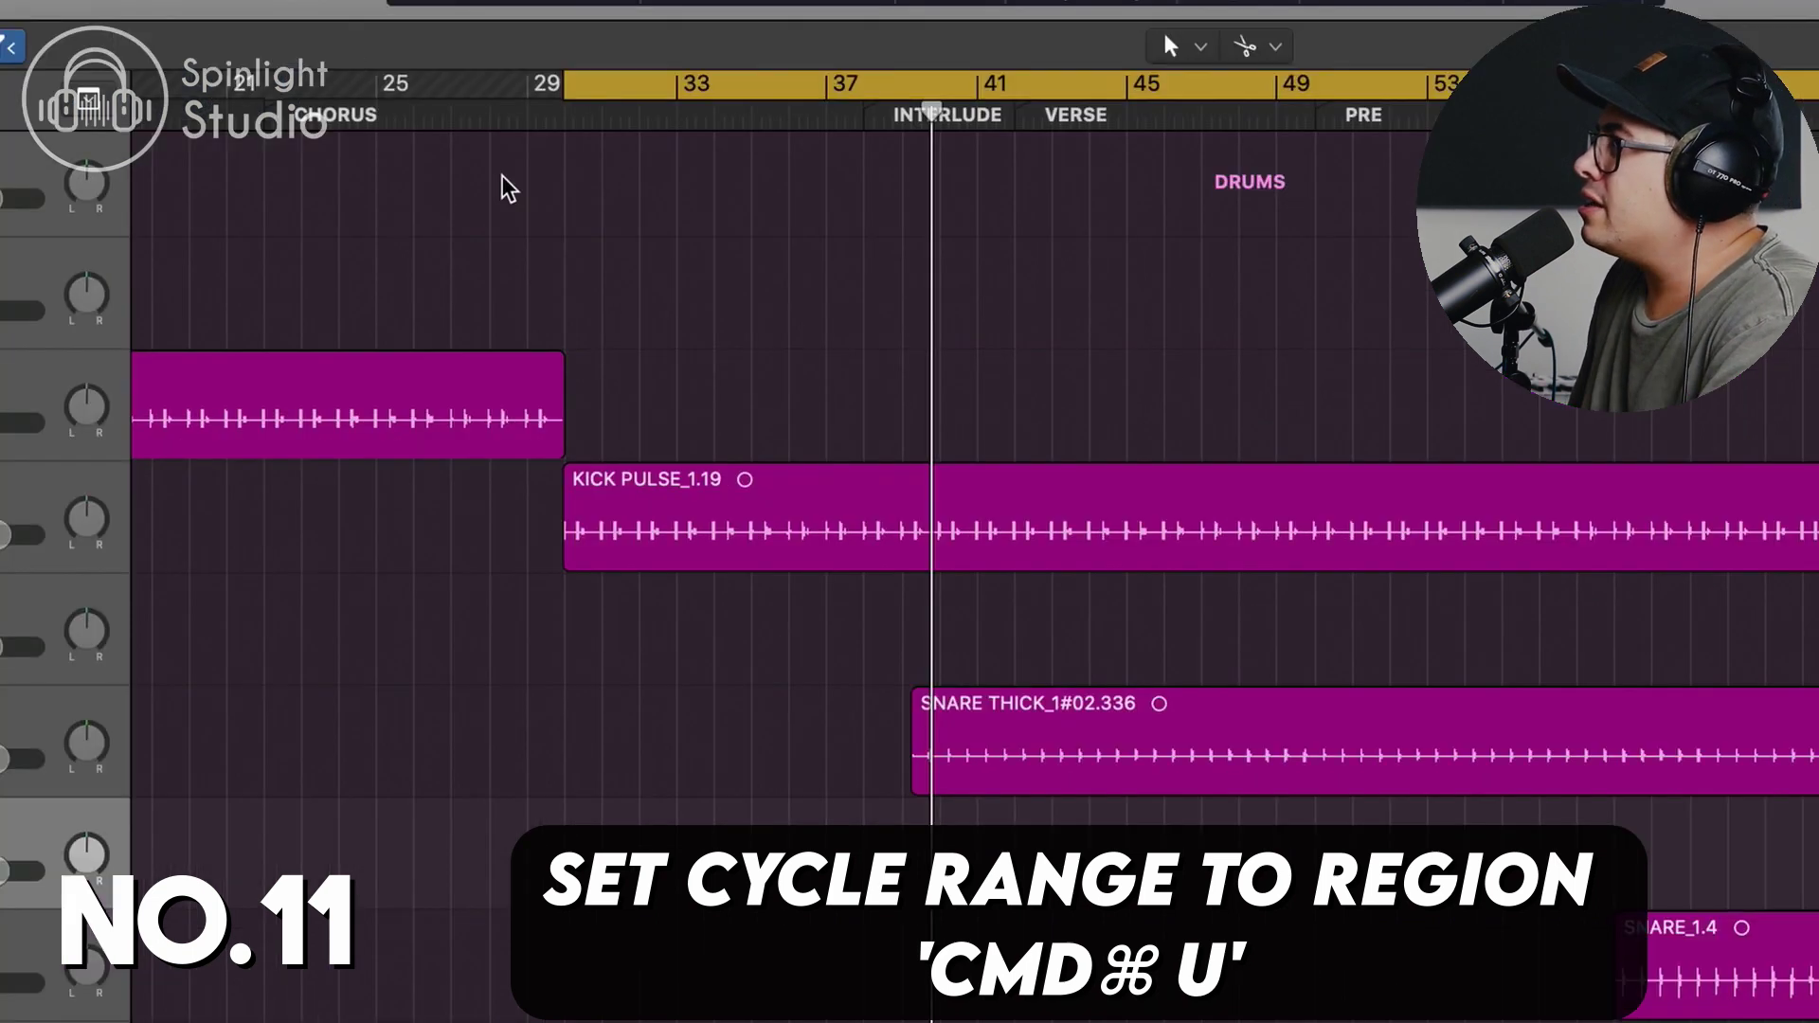
pyautogui.press('g')
pyautogui.click(617, 210)
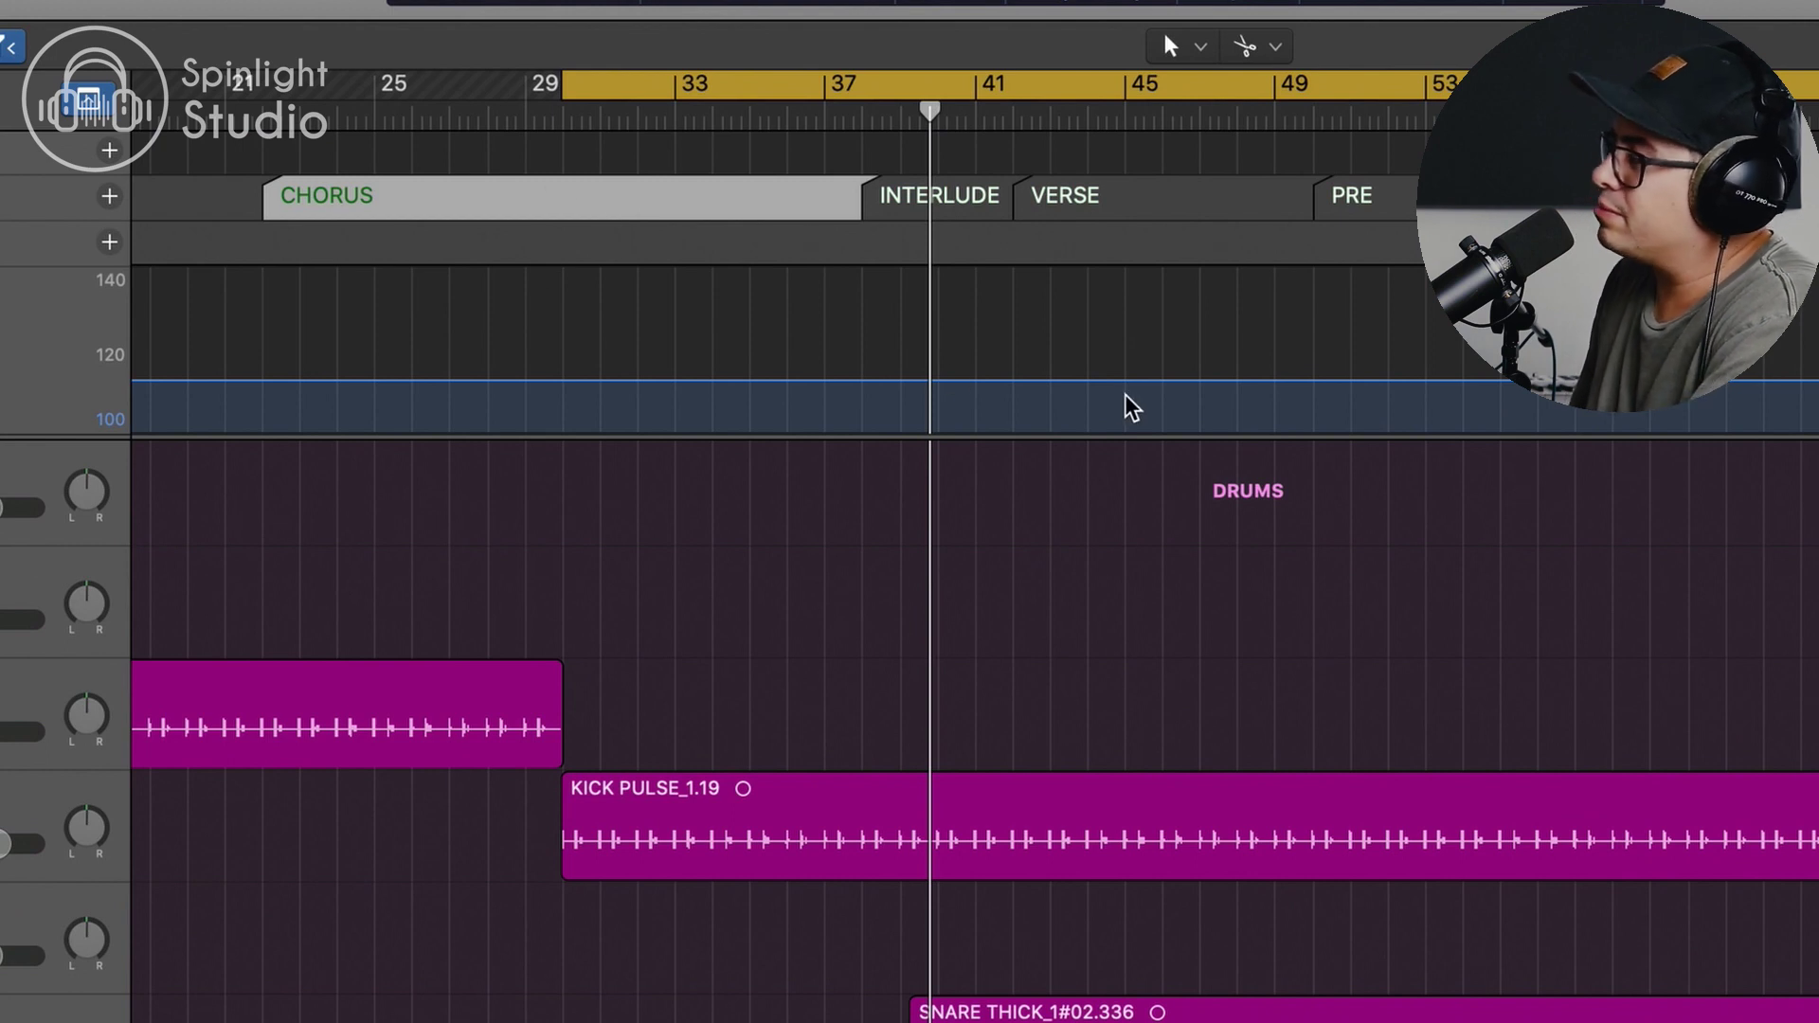
pyautogui.press('super+u')
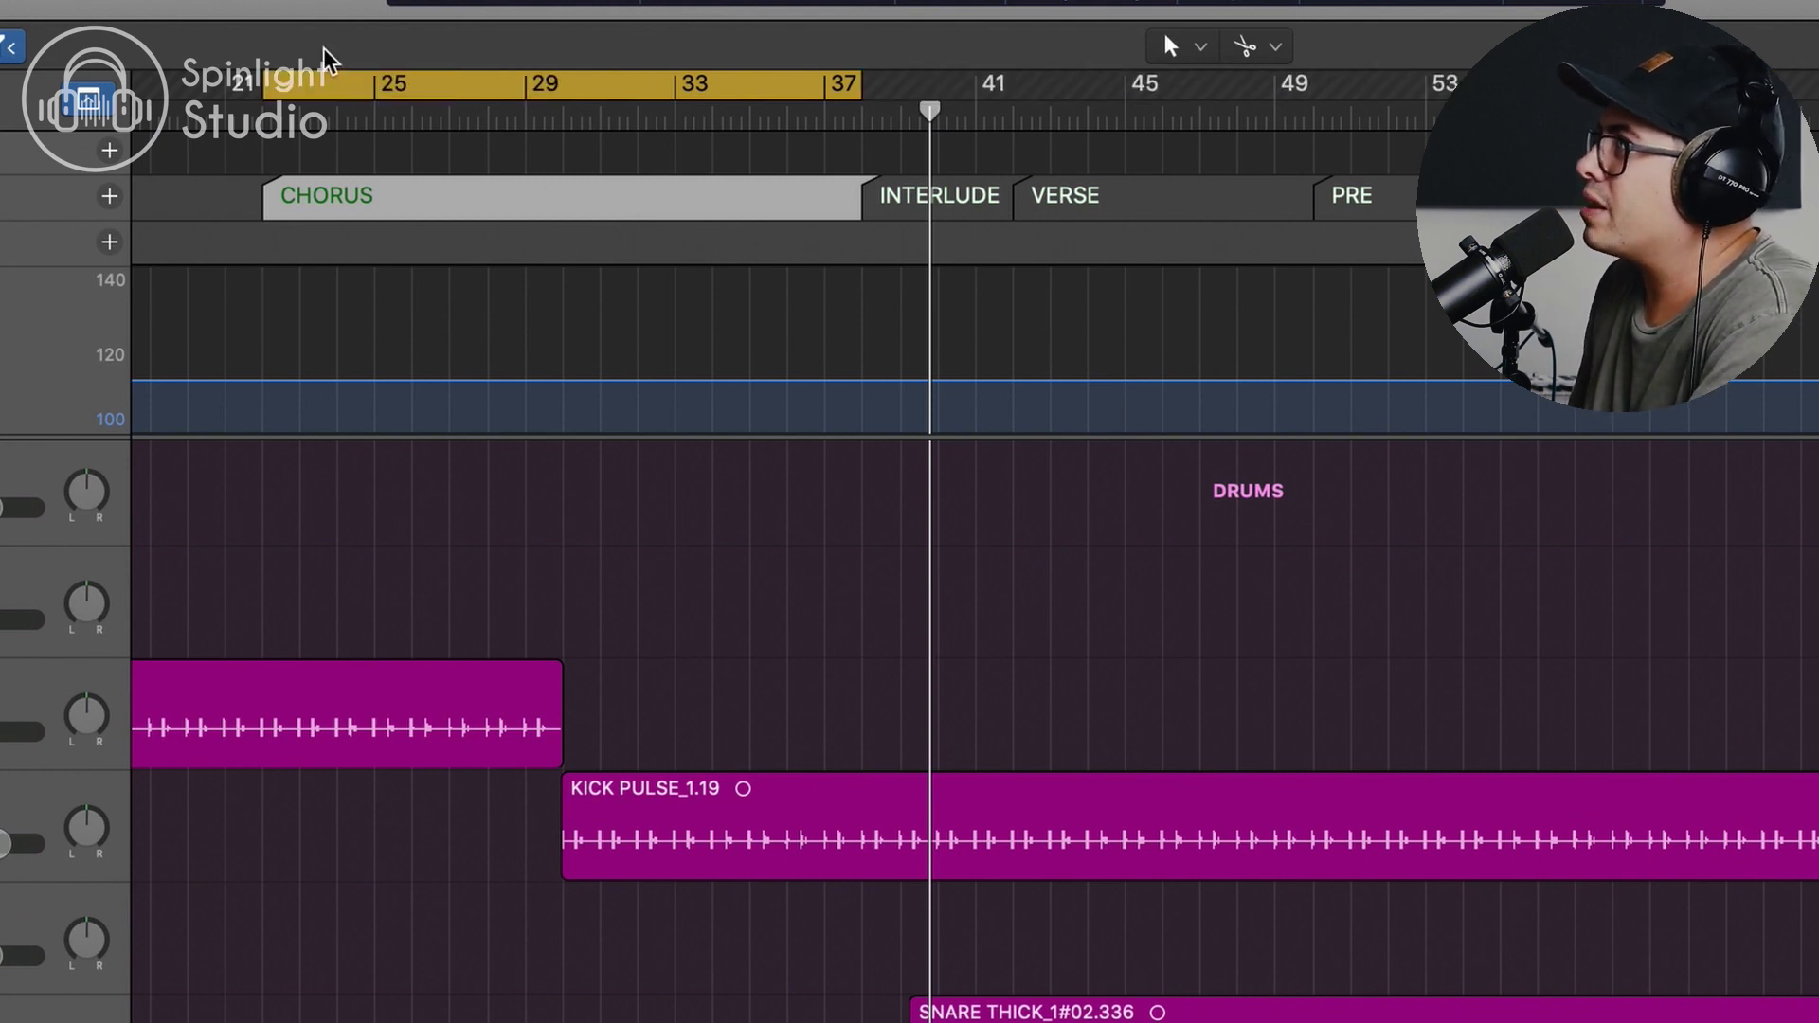
pyautogui.click(802, 526)
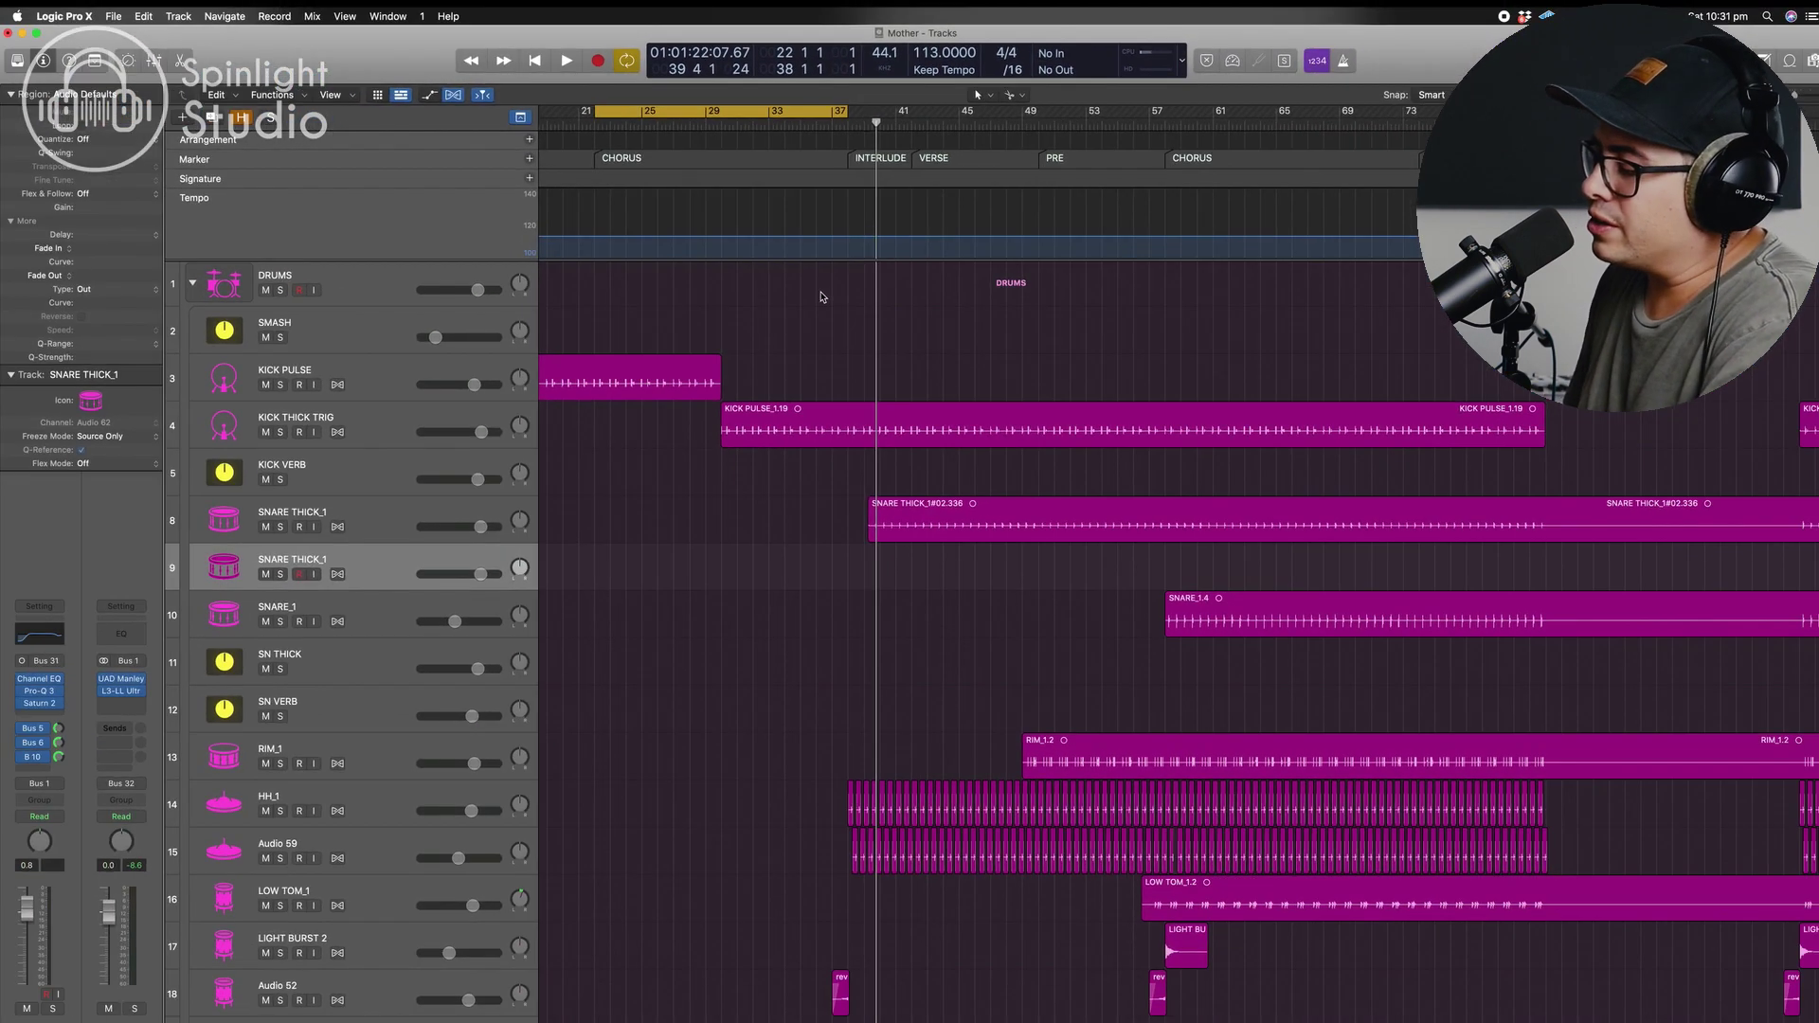
# Select all regions and drag the cycle's end back so it spans bars 1 to 120
pyautogui.press('super+a')
pyautogui.hscroll(-5, 821, 298)
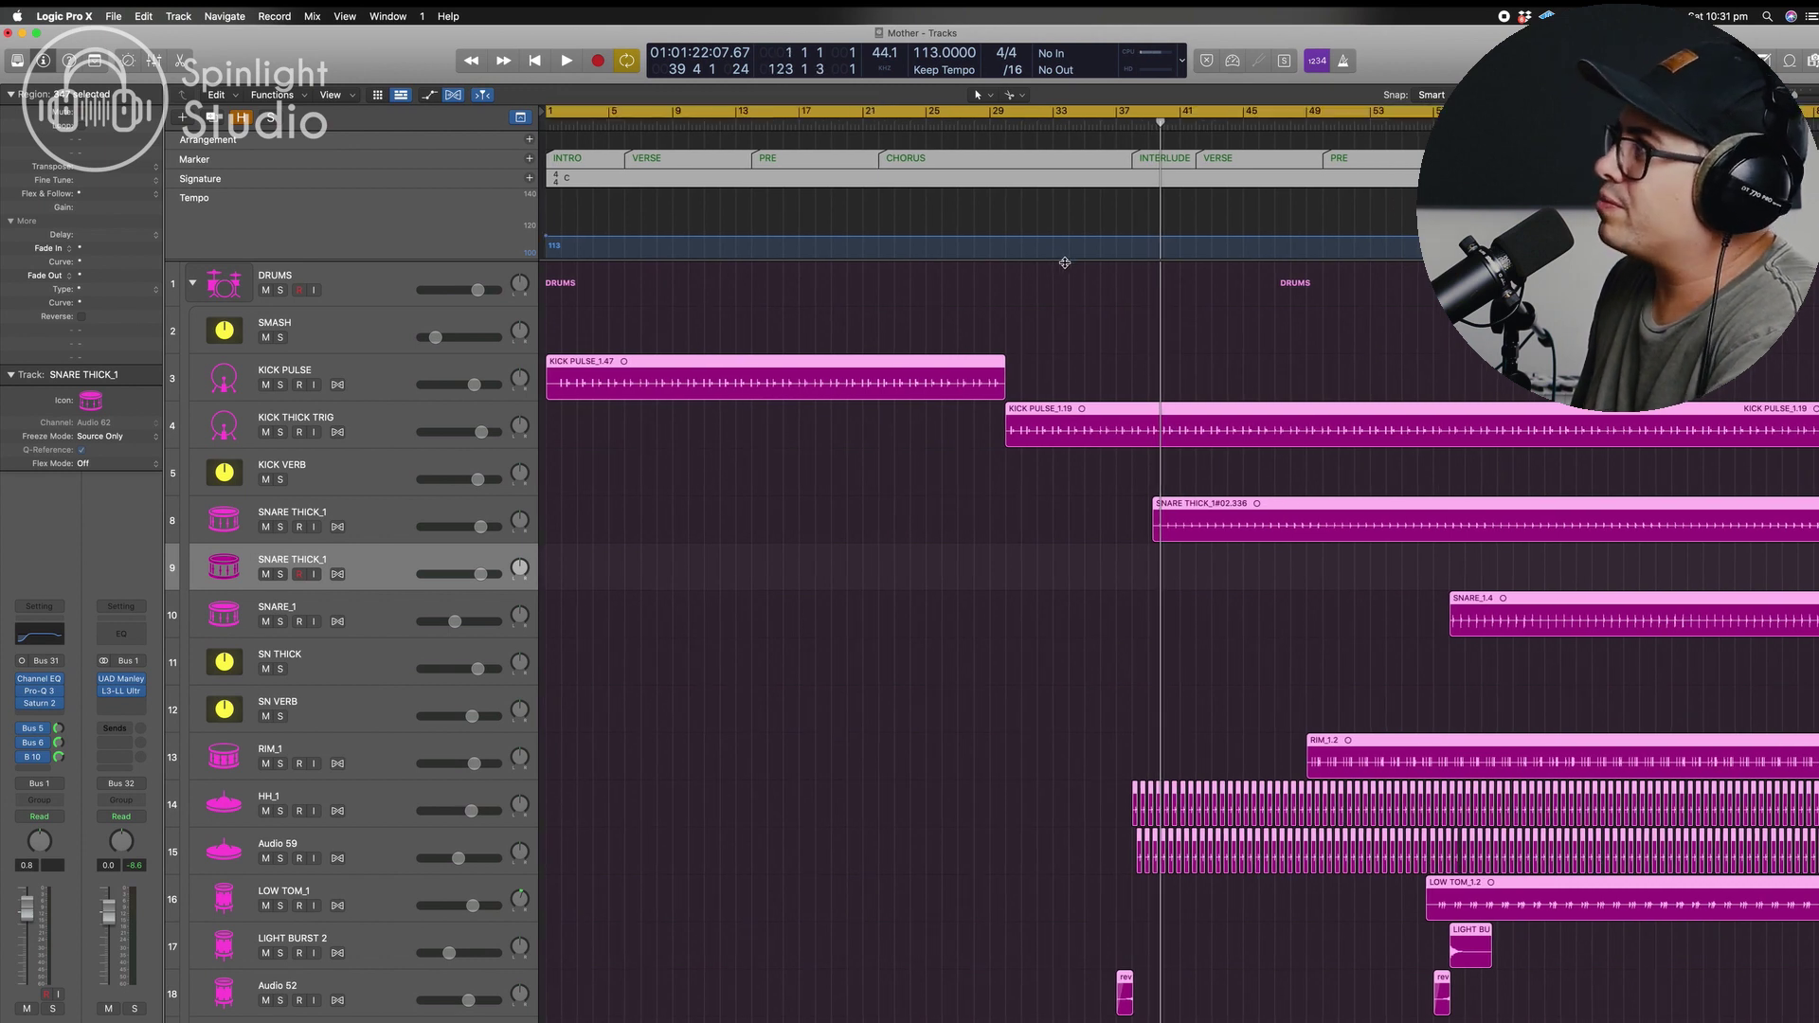
pyautogui.hscroll(10, 1035, 284)
pyautogui.hscroll(-1, 895, 107)
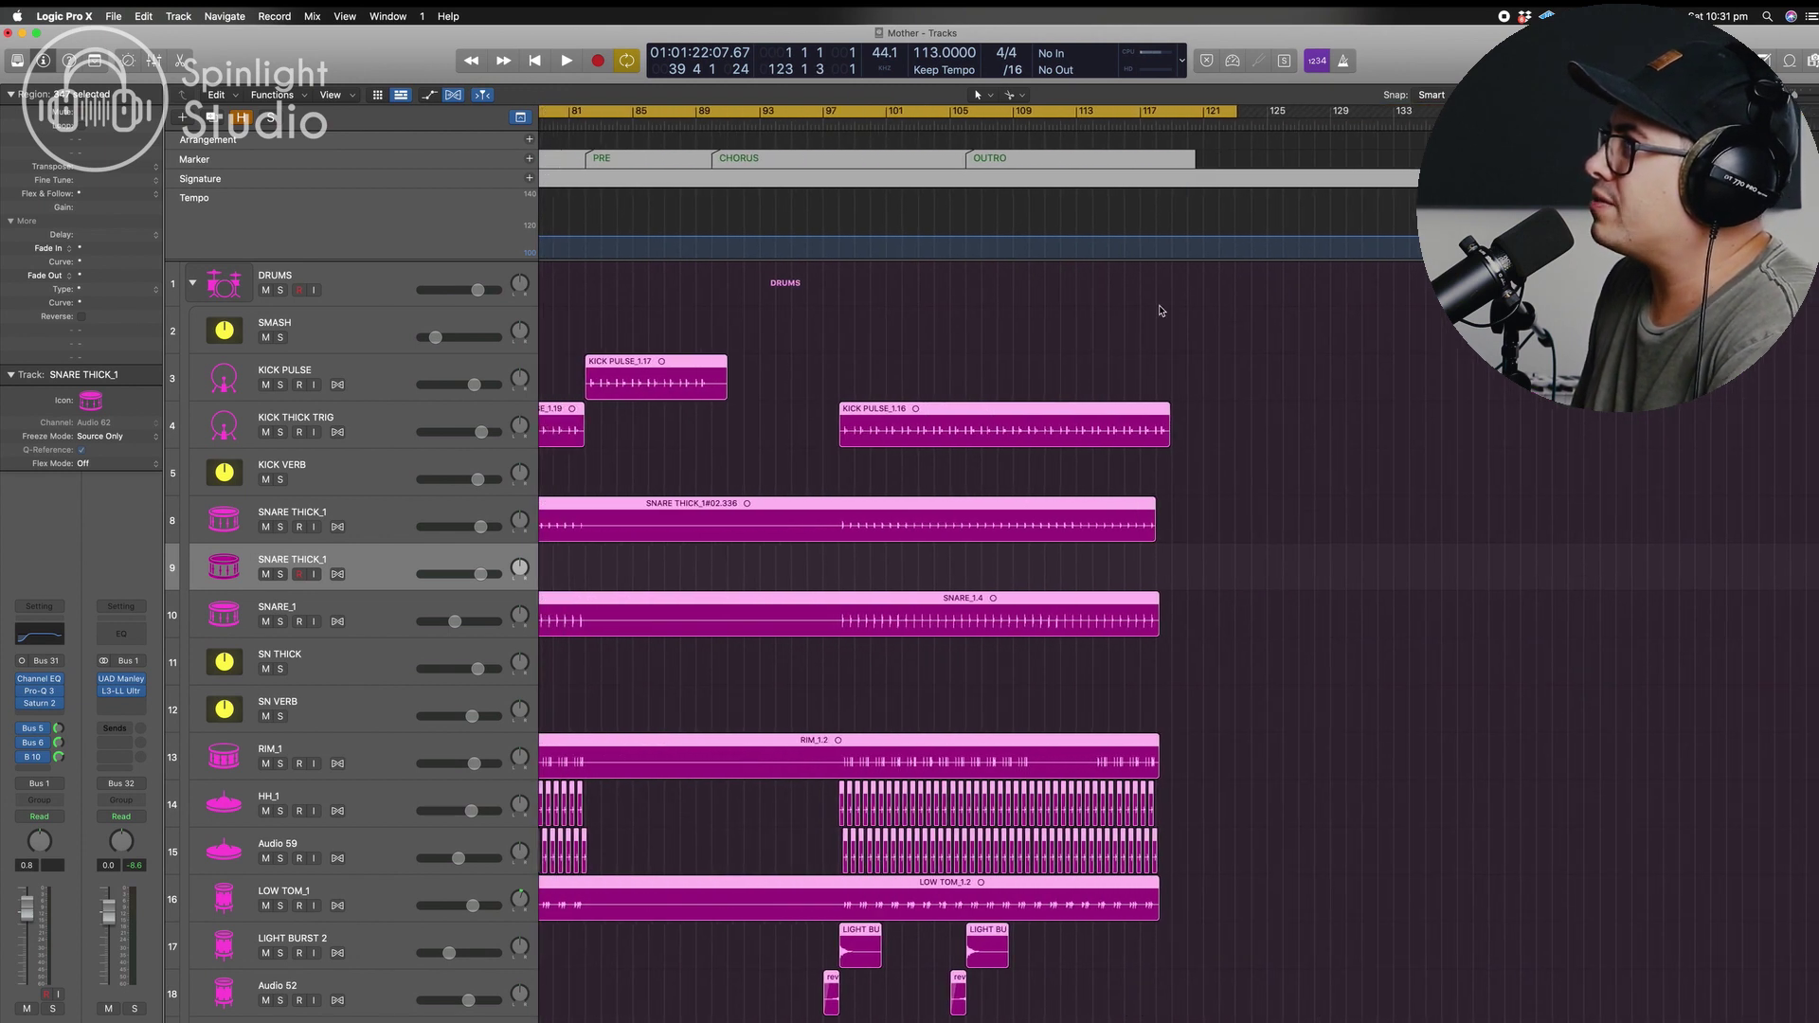
pyautogui.scroll(-4, 1157, 304)
pyautogui.click(1194, 270)
pyautogui.moveTo(1230, 111); pyautogui.dragTo(1187, 111)
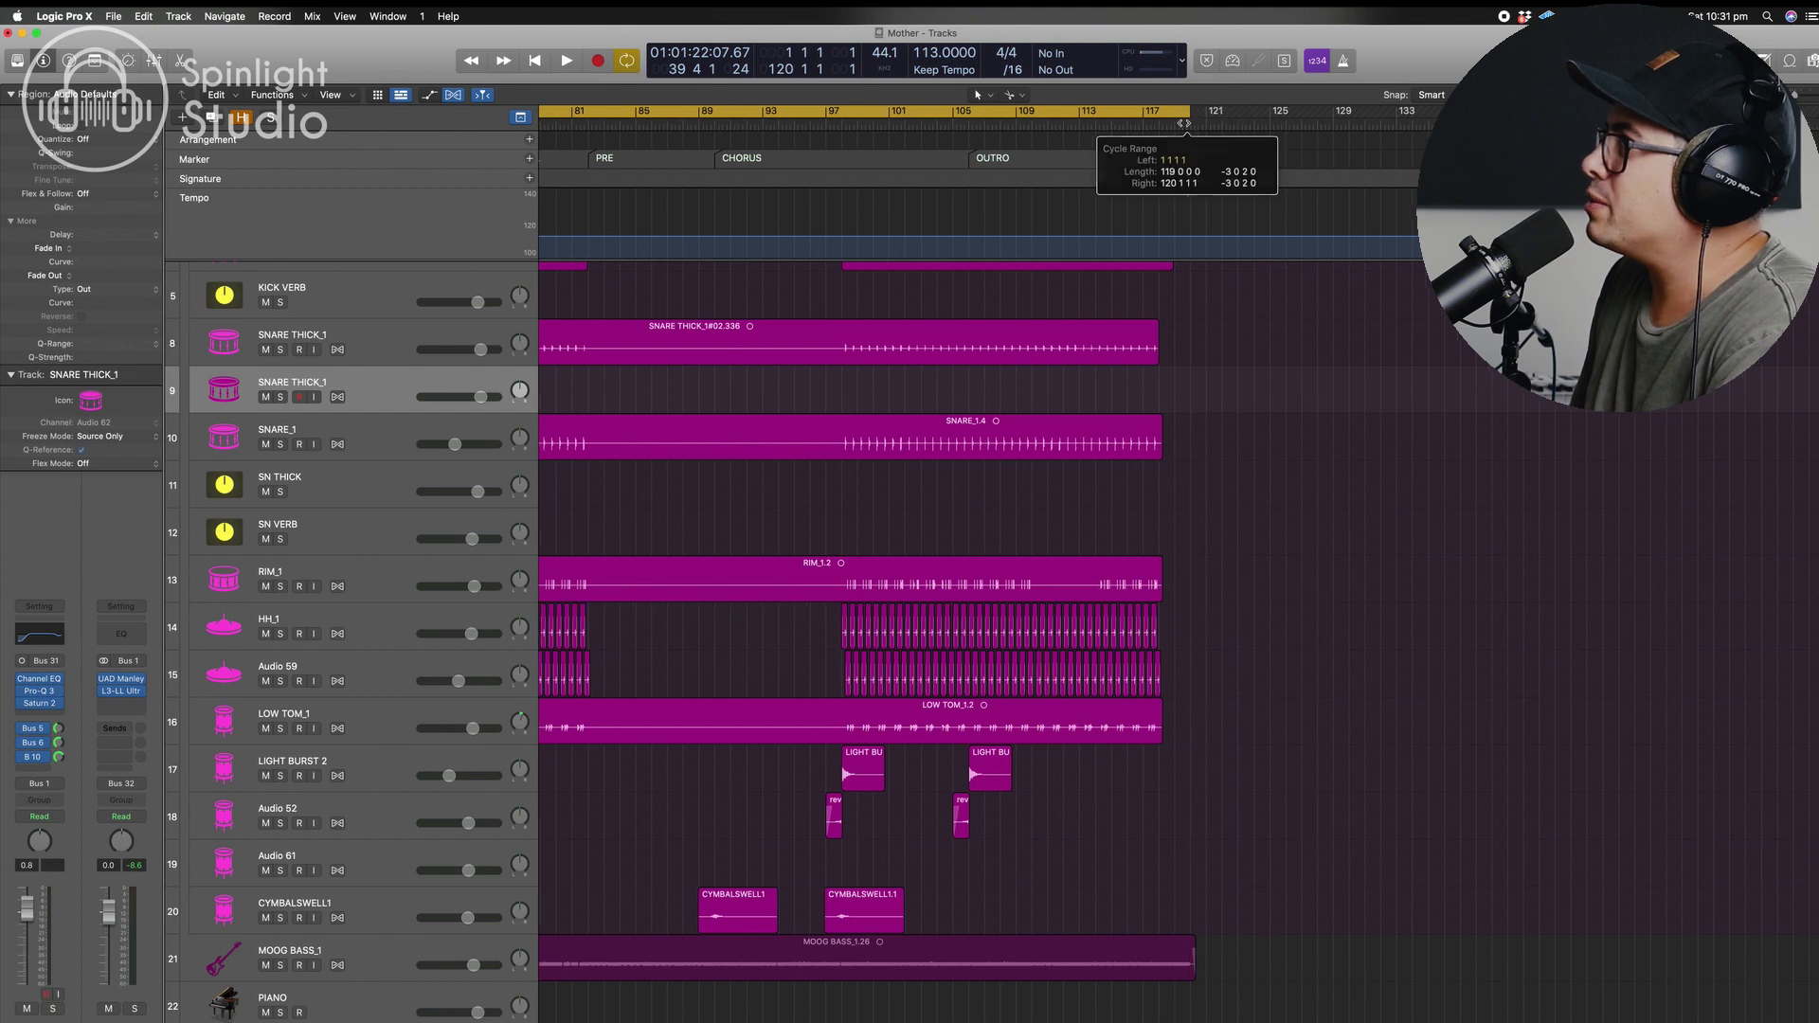
pyautogui.hscroll(-10, 834, 134)
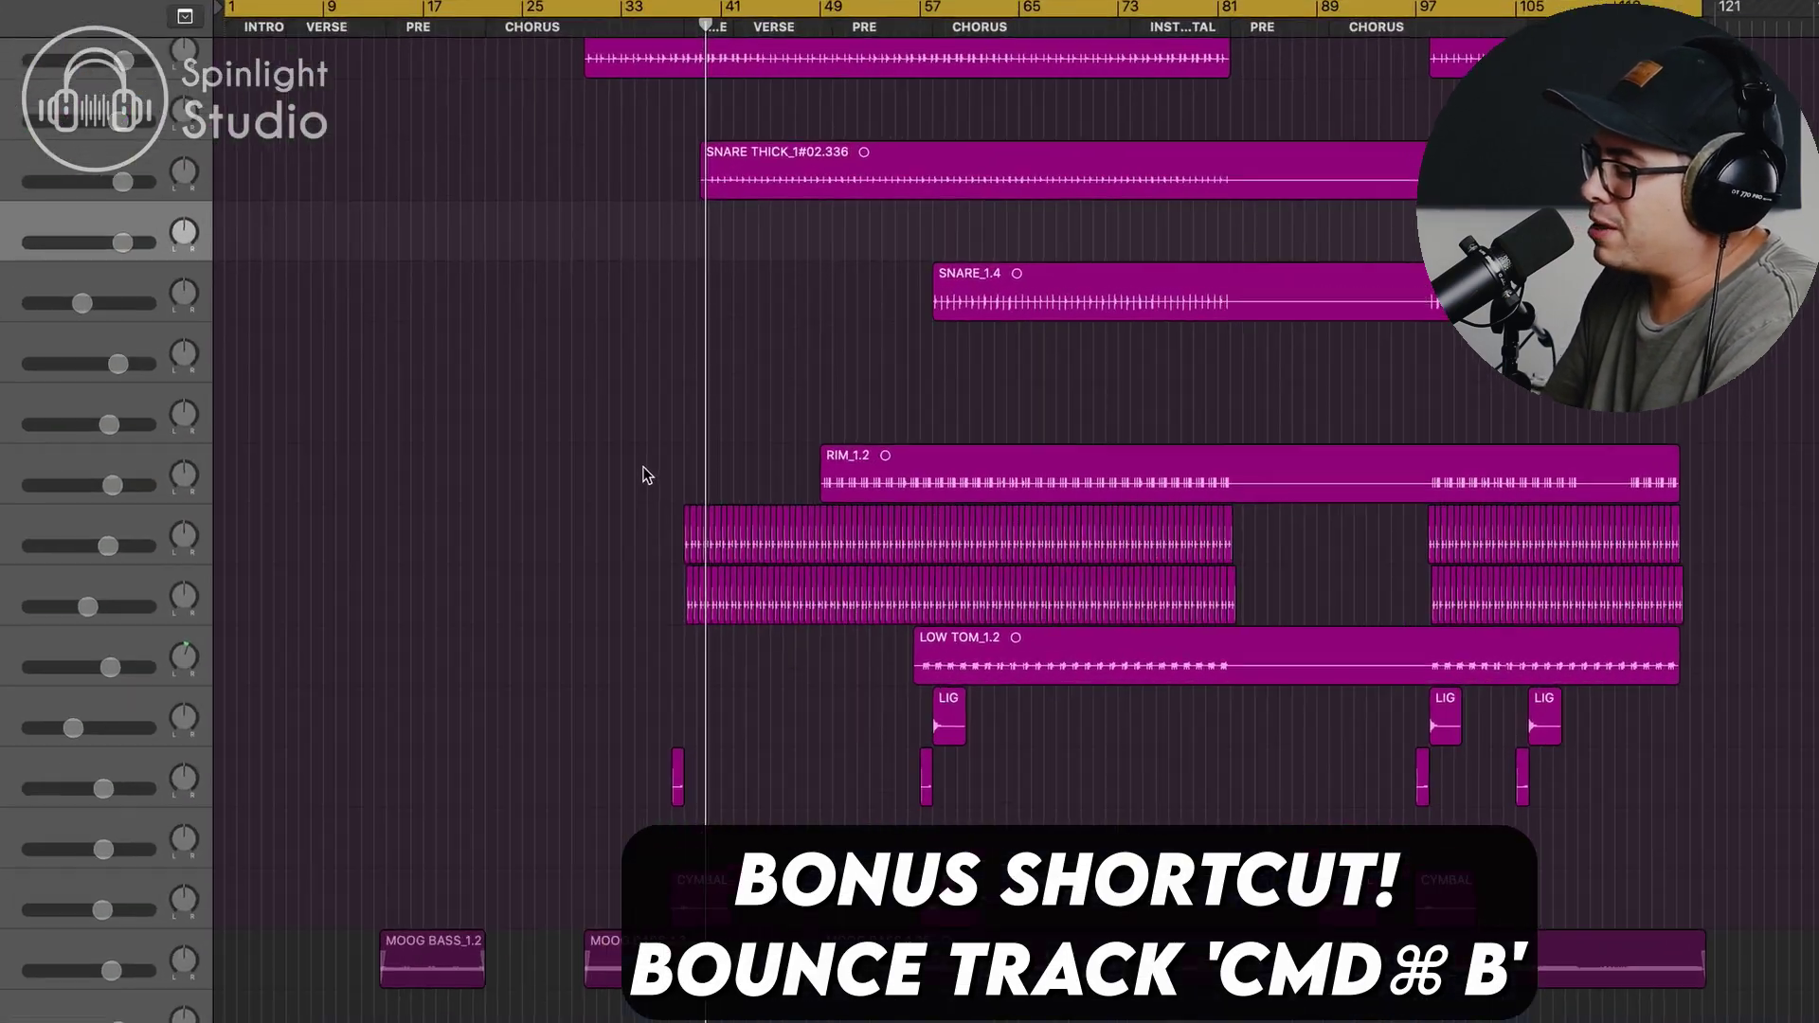
pyautogui.press('super+b')
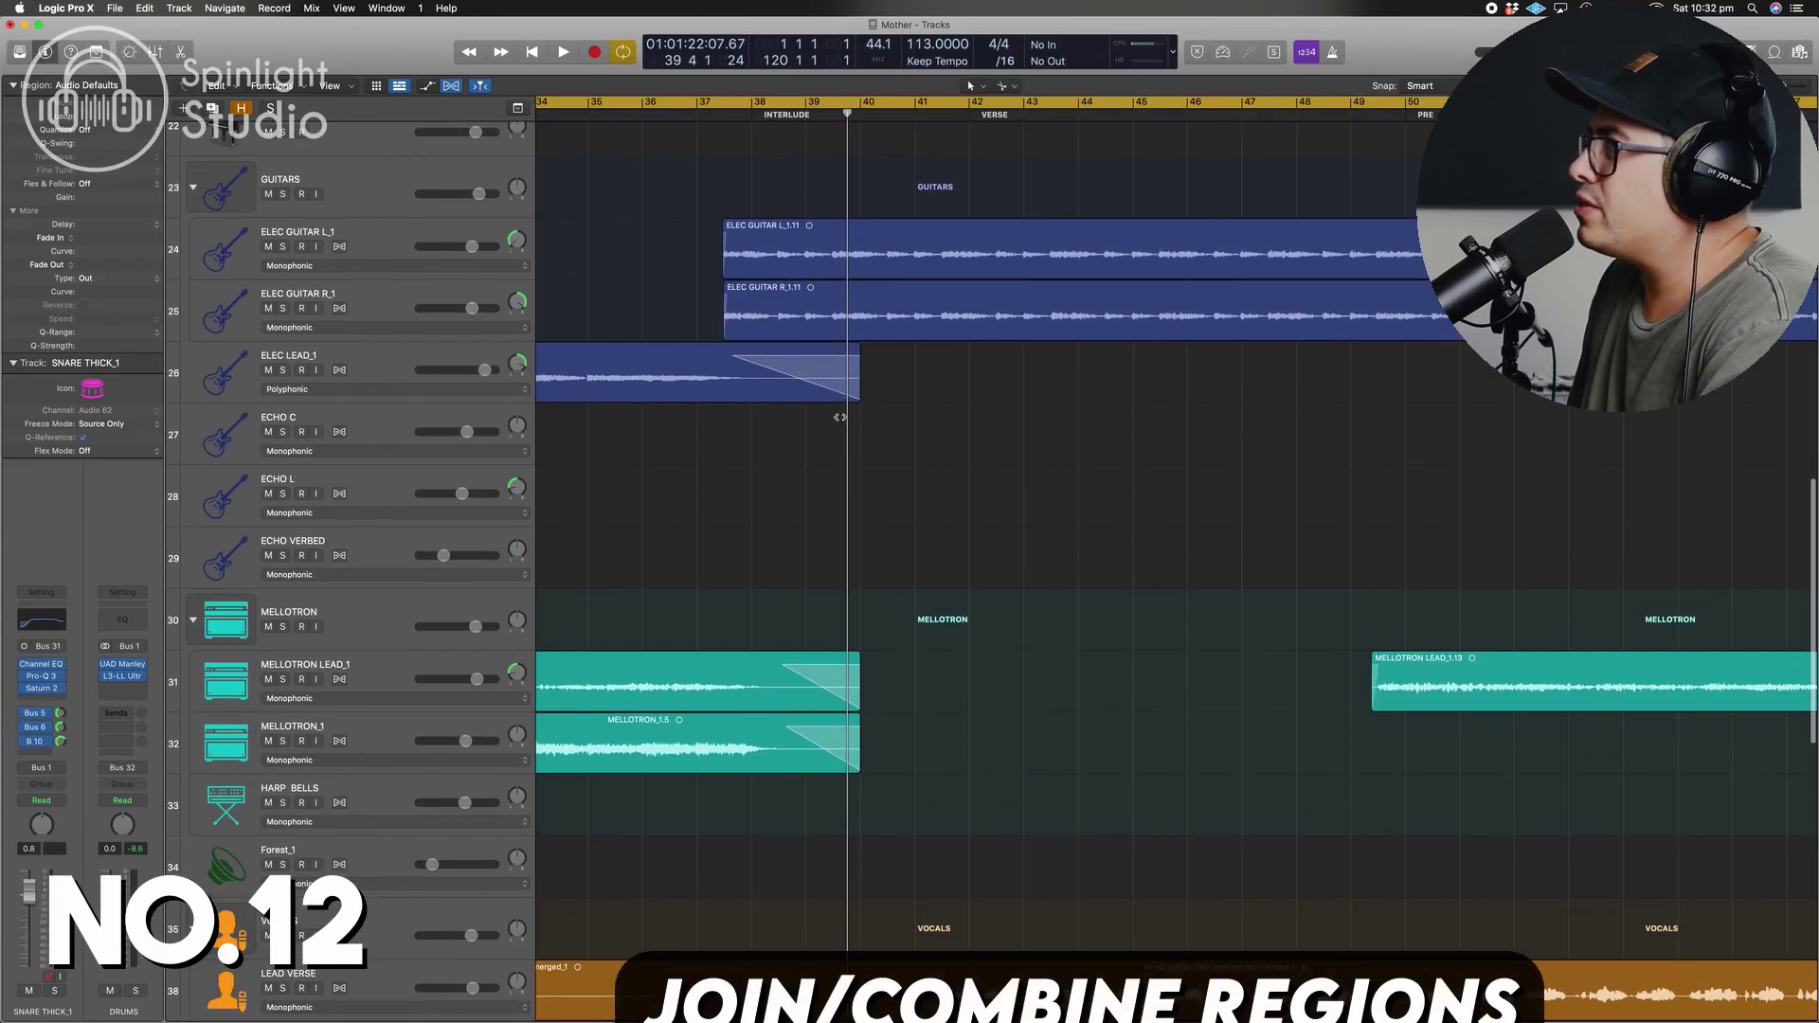
pyautogui.scroll(2, 840, 416)
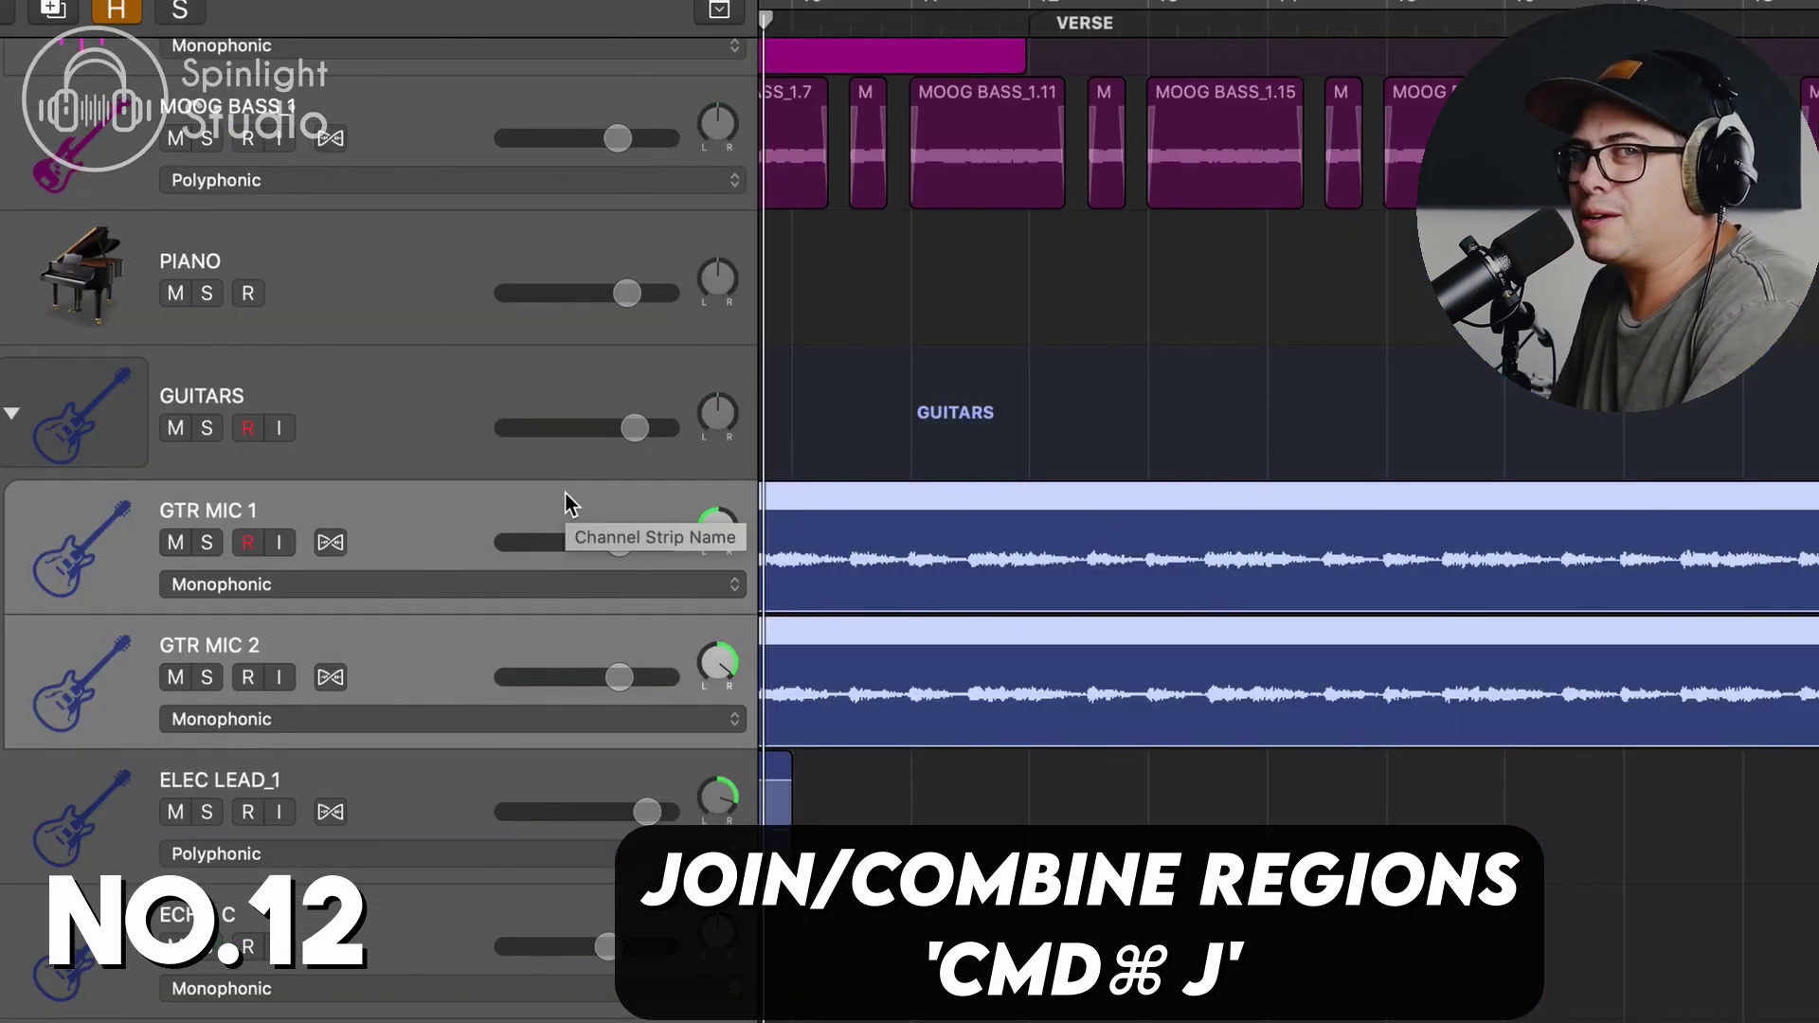
pyautogui.click(618, 542)
pyautogui.moveTo(620, 676); pyautogui.dragTo(571, 676)
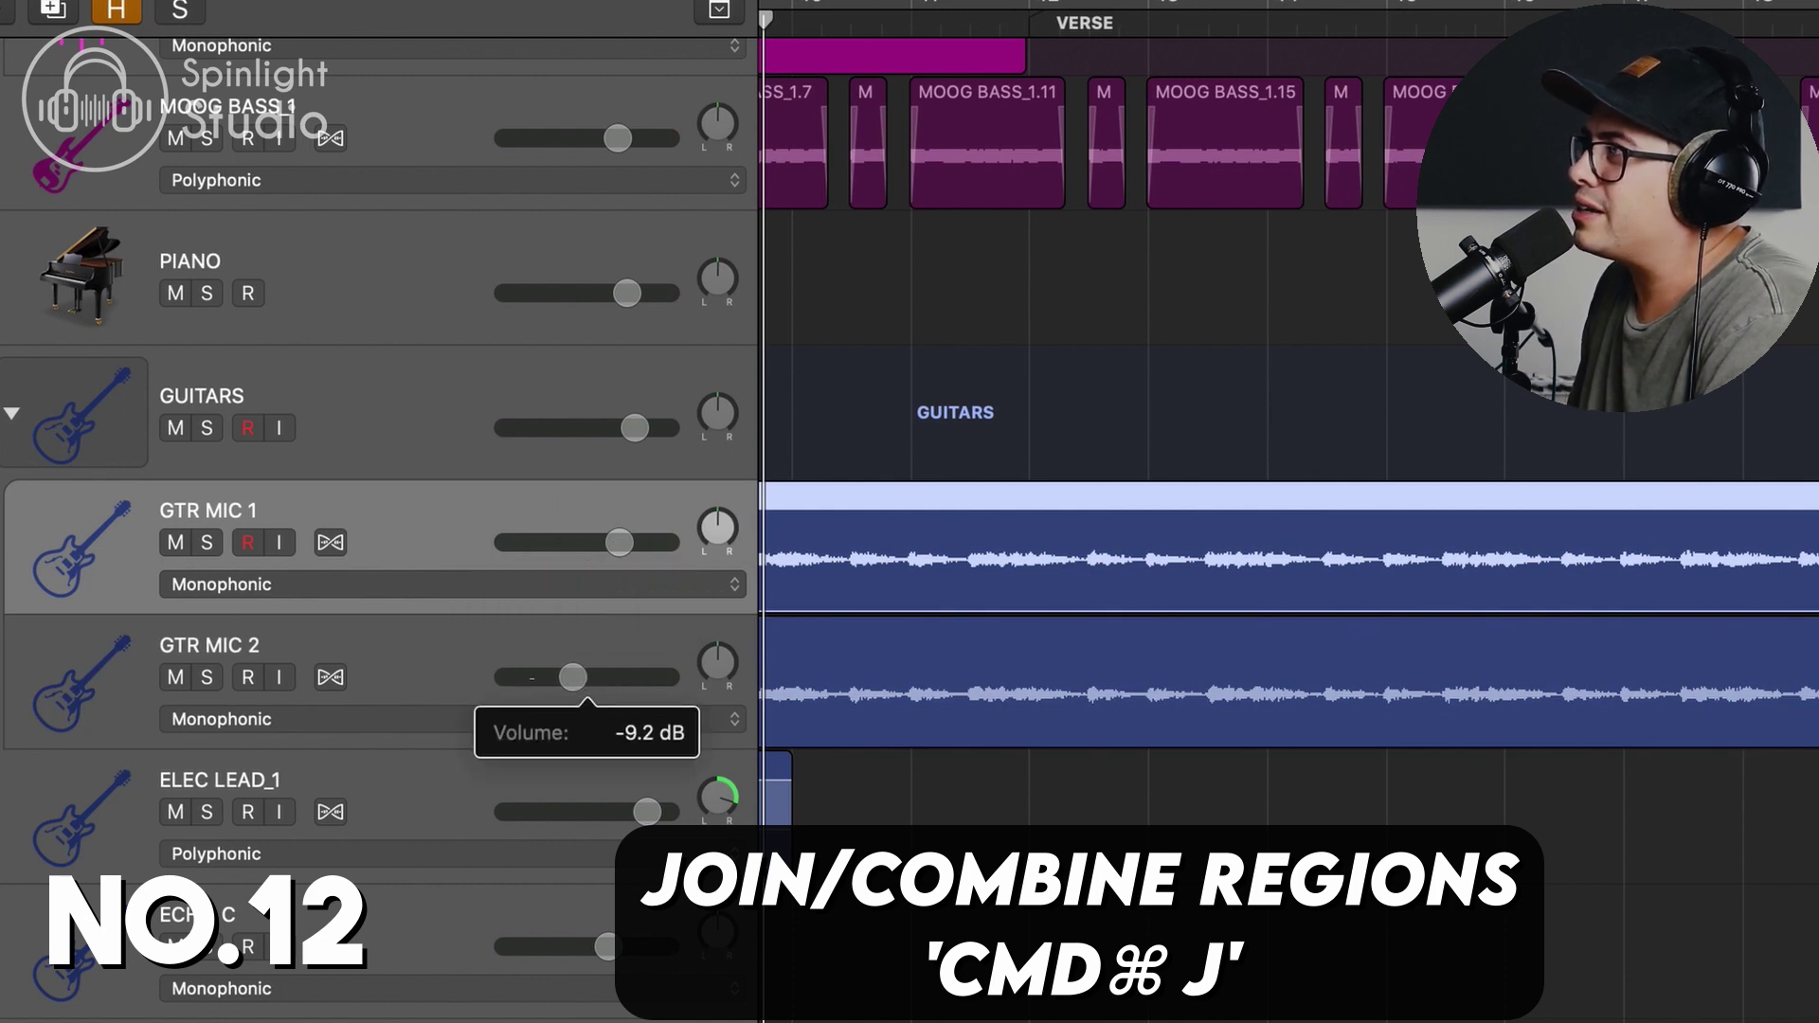
pyautogui.moveTo(1064, 822); pyautogui.dragTo(1375, 420)
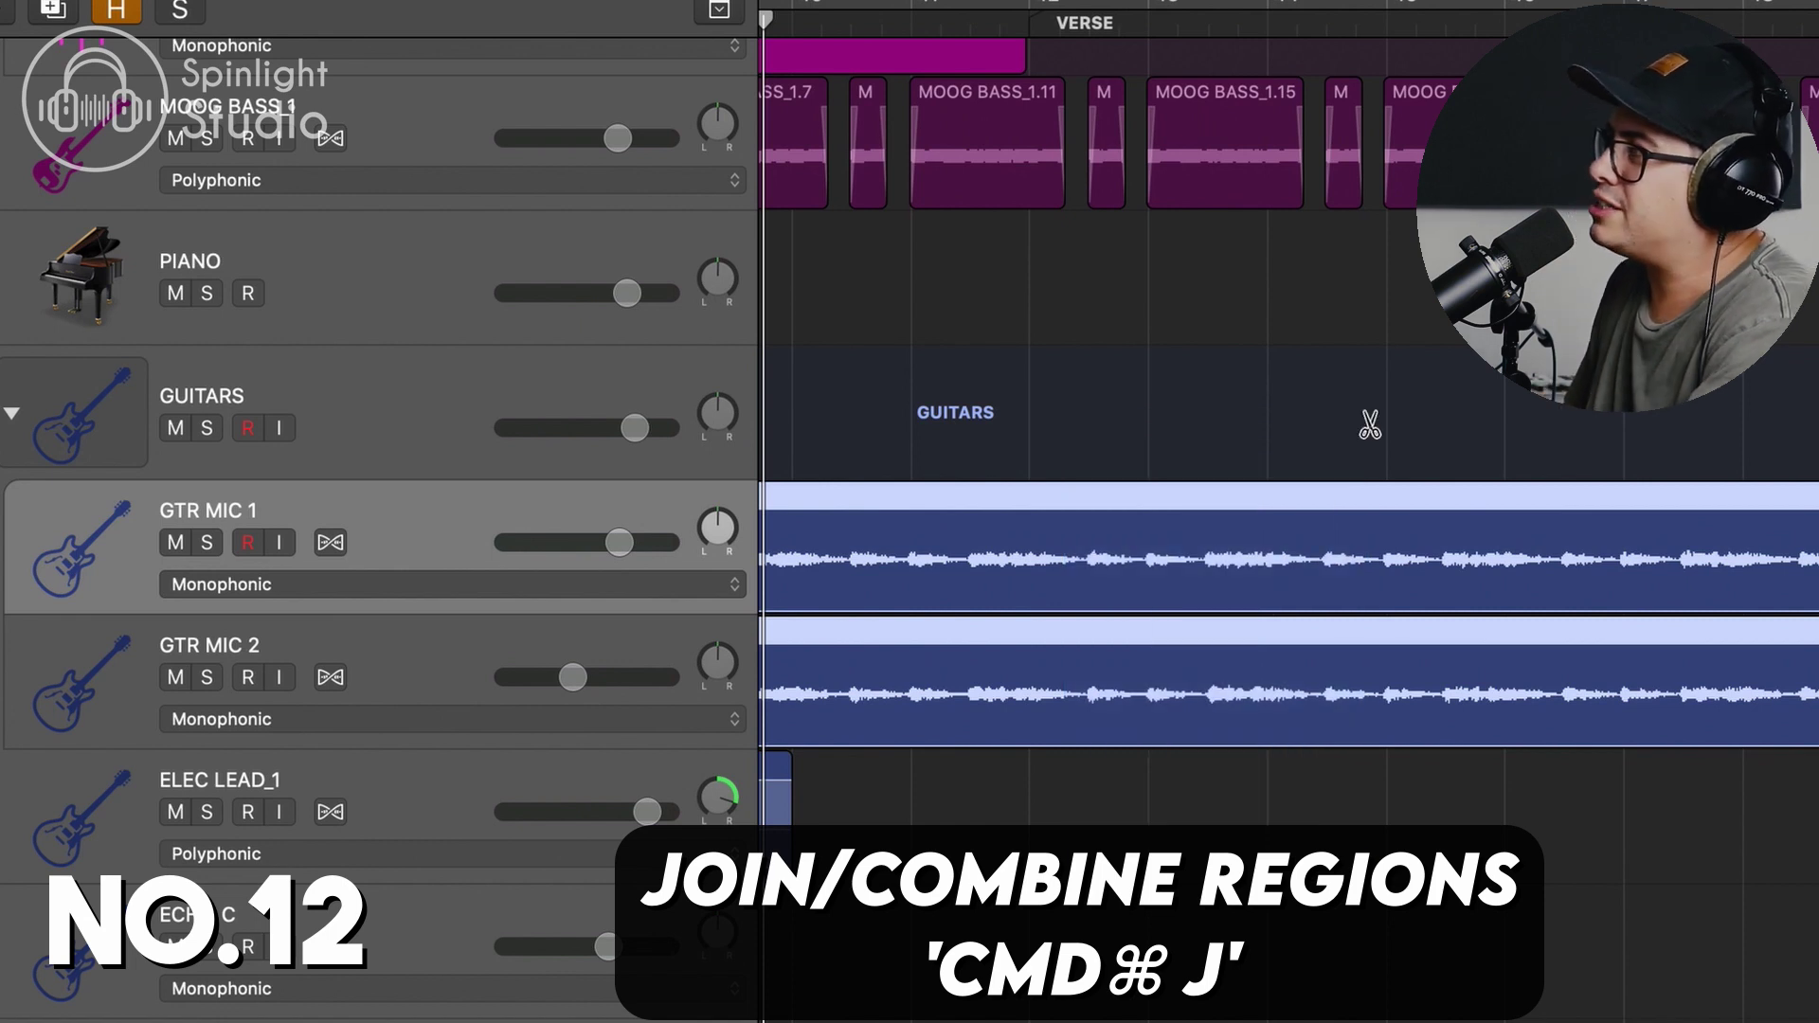
pyautogui.press('super+j')
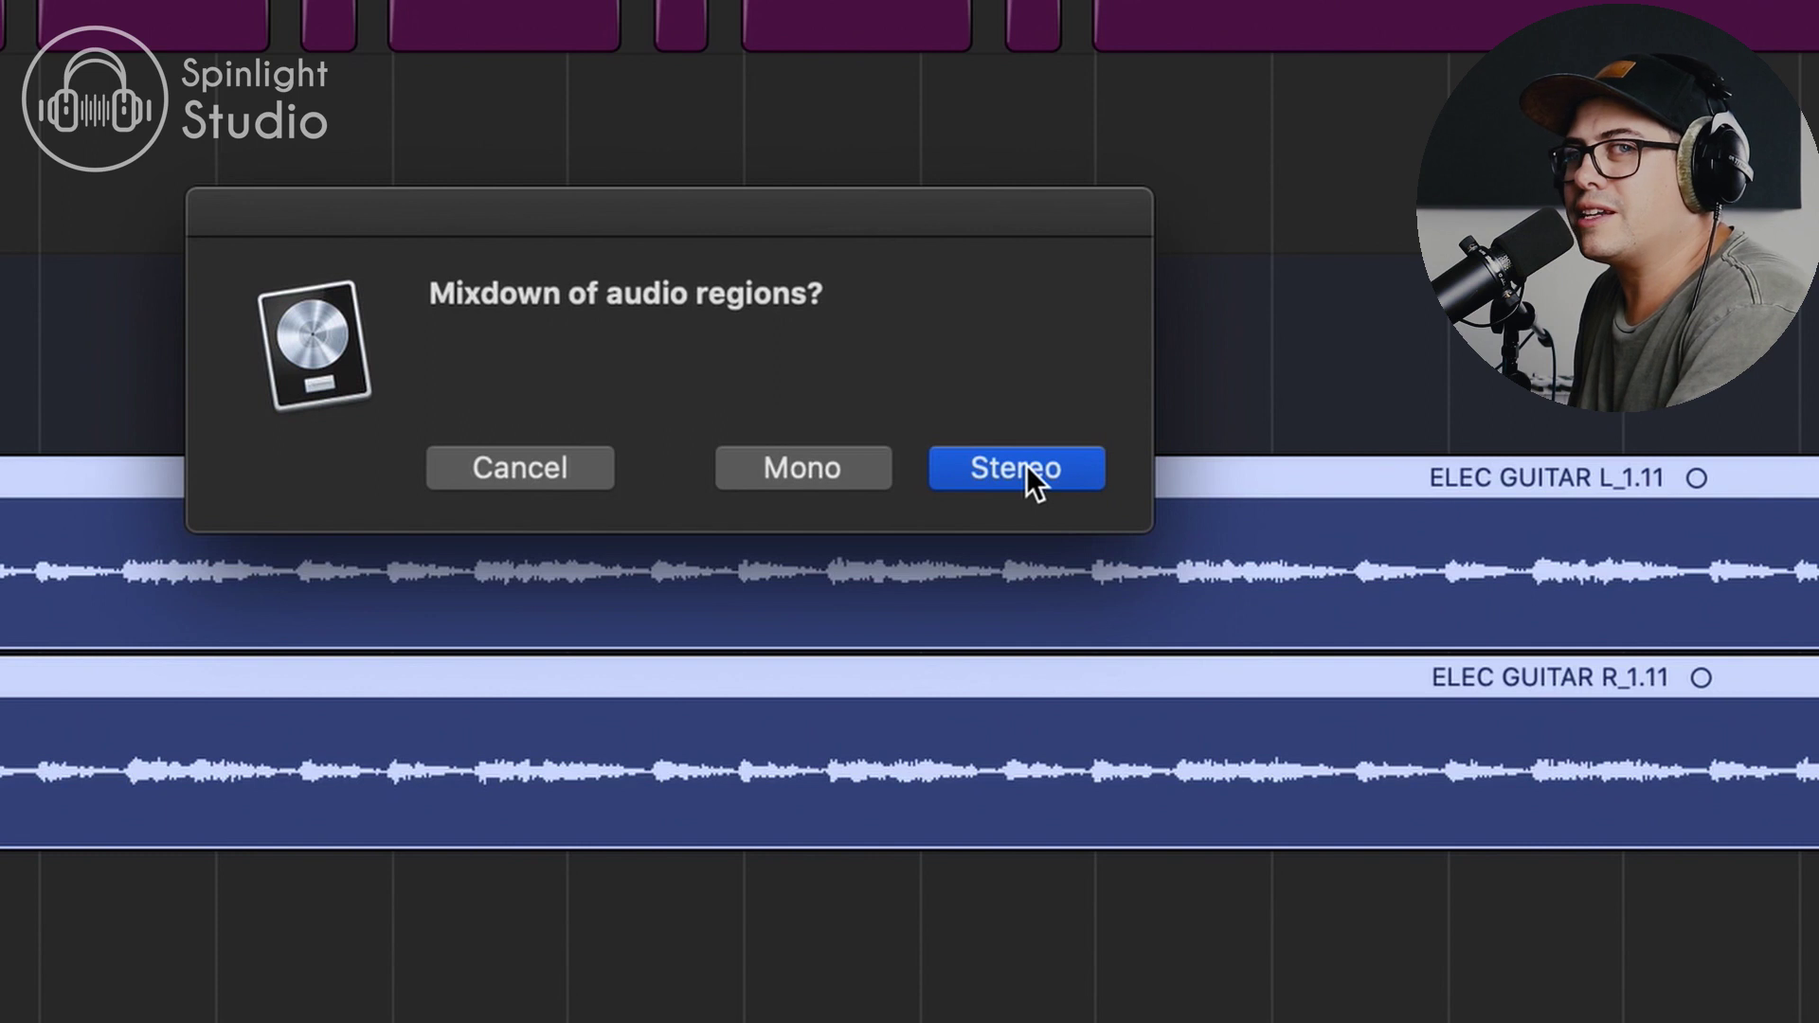
pyautogui.click(837, 471)
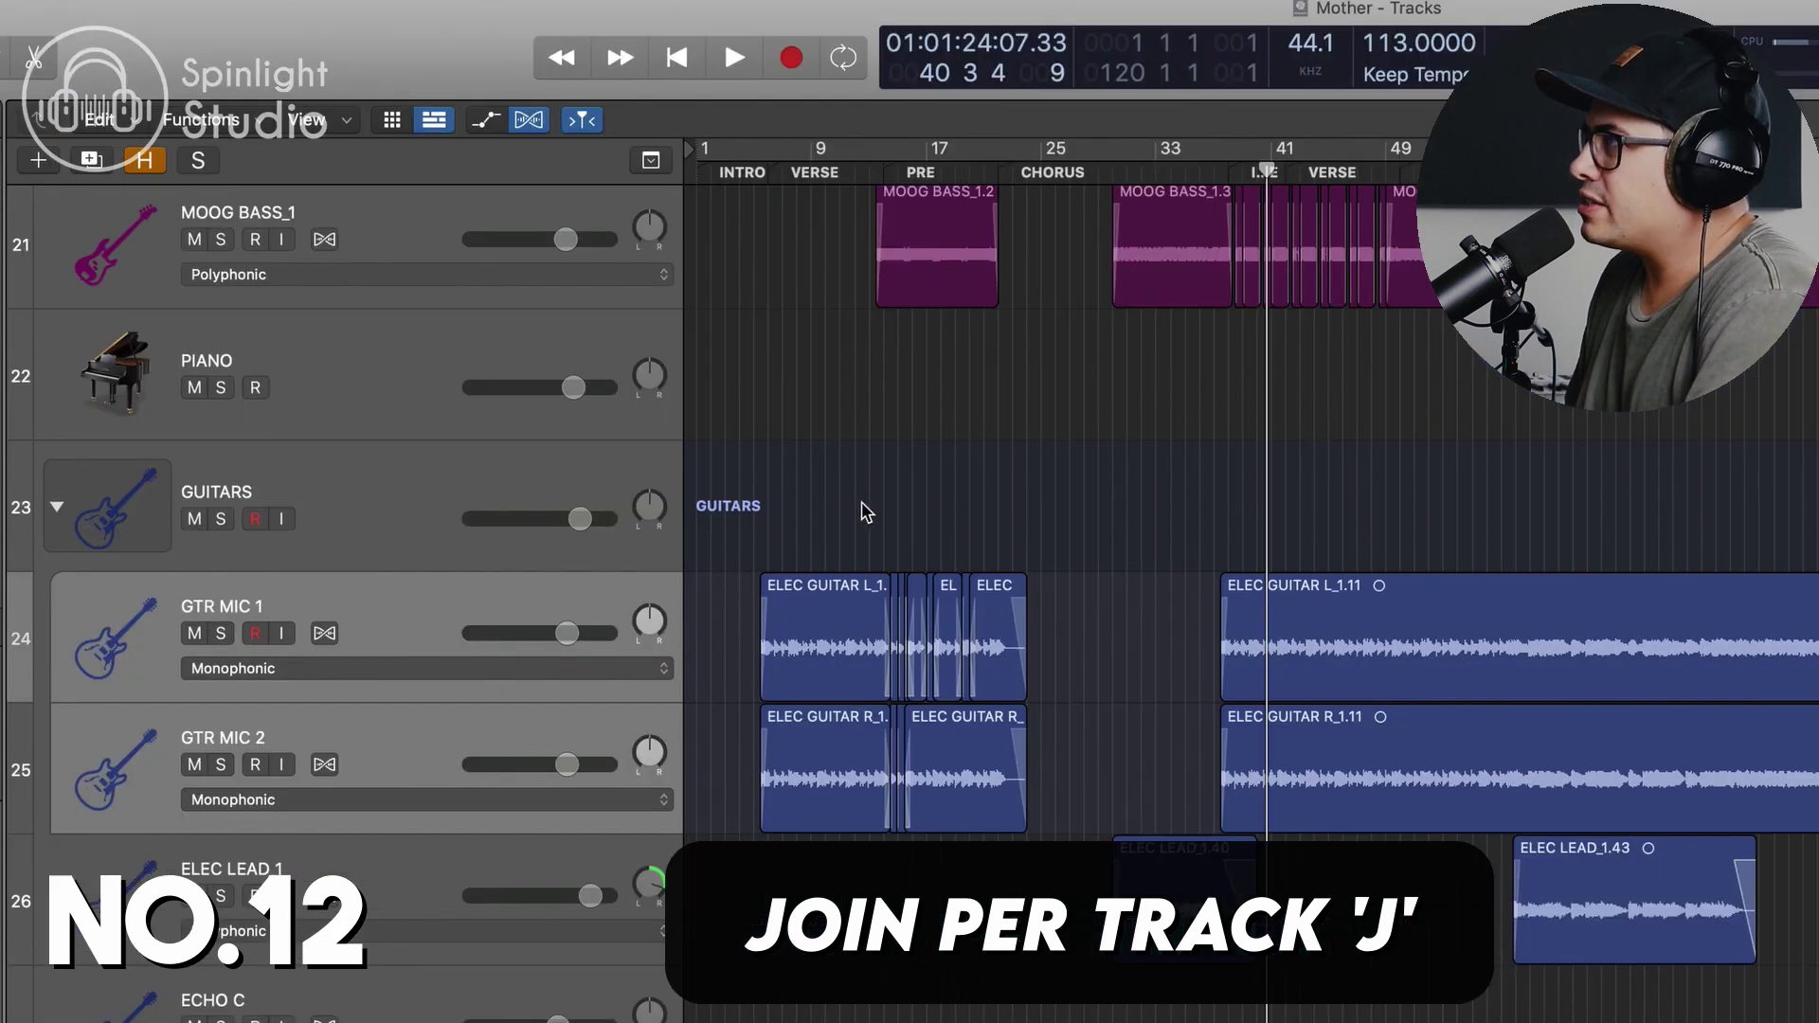
# Join the GTR MIC 1 and 2 regions into one region per track, creating new audio files
pyautogui.moveTo(472, 322); pyautogui.dragTo(1686, 480)
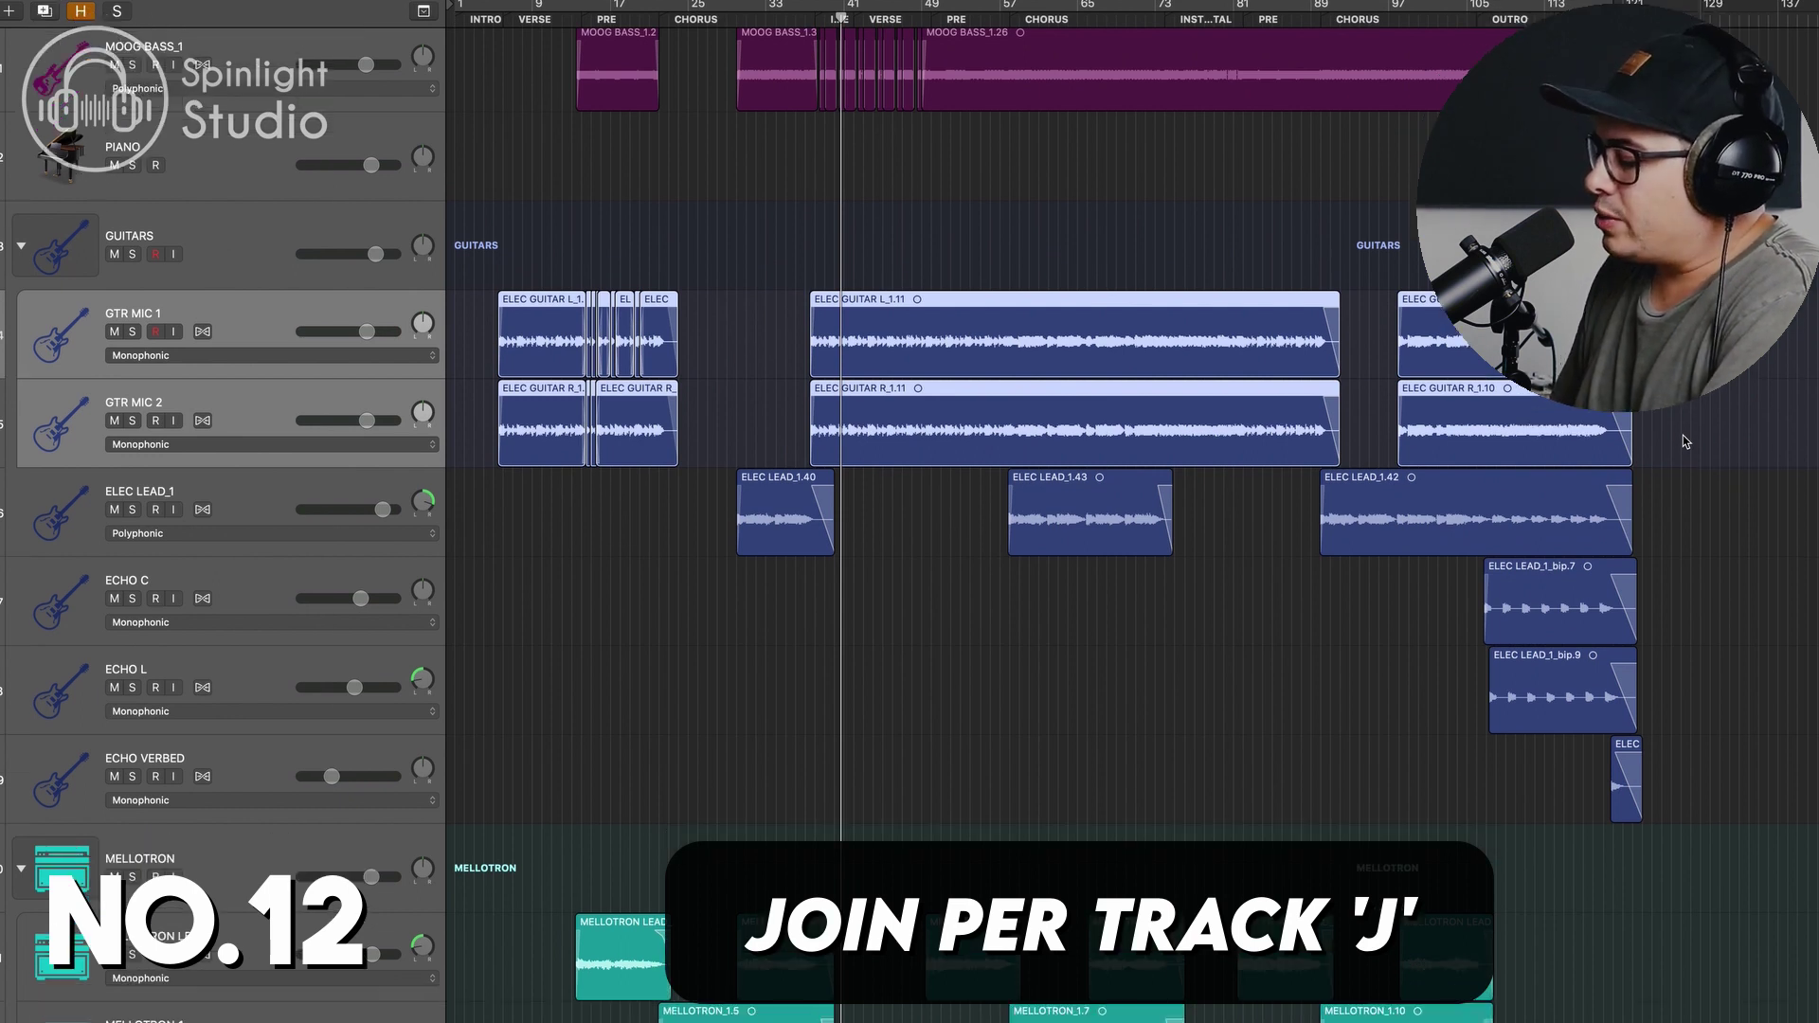
pyautogui.press('j')
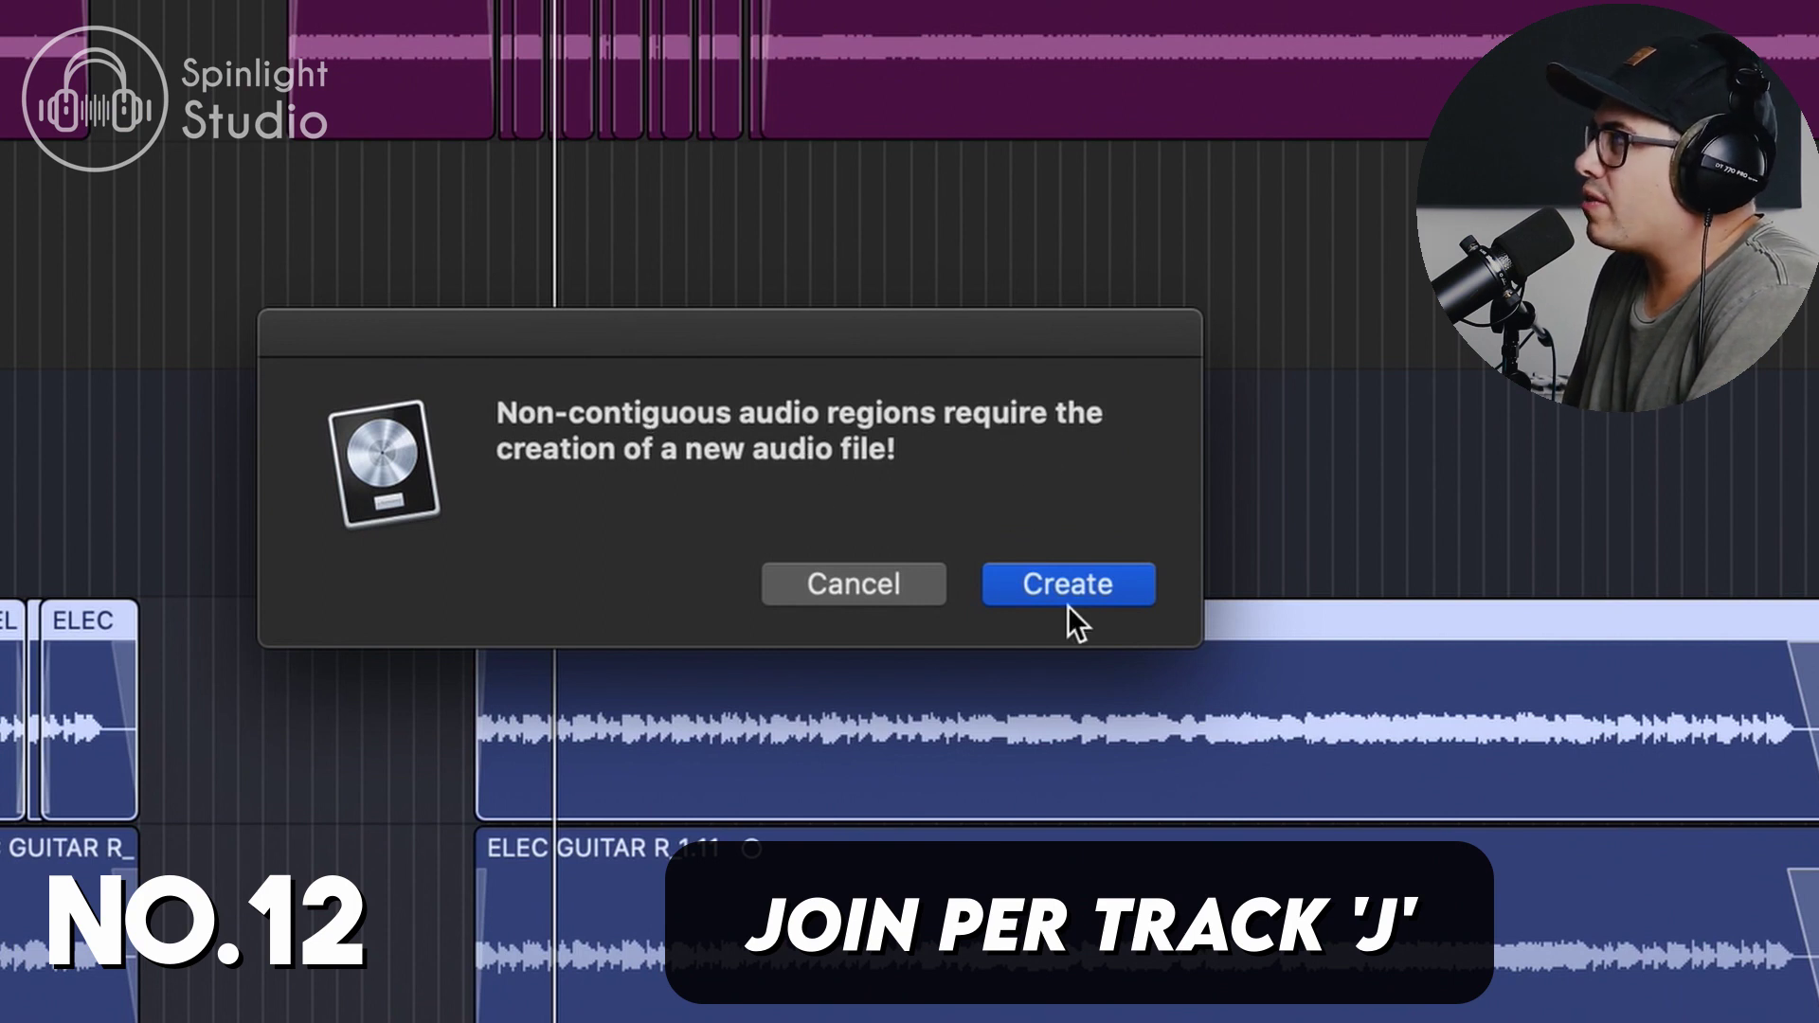
pyautogui.click(1114, 576)
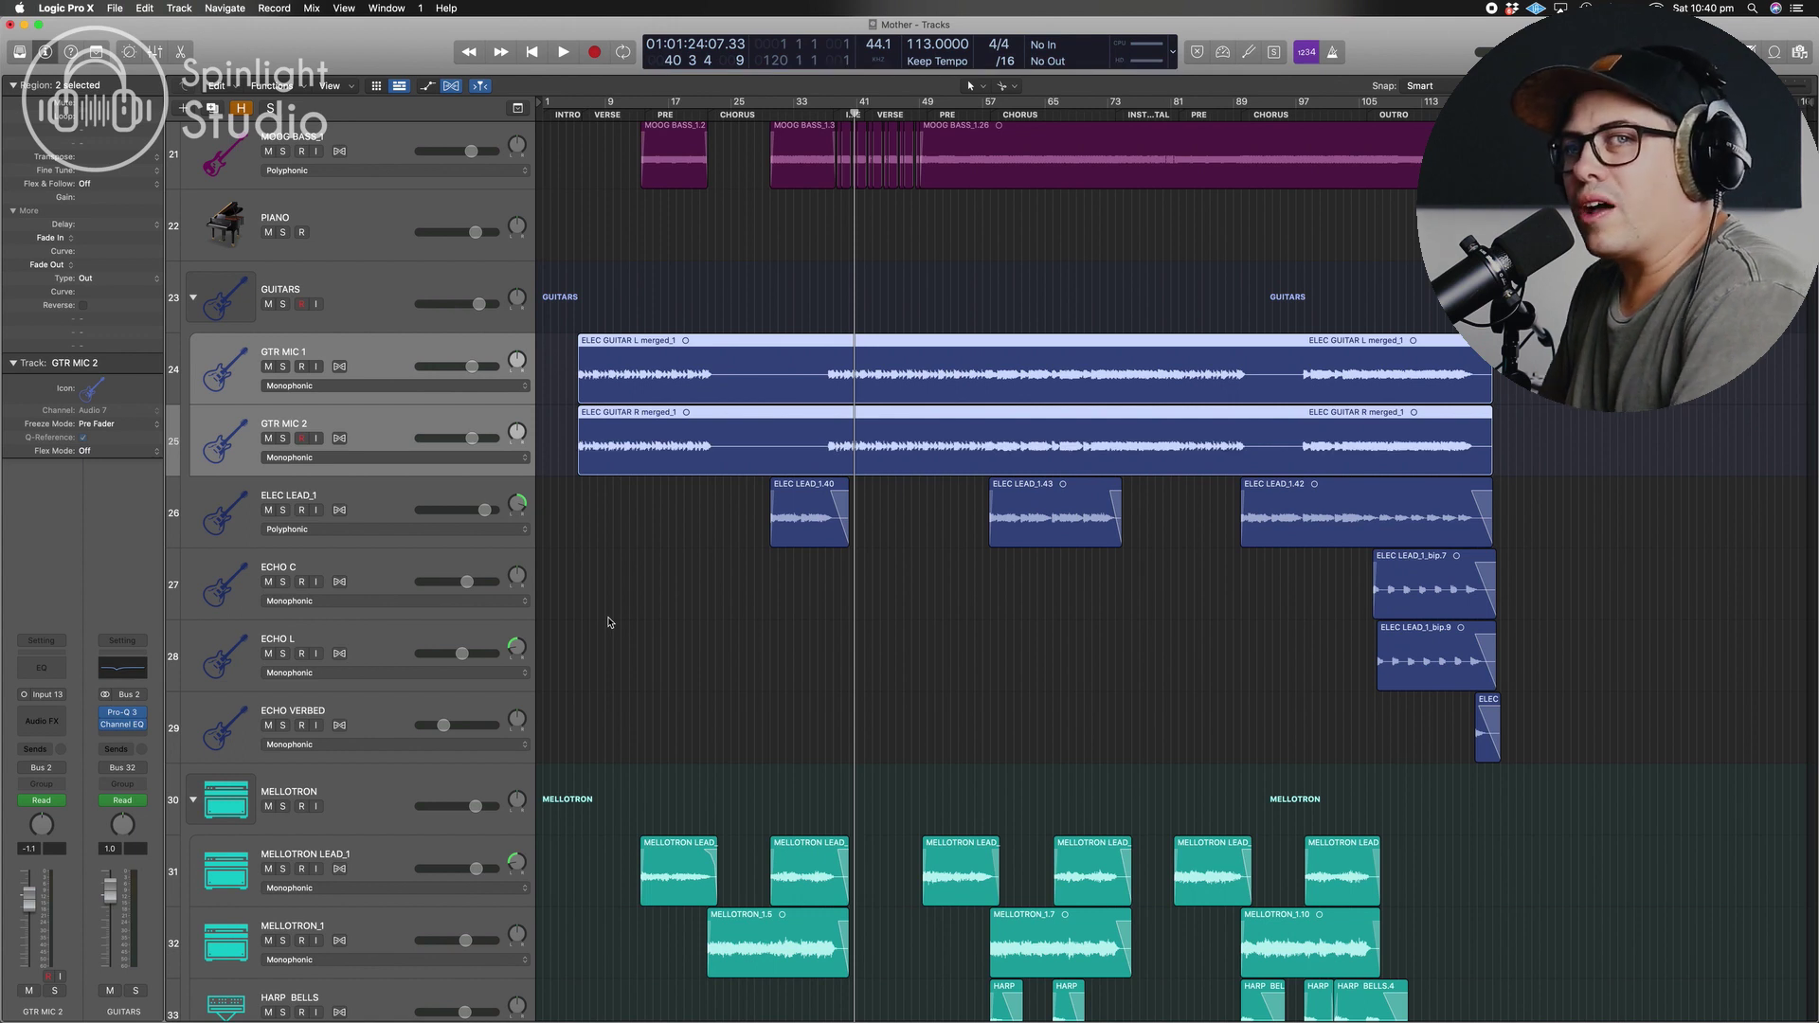
# Undo the guitar region join and bring up the Edit menu's Bounce and Join options
pyautogui.press('super+z')
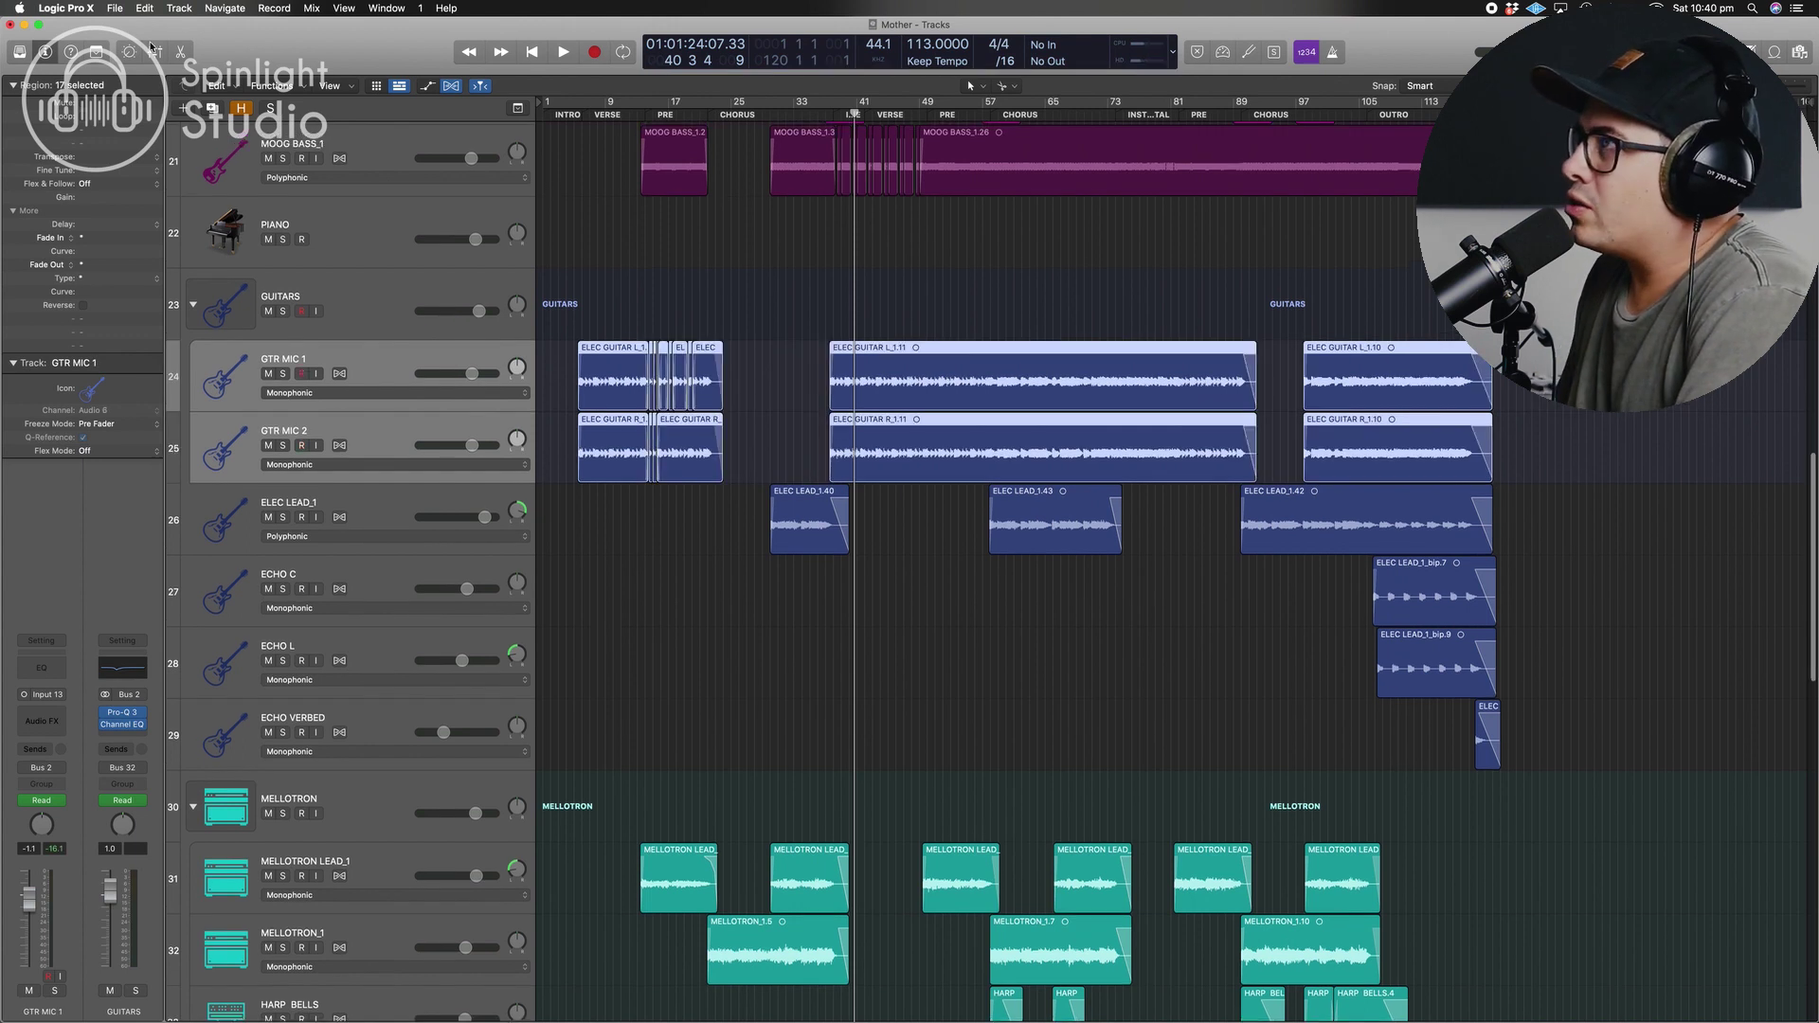
pyautogui.click(148, 9)
pyautogui.moveTo(345, 799)
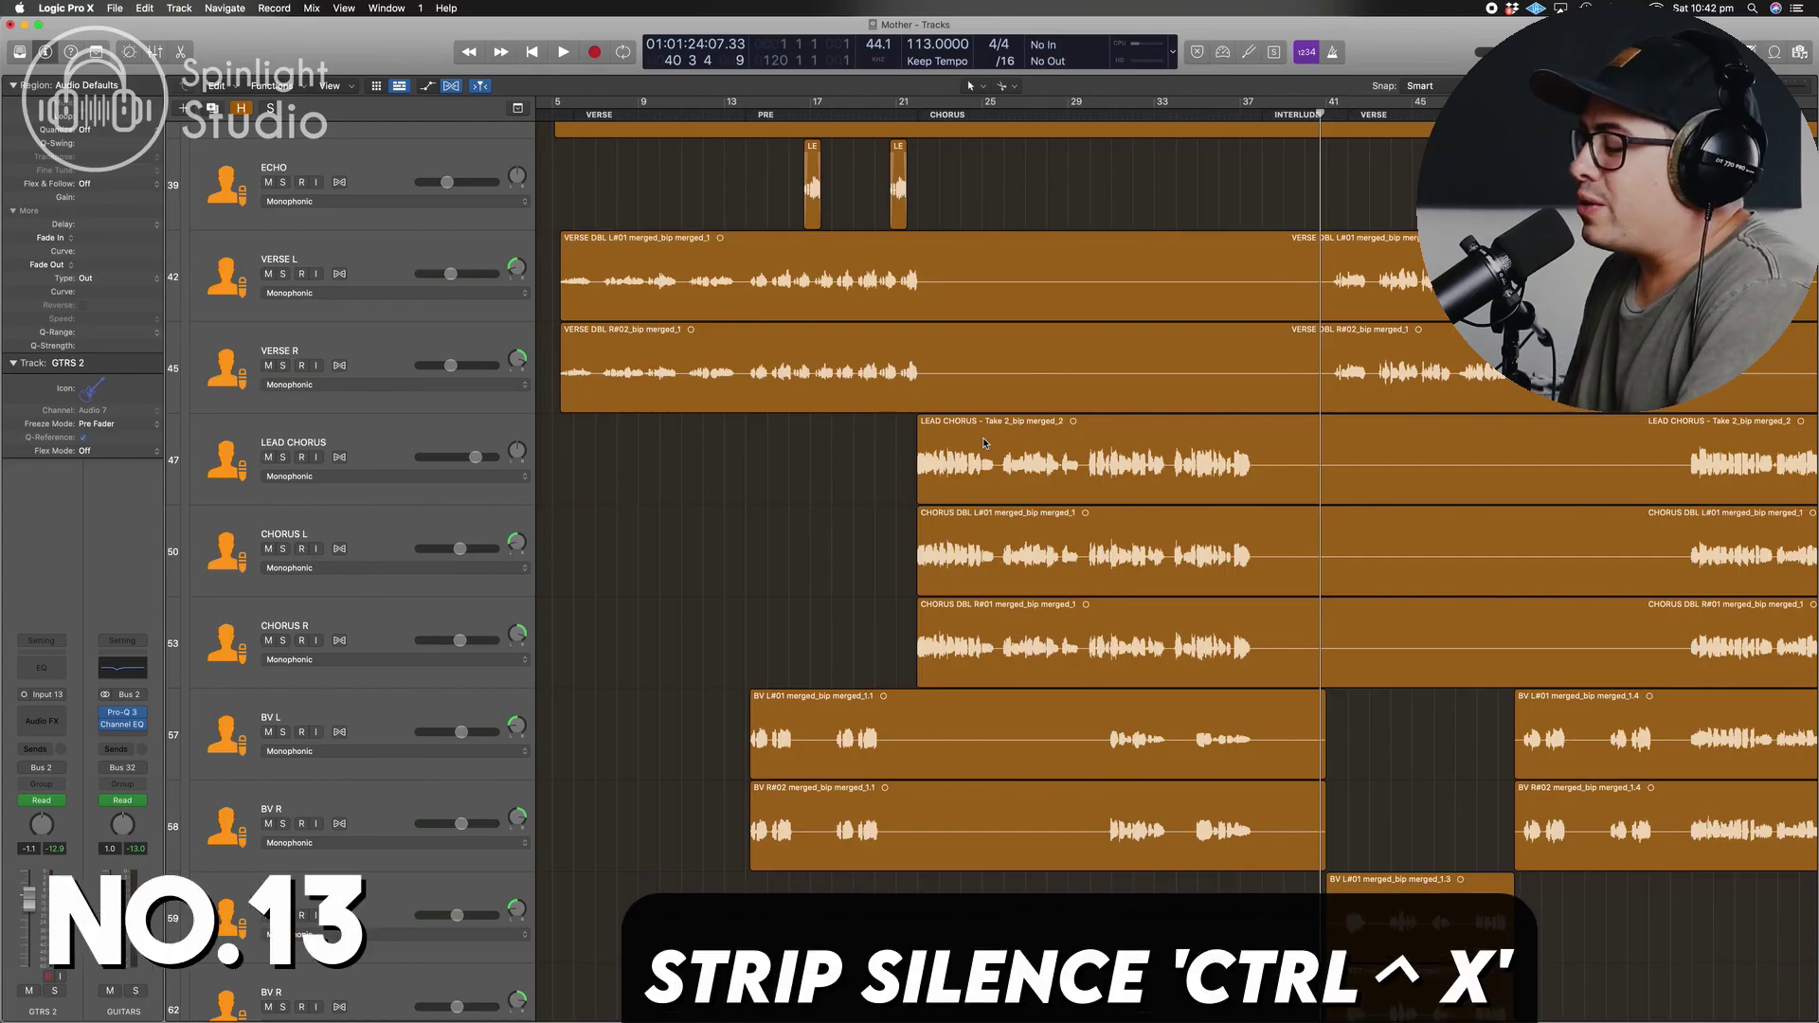
# Select the LEAD CHORUS region among the vocal tracks
pyautogui.click(1062, 461)
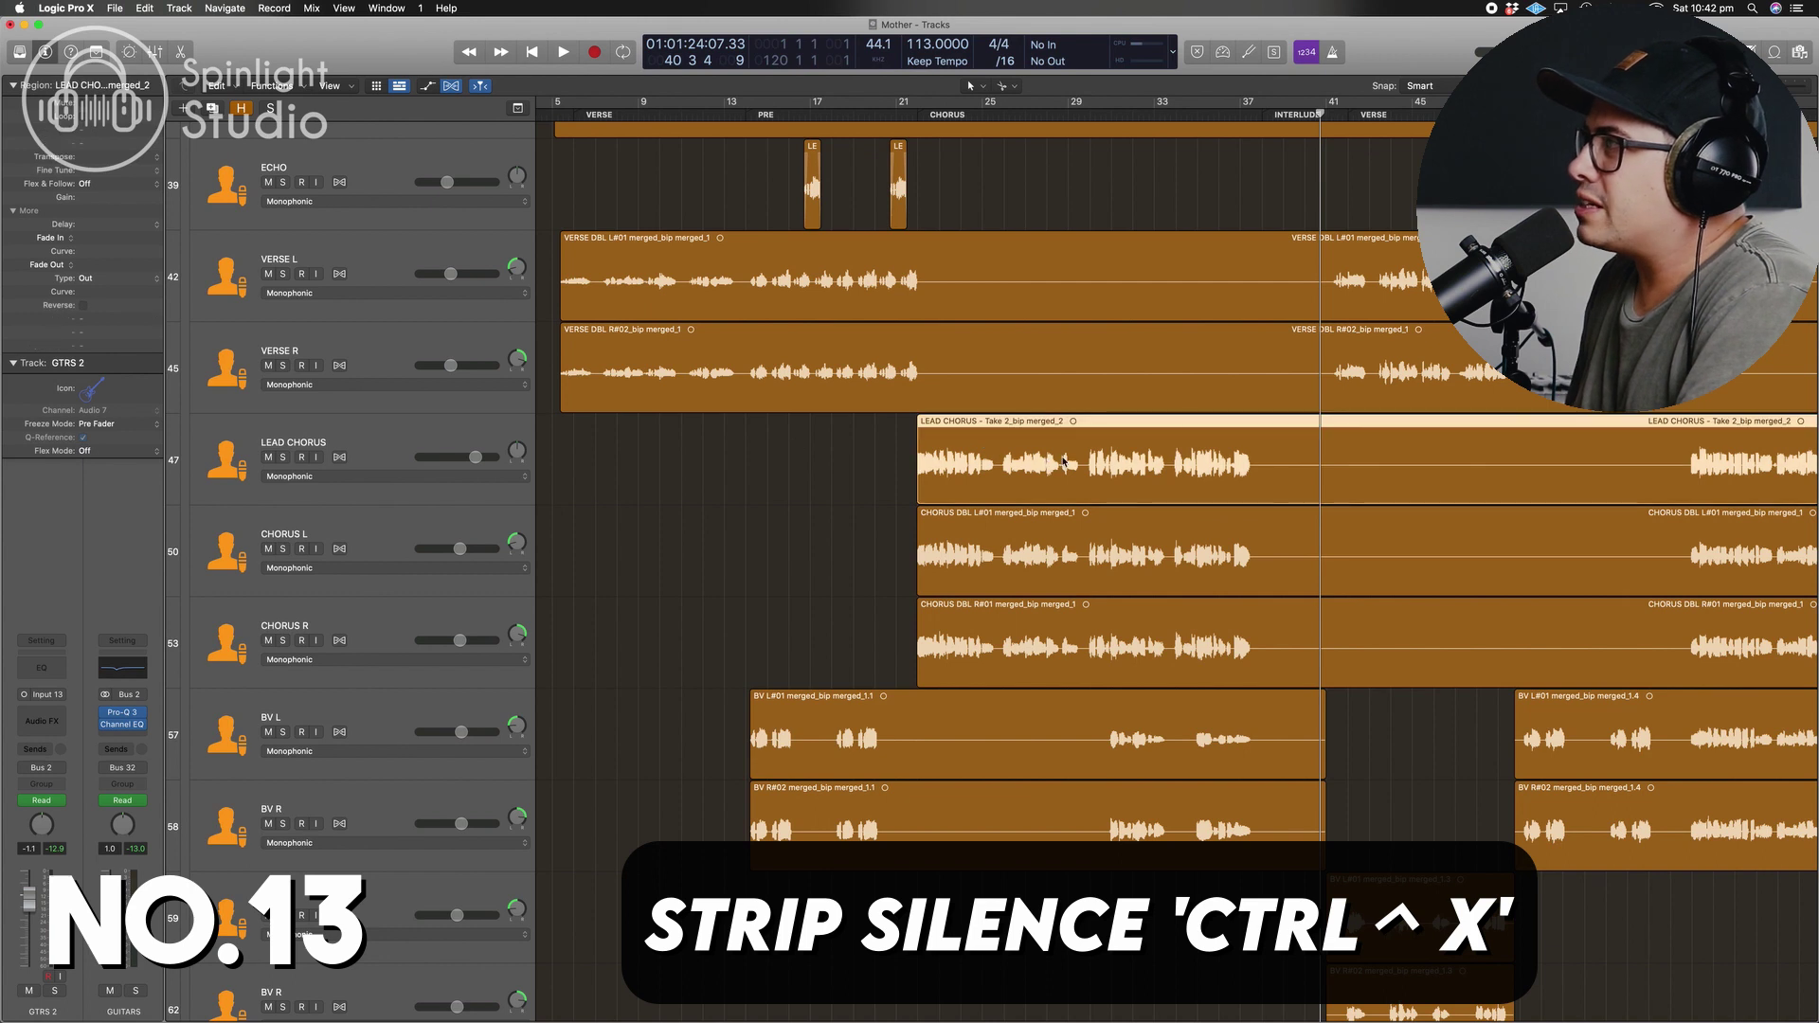
pyautogui.hscroll(-2, 1024, 452)
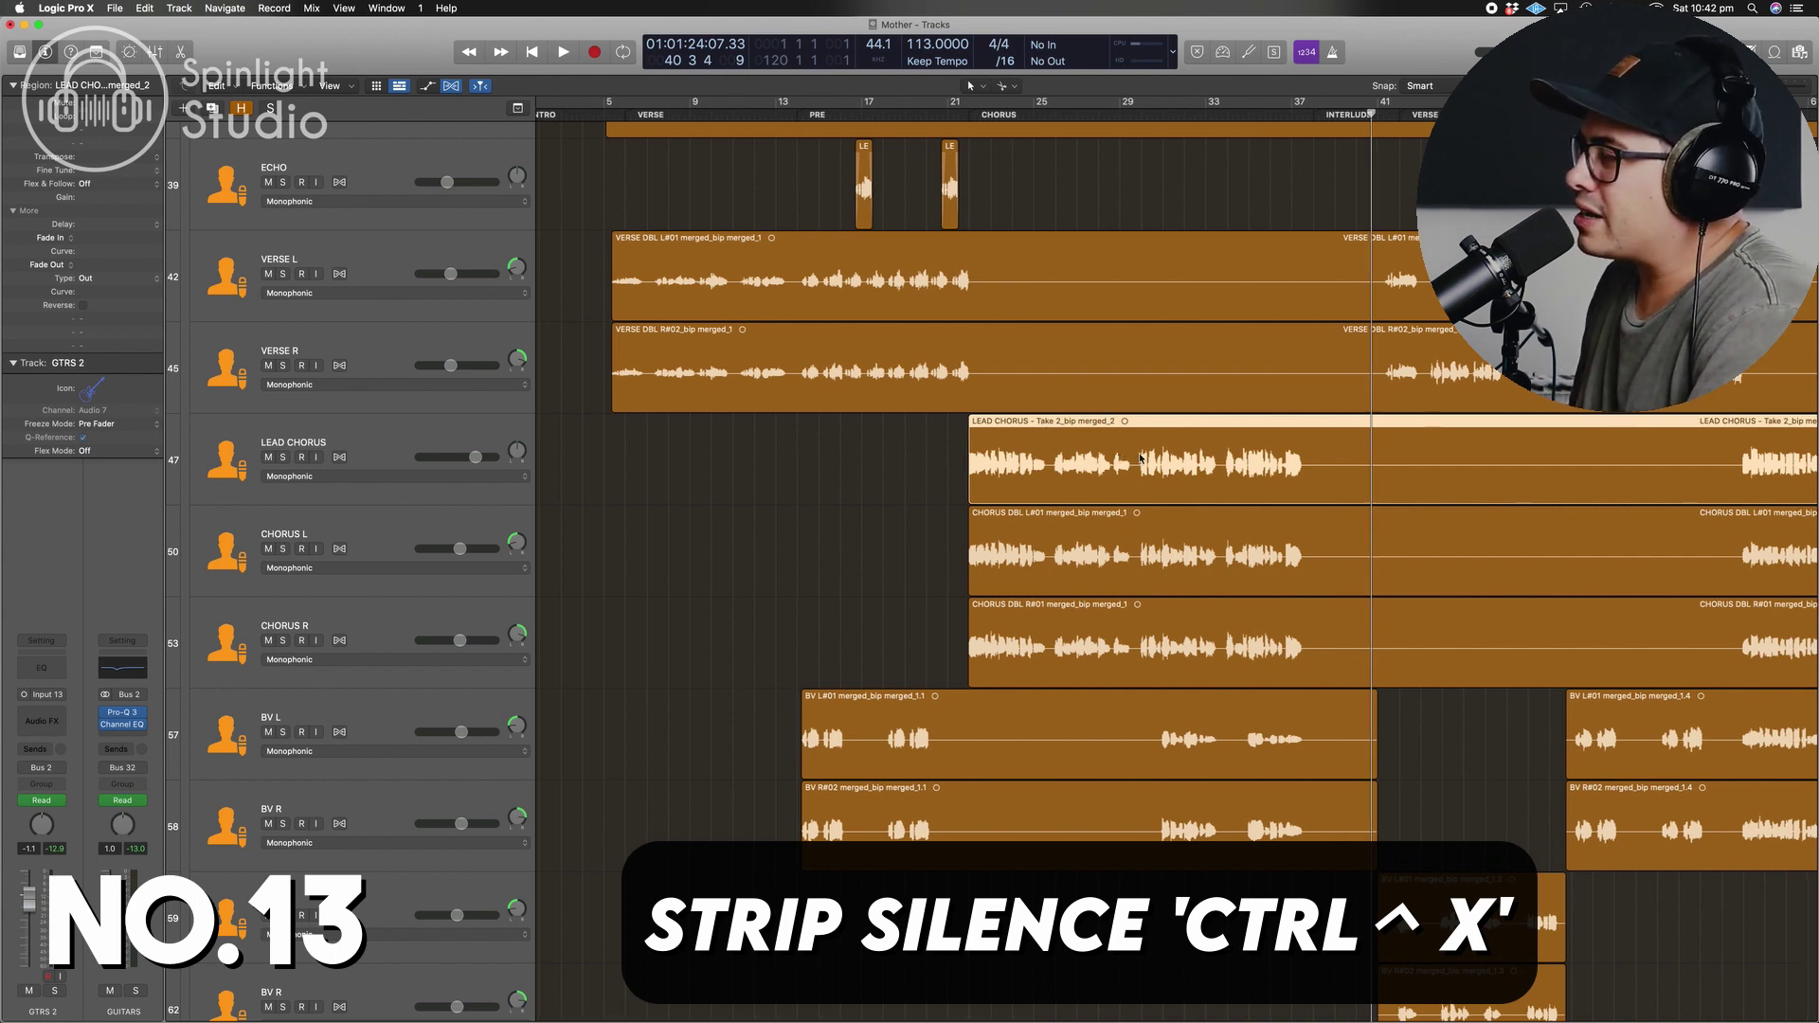
# Strip silence from LEAD CHORUS using a -50 dB threshold and 0.6 sec minimum time
pyautogui.hotkey('ctrl', 'x')
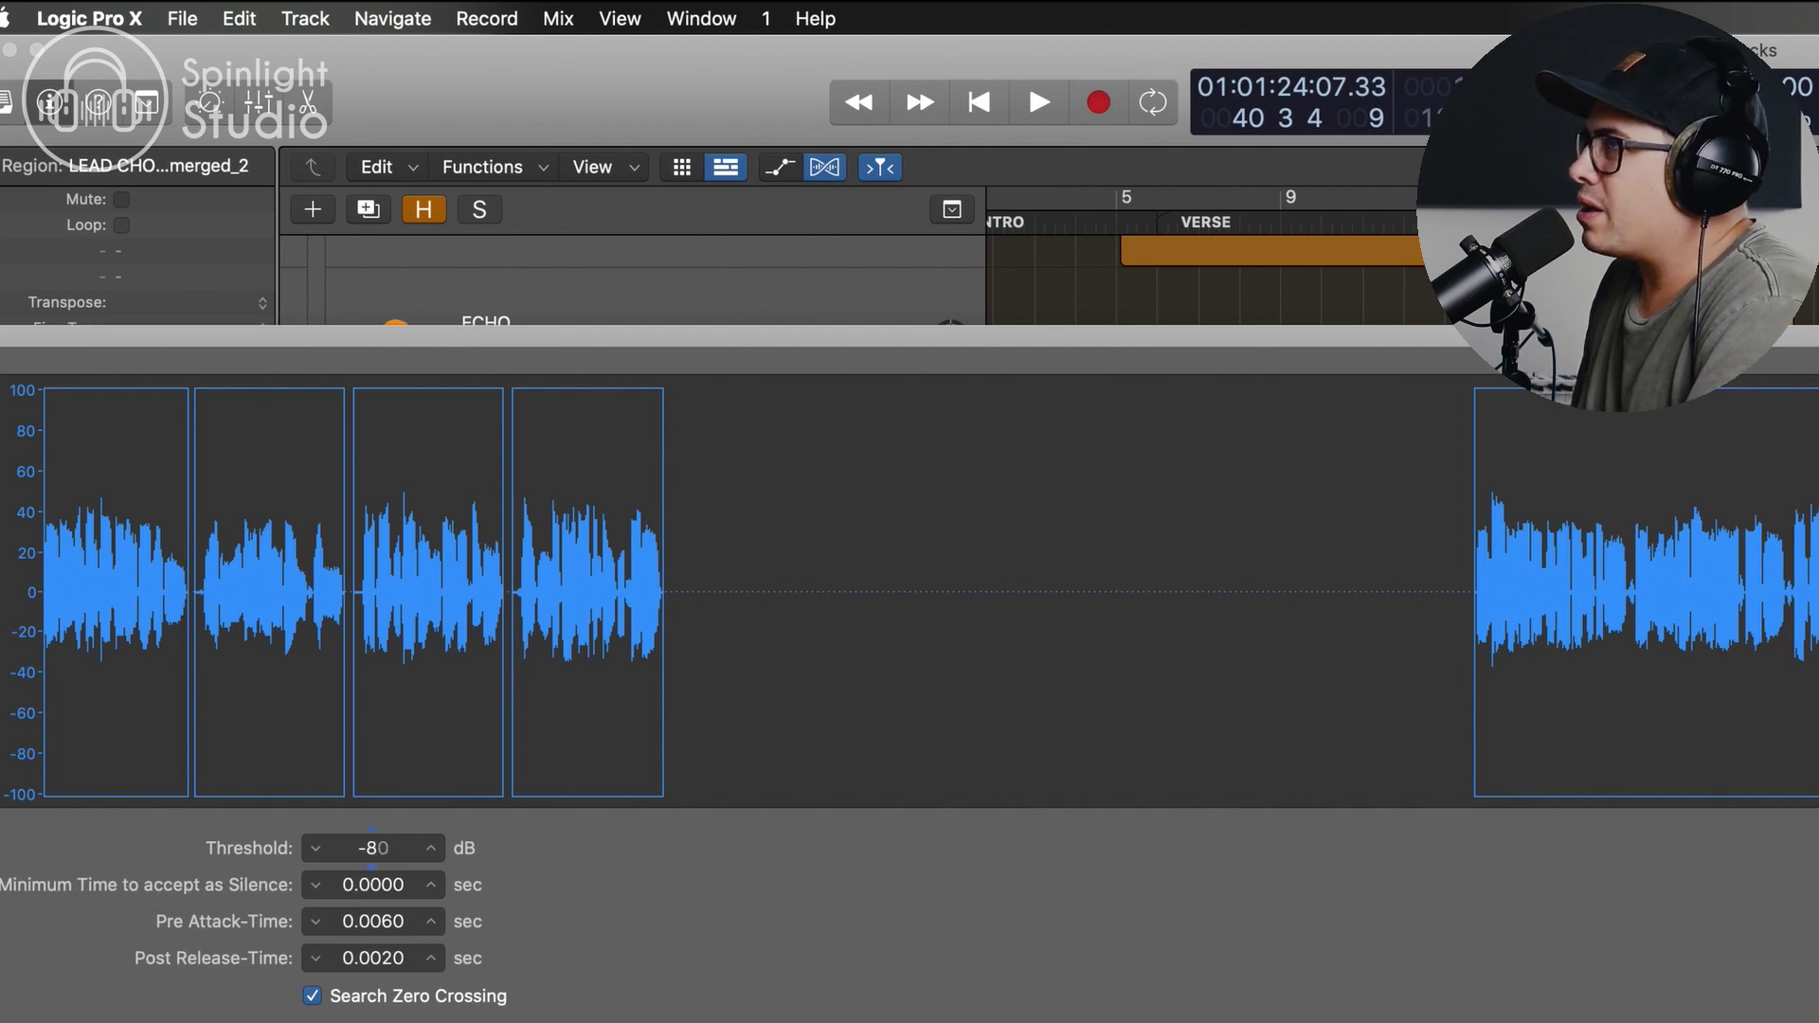
pyautogui.moveTo(372, 848)
pyautogui.mouseDown()
pyautogui.moveTo(372, 772)
pyautogui.moveTo(373, 820)
pyautogui.mouseUp()
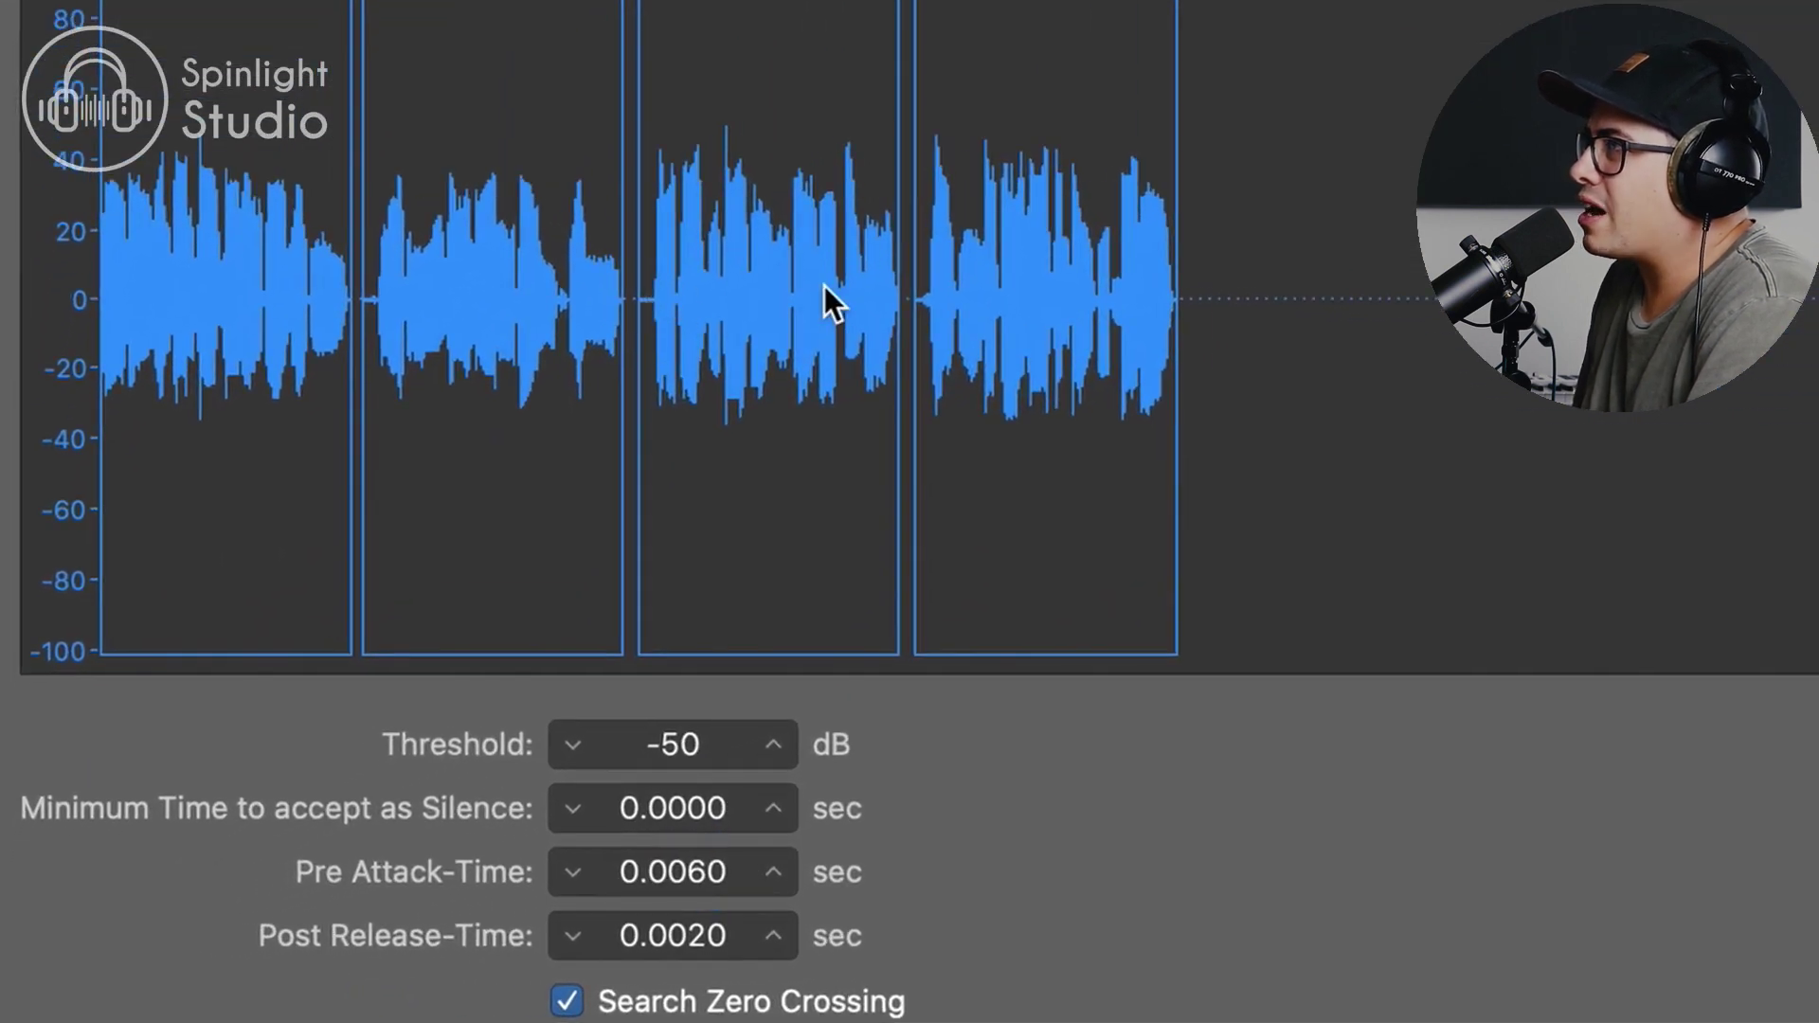
pyautogui.moveTo(654, 807); pyautogui.dragTo(654, 750)
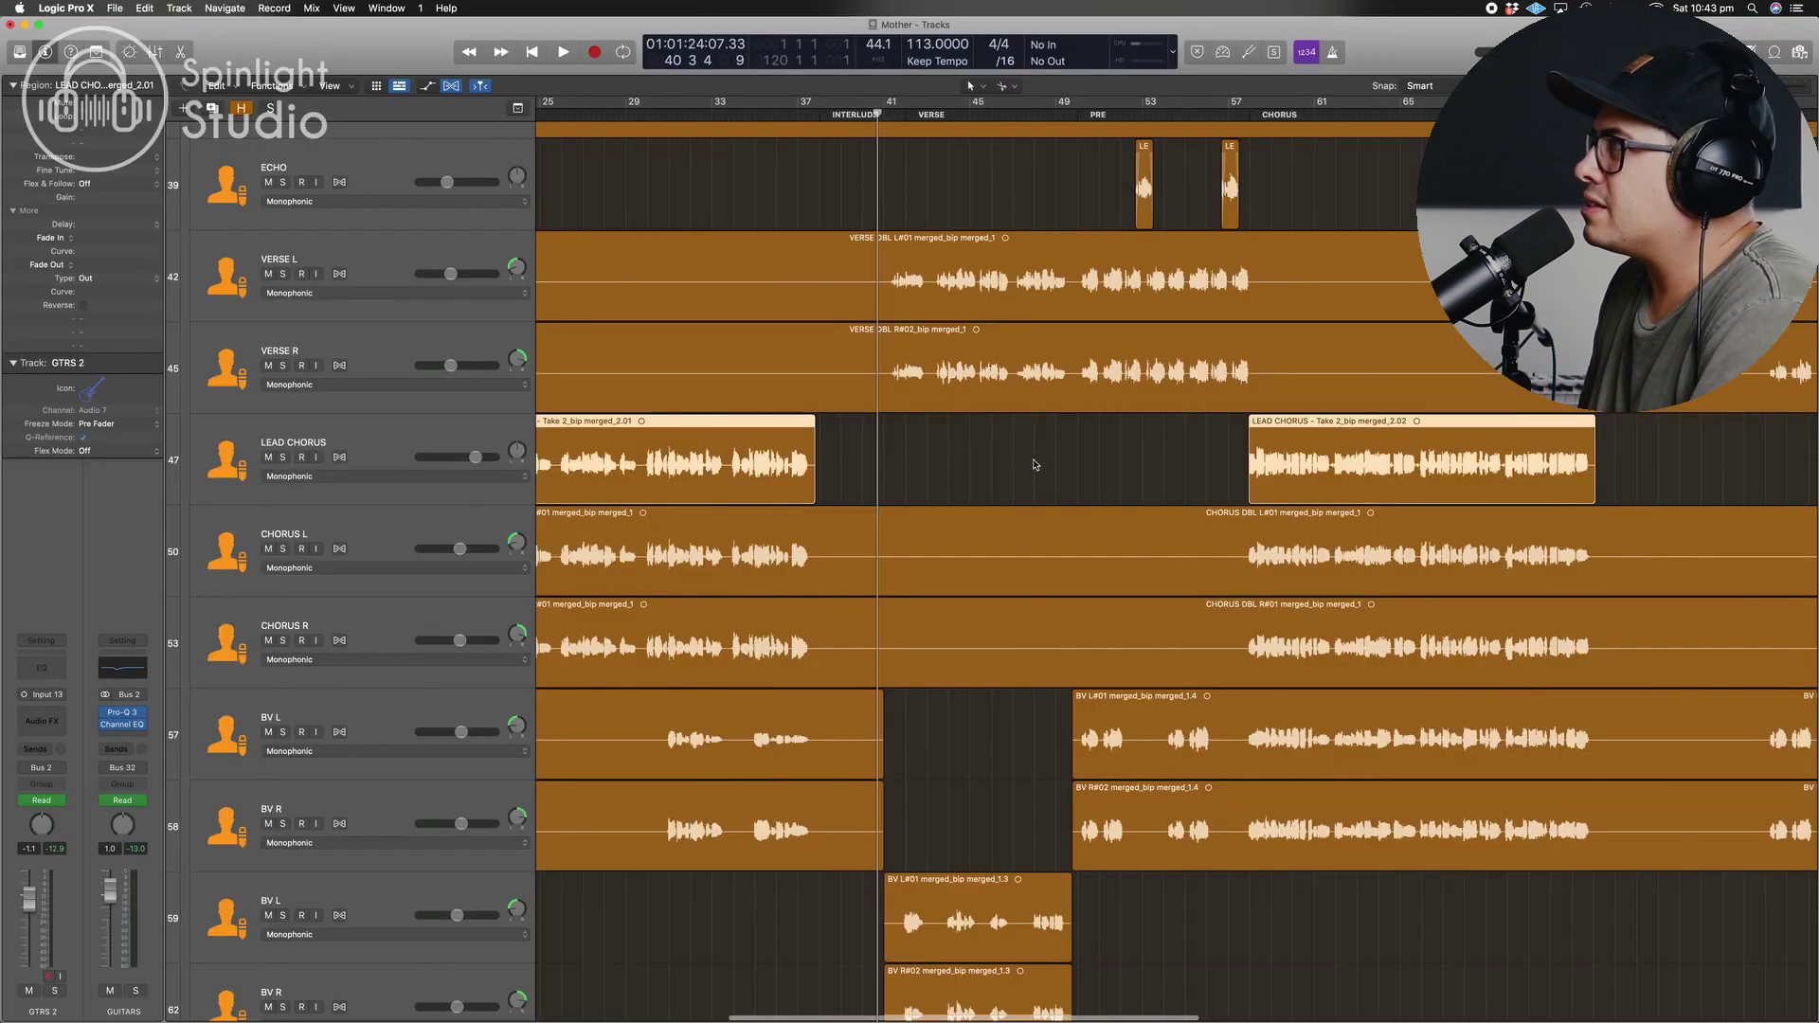
pyautogui.hscroll(5, 829, 896)
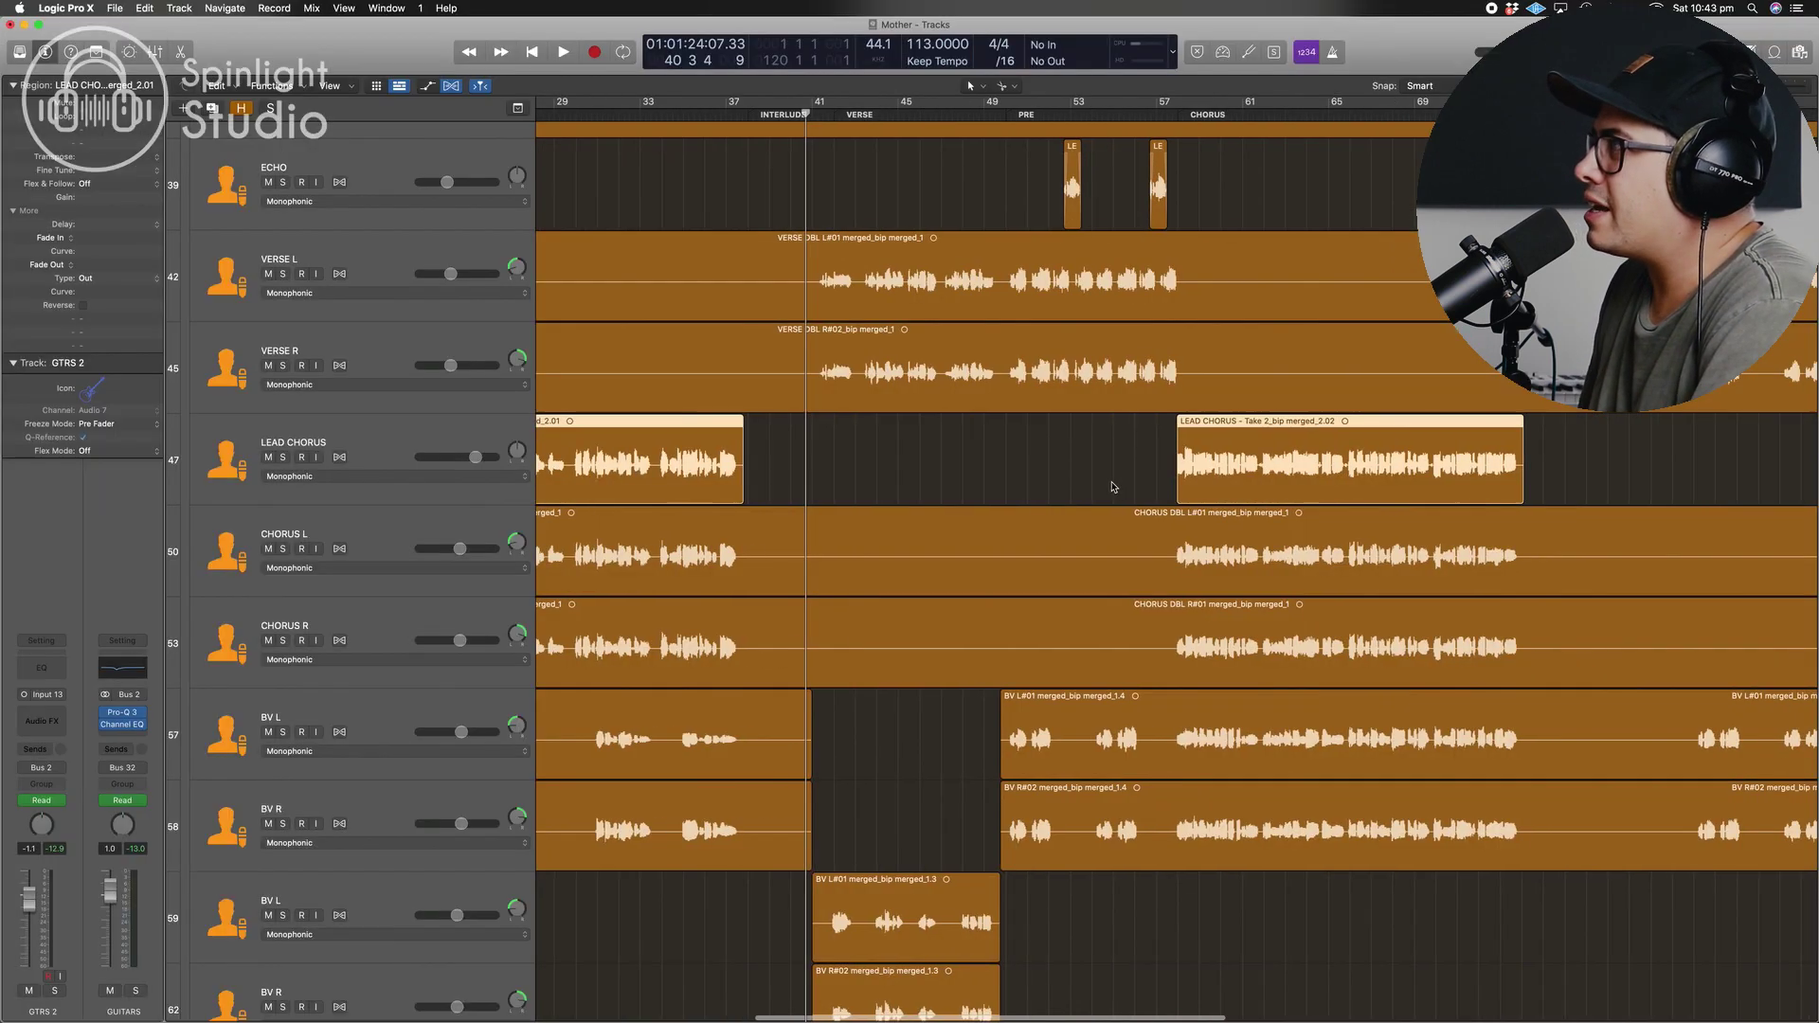